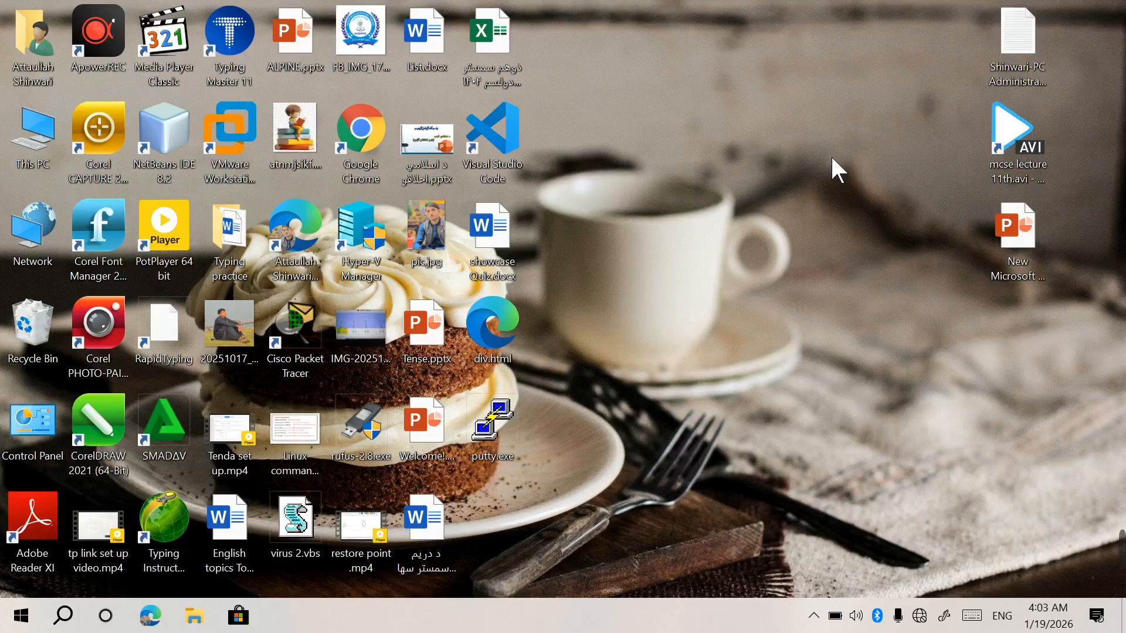
type("ms")
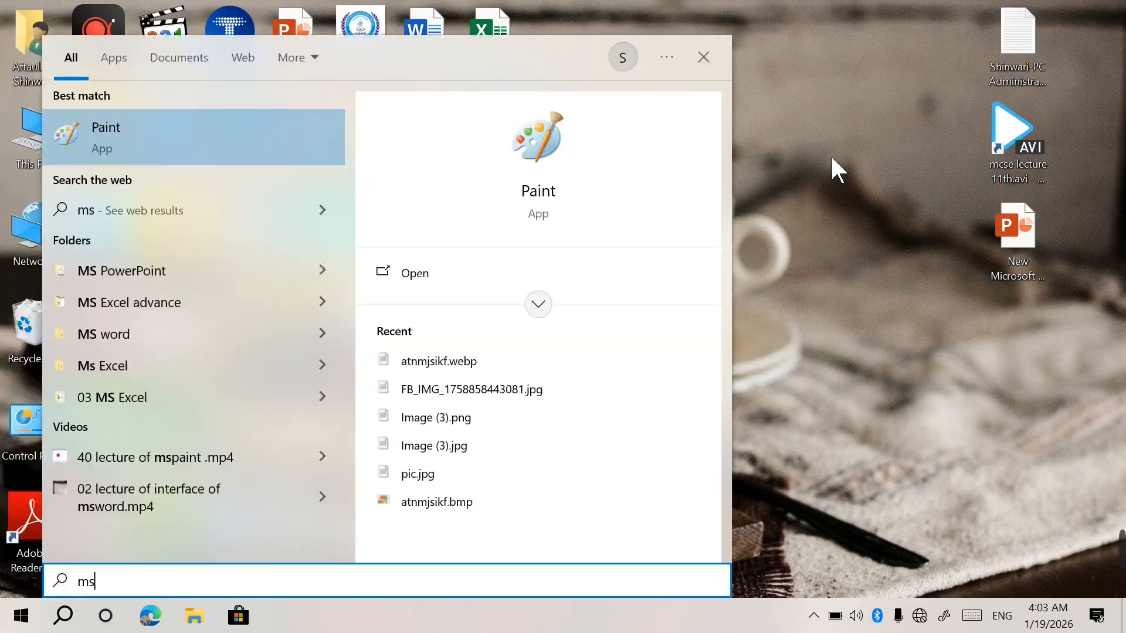
key("Return")
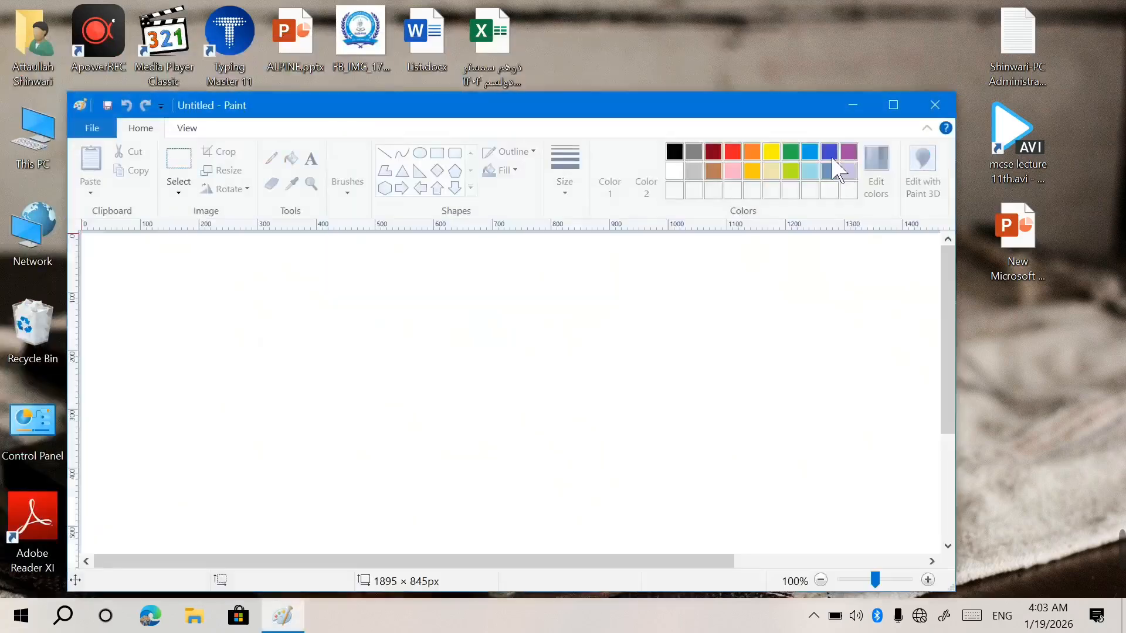
left_click(930, 104)
key("super")
type("paint")
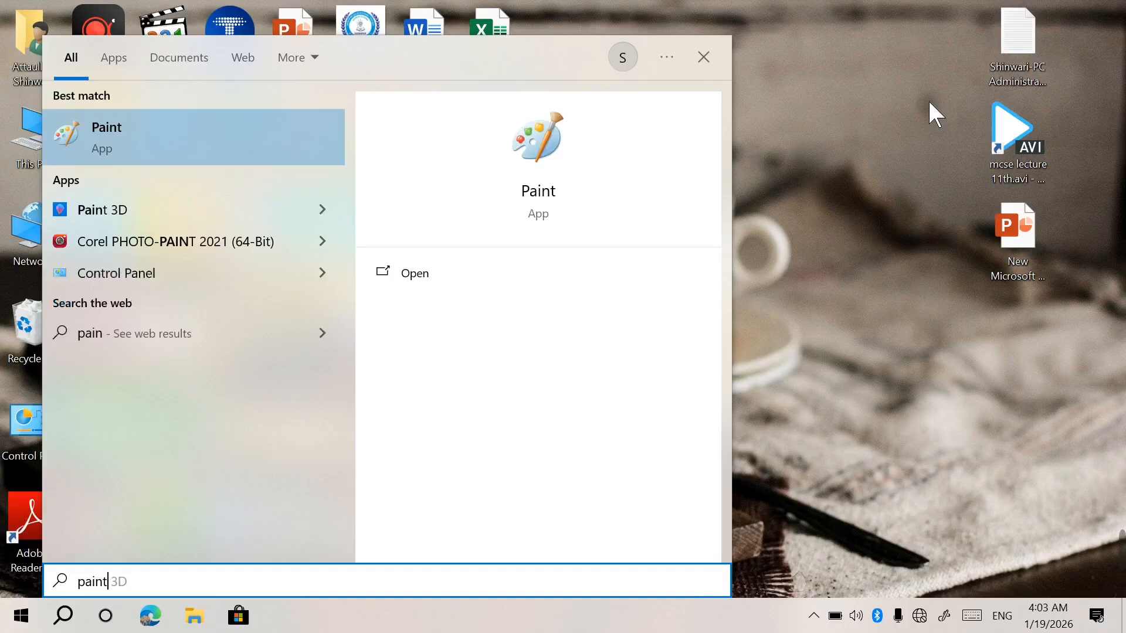
type(" 3d")
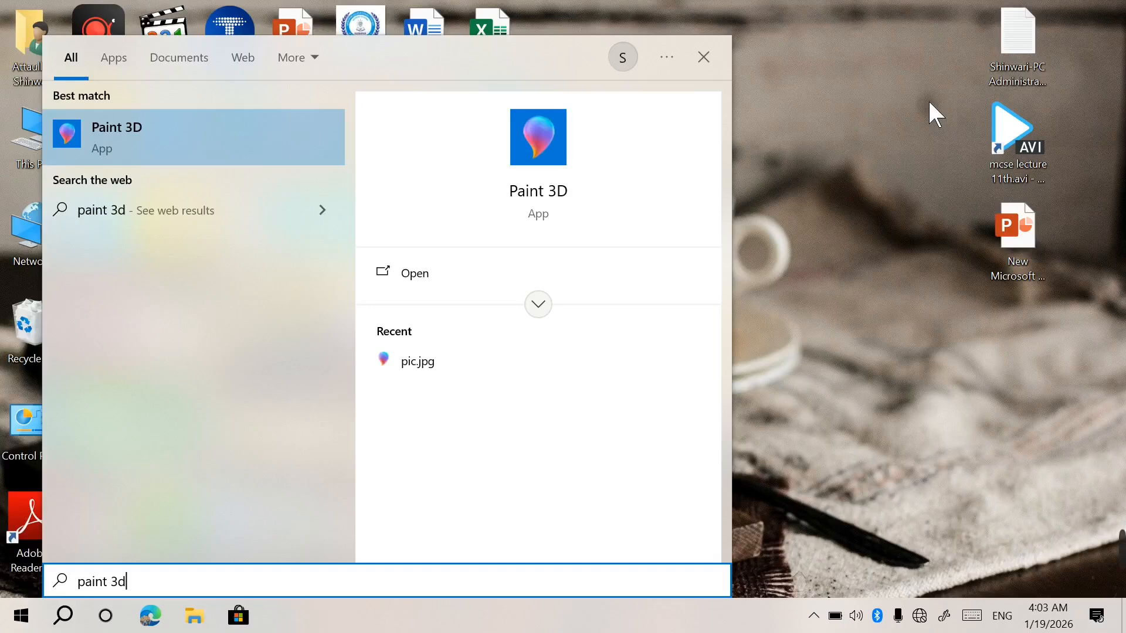
left_click(441, 380)
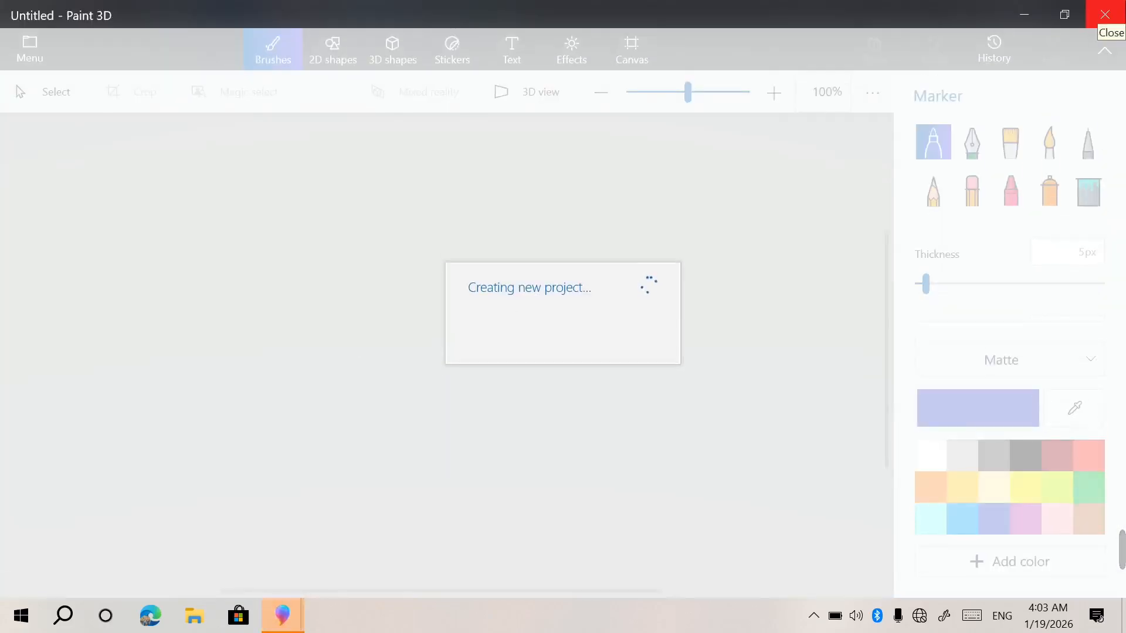
left_click(1105, 14)
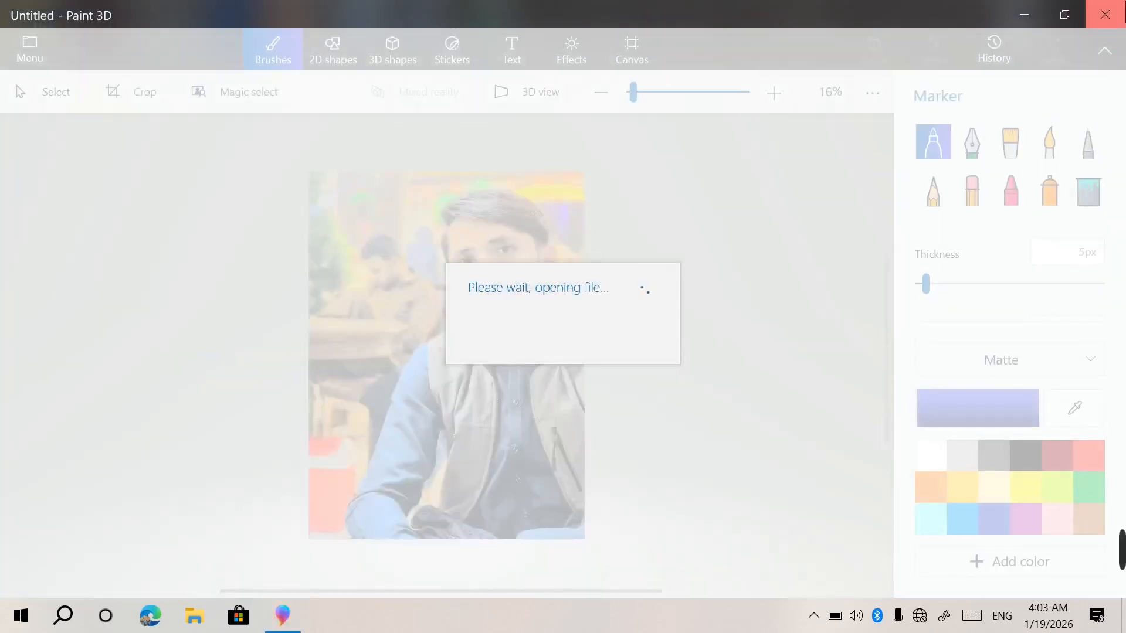
- Launch Paint 3D and create a new blank project
key("super")
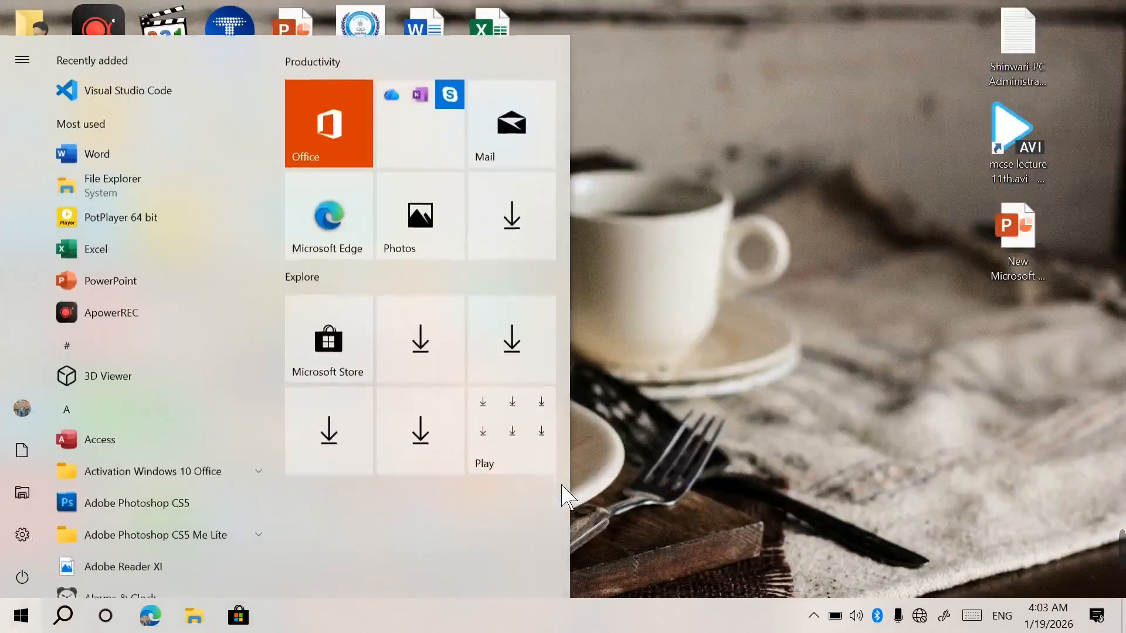
type("paint")
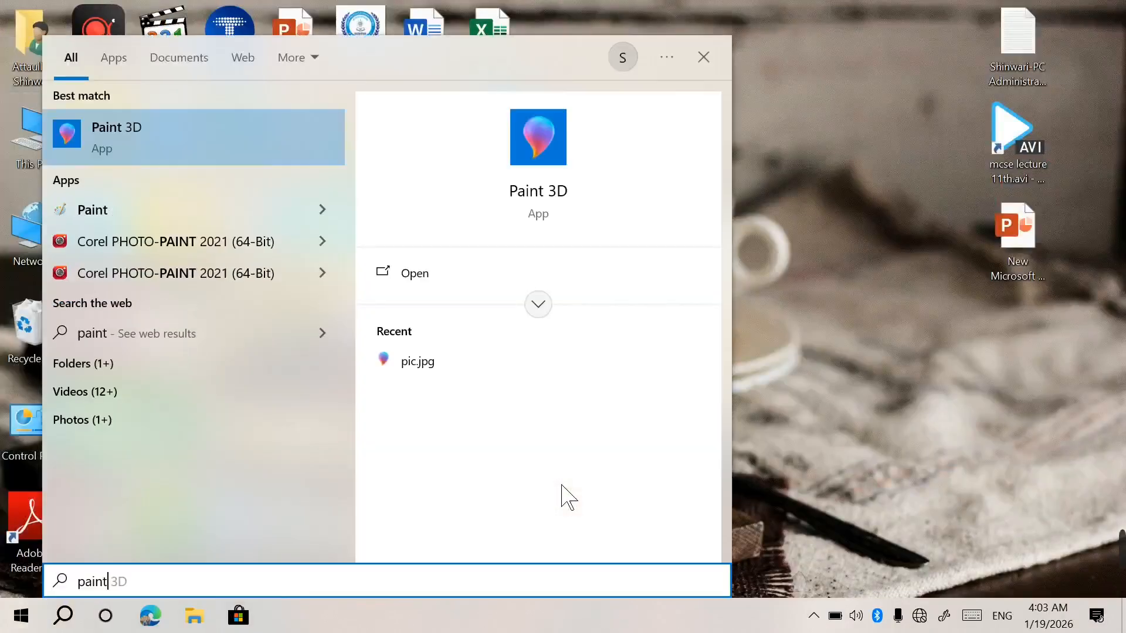
key("Return")
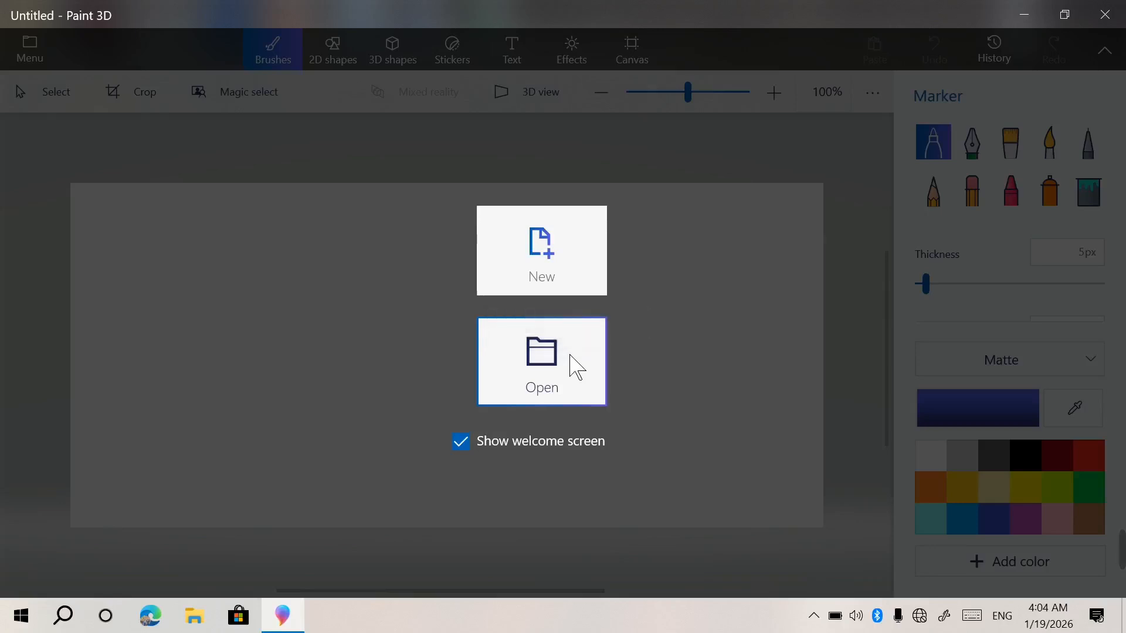
left_click(582, 266)
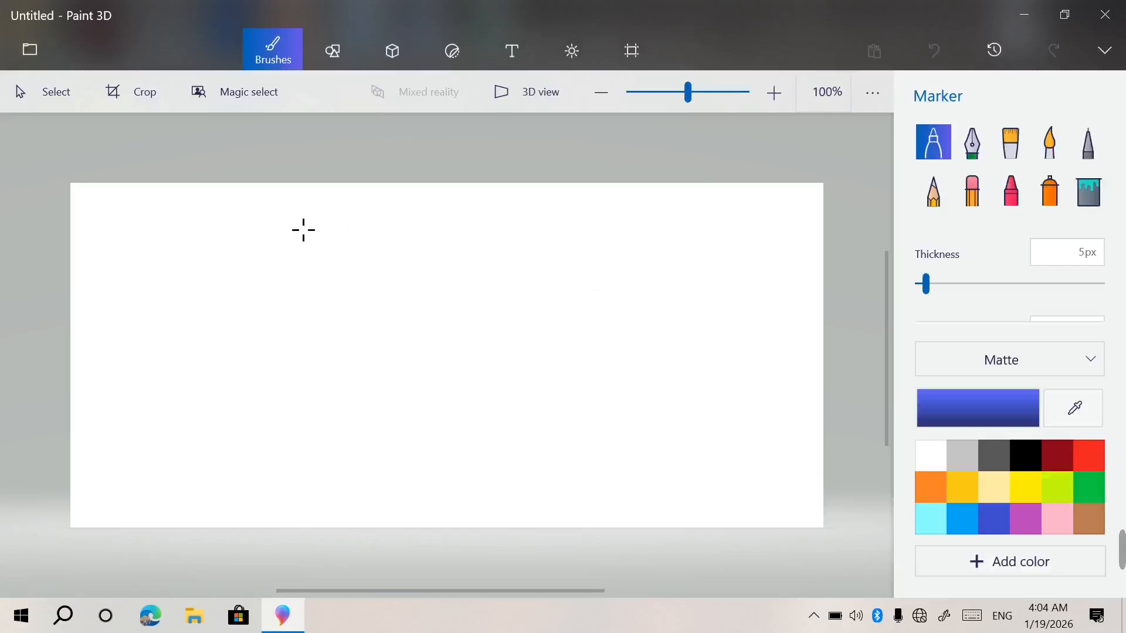
- Scribble blue lines in the canvas's upper-left corner with the Calligraphy pen and cover them with broad Oil brush strokes
left_click(972, 142)
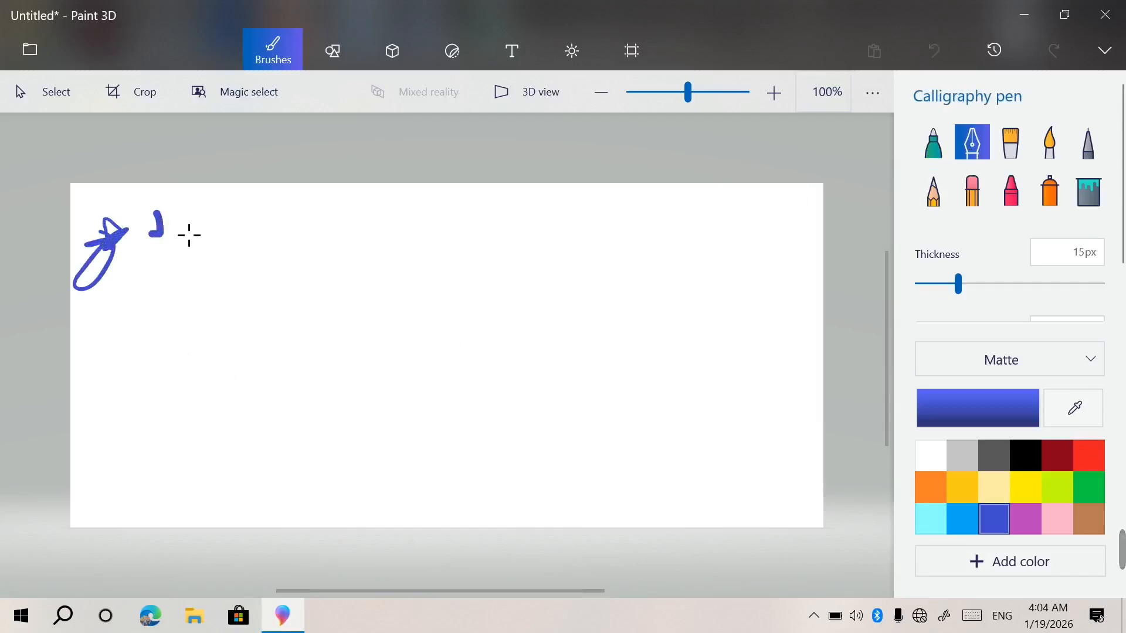
mouse_move(69, 299)
left_mouse_down()
mouse_move(141, 309)
mouse_move(214, 269)
left_mouse_up()
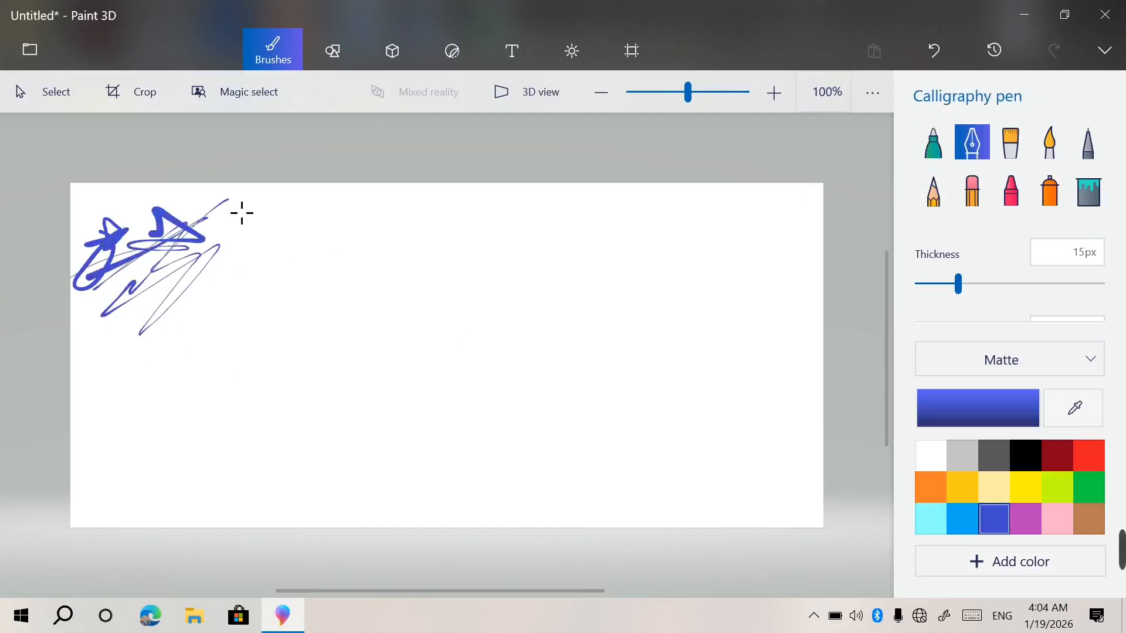
left_click(1006, 152)
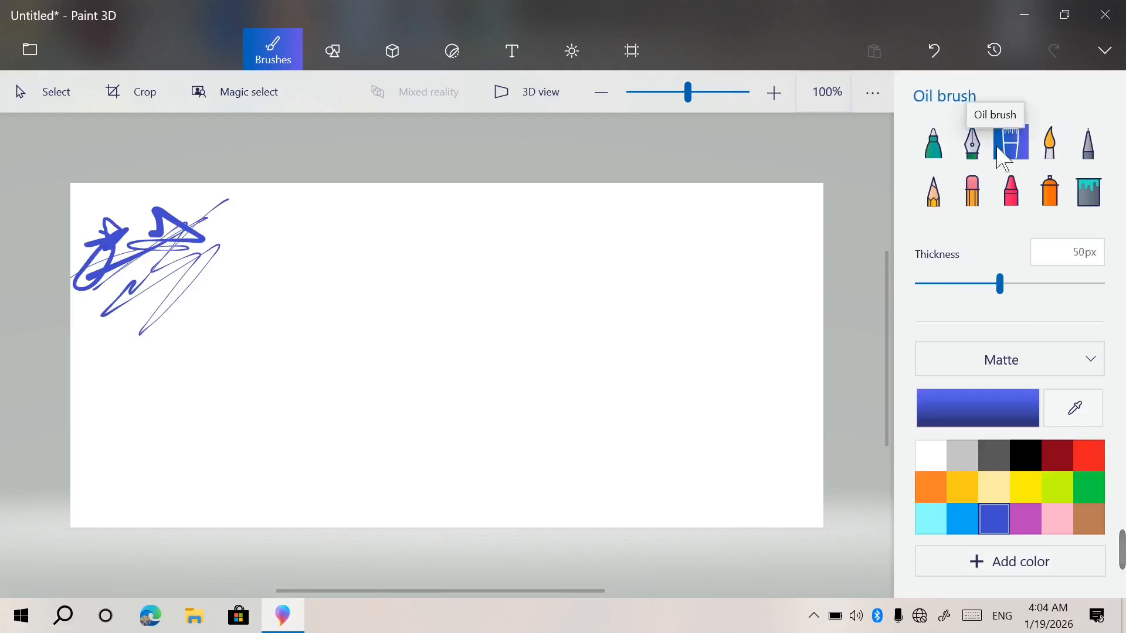
mouse_move(155, 383)
left_mouse_down()
mouse_move(287, 244)
mouse_move(262, 352)
mouse_move(322, 241)
mouse_move(343, 266)
left_mouse_up()
mouse_move(429, 174)
left_mouse_down()
mouse_move(452, 266)
mouse_move(215, 501)
mouse_move(170, 458)
mouse_move(123, 492)
mouse_move(234, 276)
mouse_move(272, 339)
mouse_move(177, 408)
mouse_move(196, 335)
mouse_move(35, 430)
mouse_move(101, 223)
mouse_move(215, 219)
mouse_move(329, 276)
mouse_move(194, 358)
mouse_move(157, 320)
left_mouse_up()
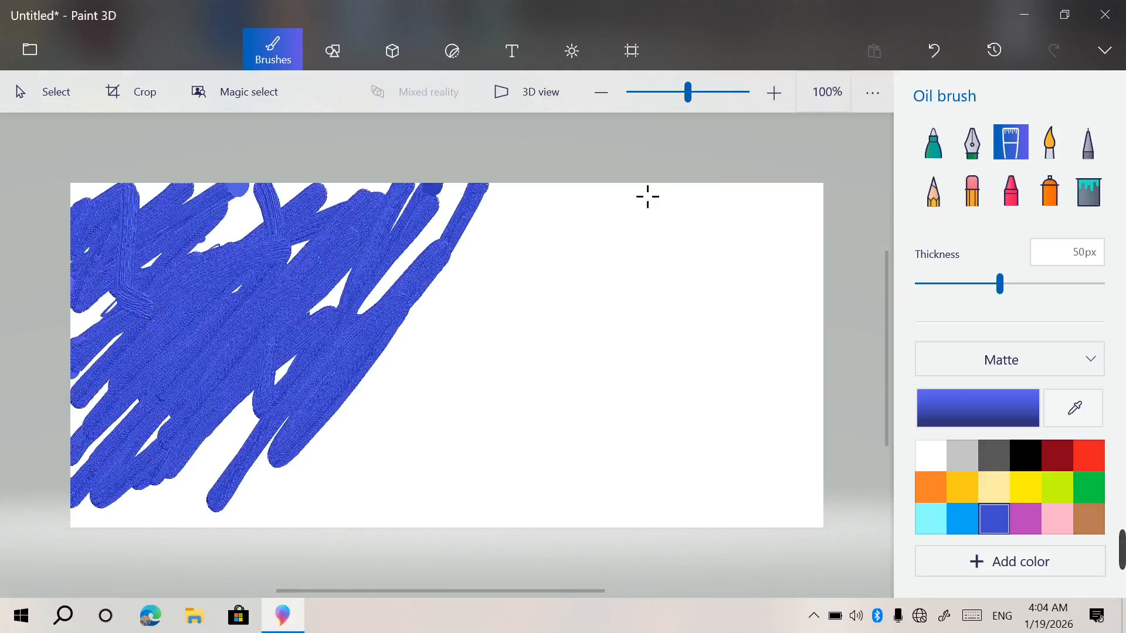
- Paint soft blue Watercolor strokes across the canvas's right half and scribble thin loops beside them with the Pixel pen
left_click(1050, 142)
left_click_drag(545, 269, 576, 382)
mouse_move(644, 343)
left_mouse_down()
mouse_move(460, 455)
mouse_move(598, 325)
mouse_move(583, 311)
mouse_move(618, 305)
mouse_move(422, 578)
mouse_move(595, 322)
left_mouse_up()
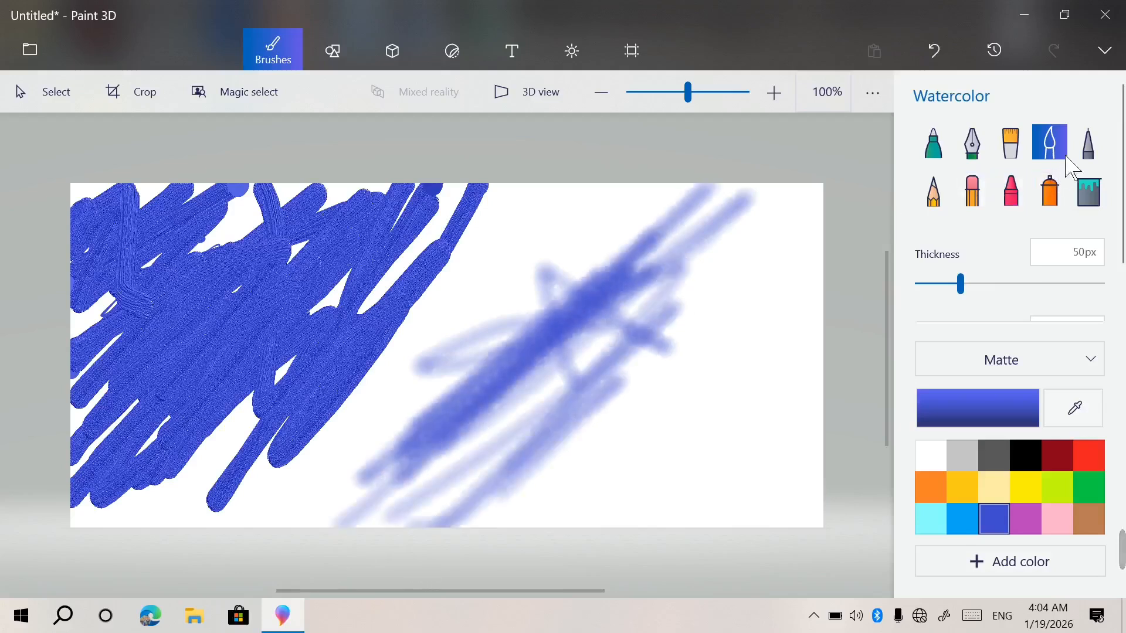
left_click(1088, 142)
left_click_drag(668, 357, 770, 437)
left_click_drag(786, 384, 585, 499)
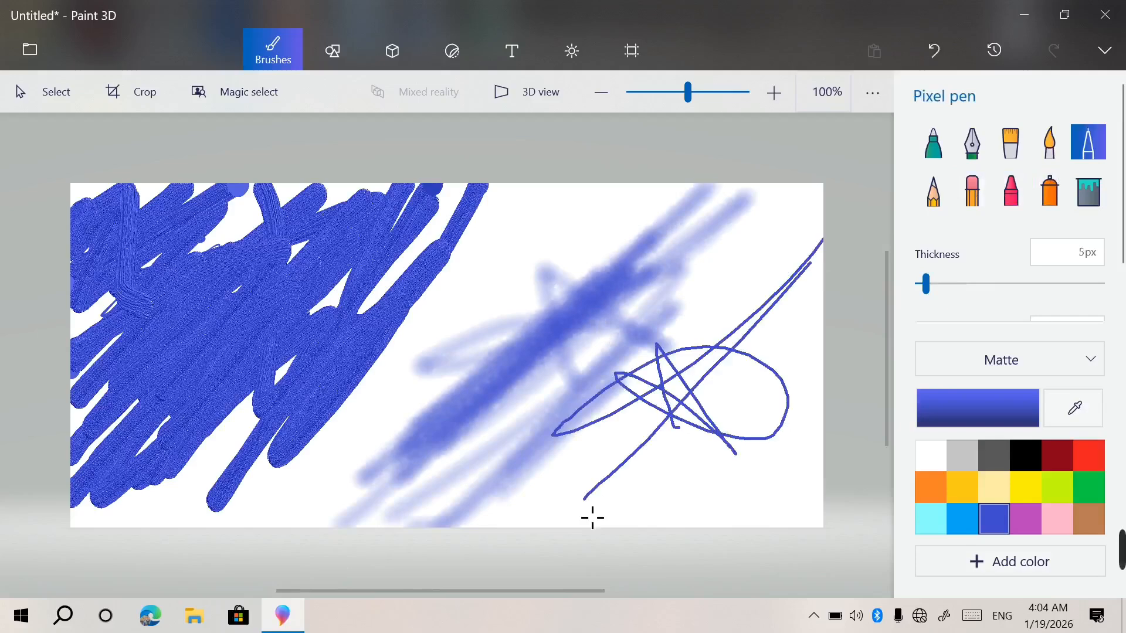
- Sketch loose lines with the Pencil and wipe diagonal bands out of the drawing with the Eraser
left_click(934, 190)
mouse_move(645, 386)
left_mouse_down()
mouse_move(678, 483)
mouse_move(468, 515)
mouse_move(760, 185)
mouse_move(579, 322)
mouse_move(546, 315)
mouse_move(596, 133)
mouse_move(412, 372)
mouse_move(65, 538)
mouse_move(166, 494)
mouse_move(442, 176)
mouse_move(329, 370)
mouse_move(130, 631)
left_mouse_up()
left_click(975, 191)
mouse_move(540, 321)
left_mouse_down()
mouse_move(722, 231)
mouse_move(741, 276)
mouse_move(526, 429)
left_mouse_up()
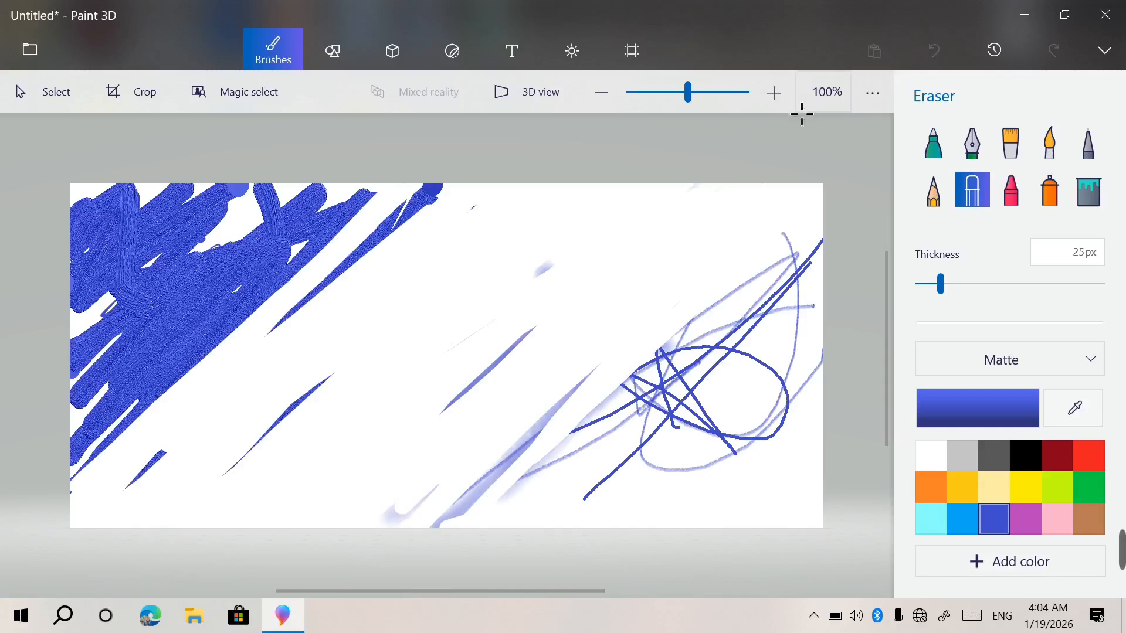
- Draw diagonal blue Crayon strokes across the canvas and add soft Spray can strokes over them
left_click(1010, 189)
mouse_move(773, 227)
left_mouse_down()
mouse_move(400, 487)
mouse_move(270, 458)
mouse_move(770, 208)
left_mouse_up()
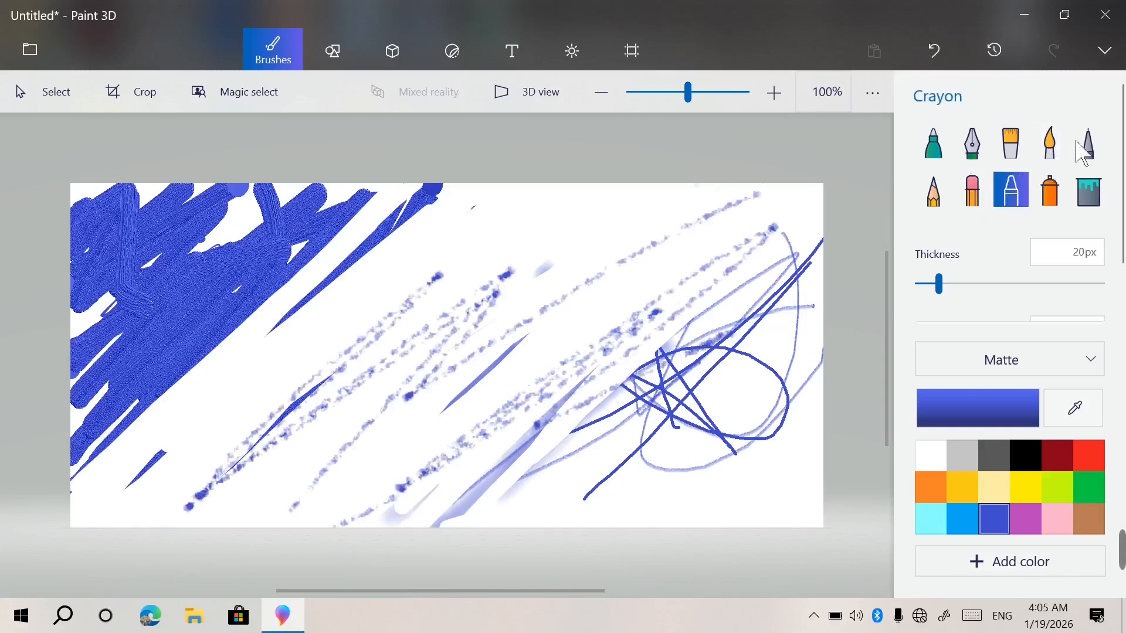
left_click(1058, 195)
mouse_move(621, 351)
left_mouse_down()
mouse_move(750, 369)
mouse_move(157, 590)
mouse_move(334, 467)
mouse_move(481, 320)
left_mouse_up()
- Increase the Spray can's thickness, and paint wide blue Oil brush strokes at 87 px across the middle of the canvas
left_click_drag(951, 284, 999, 284)
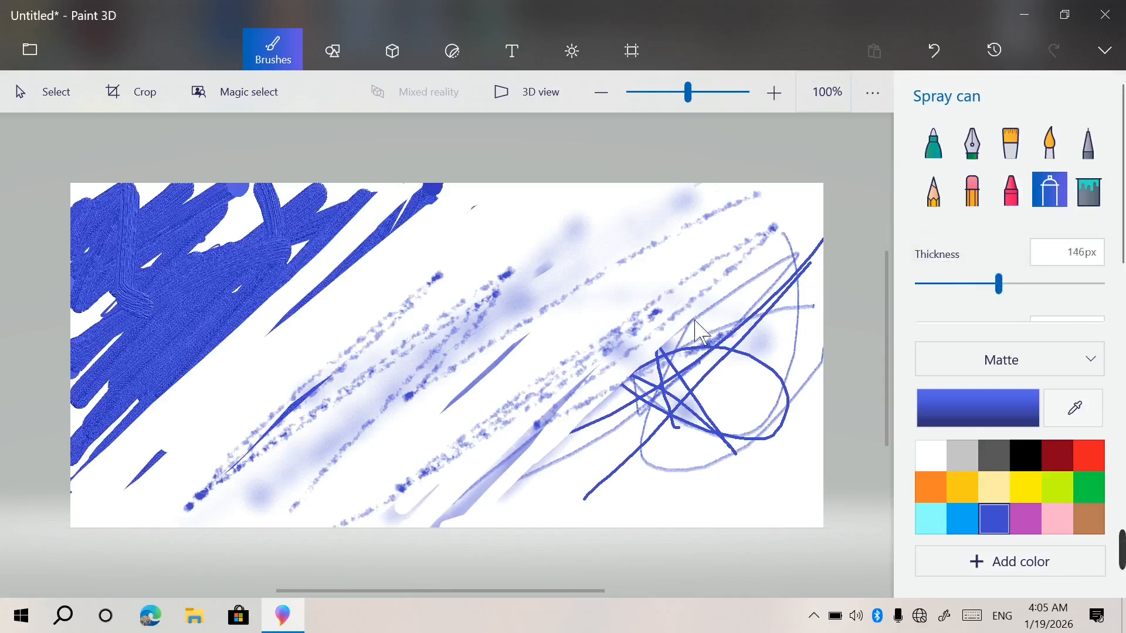
left_click_drag(1000, 289, 1041, 283)
left_click(998, 146)
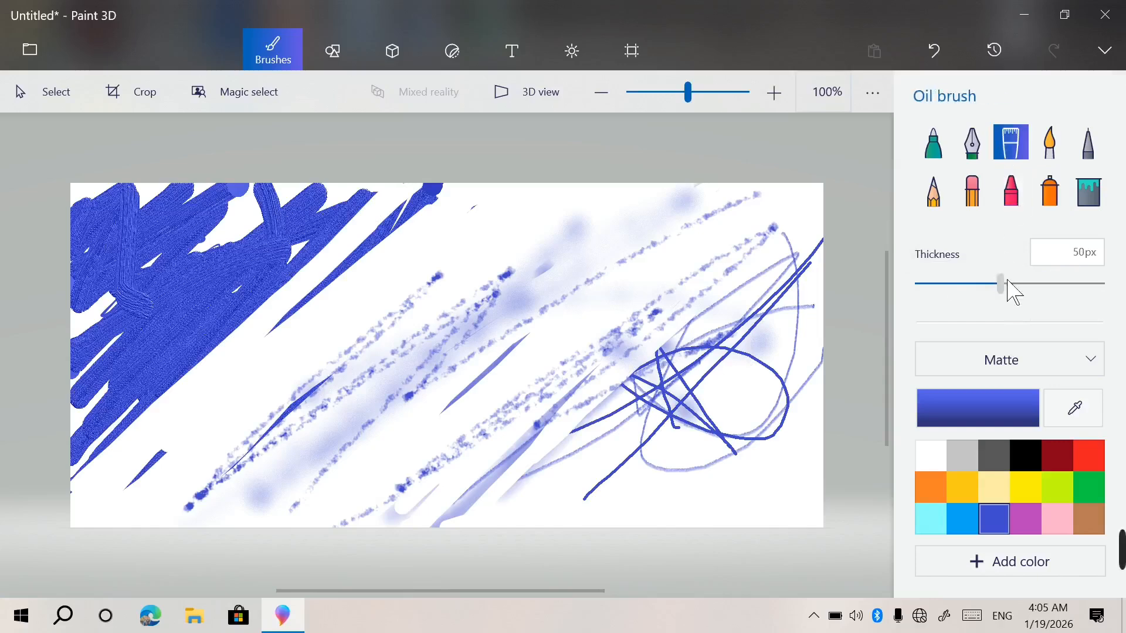
mouse_move(628, 350)
left_mouse_down()
mouse_move(563, 276)
mouse_move(415, 407)
mouse_move(713, 197)
left_mouse_up()
mouse_move(332, 452)
left_mouse_down()
mouse_move(469, 324)
mouse_move(455, 304)
left_mouse_up()
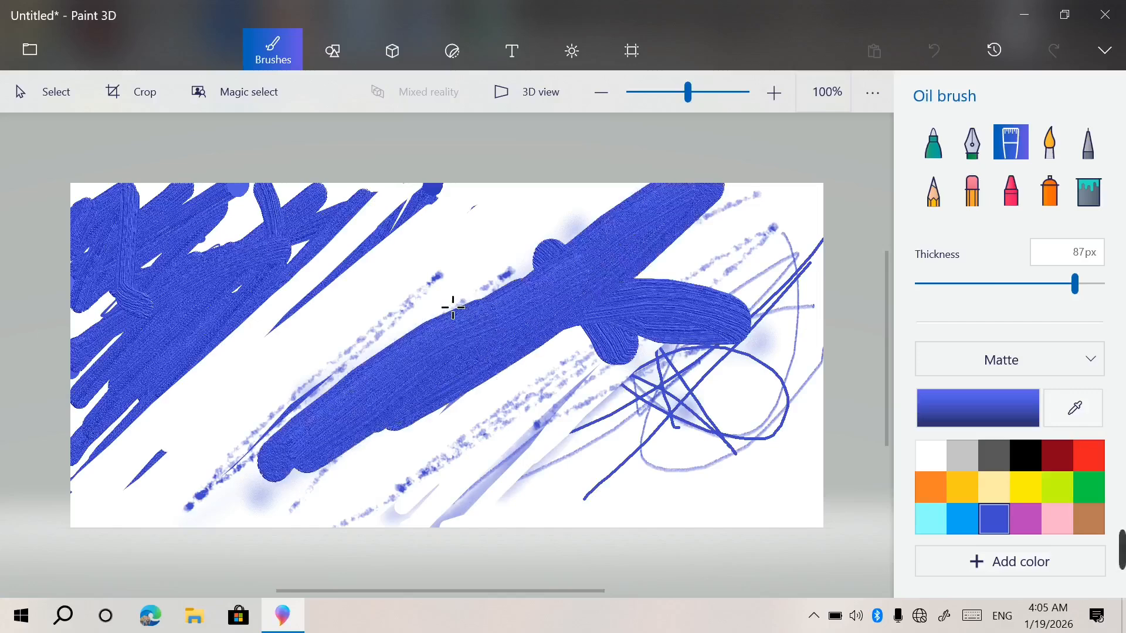
- Set the Oil brush thickness to 51 px and paint yellow and light grey strokes over the blue ones
left_click(1001, 284)
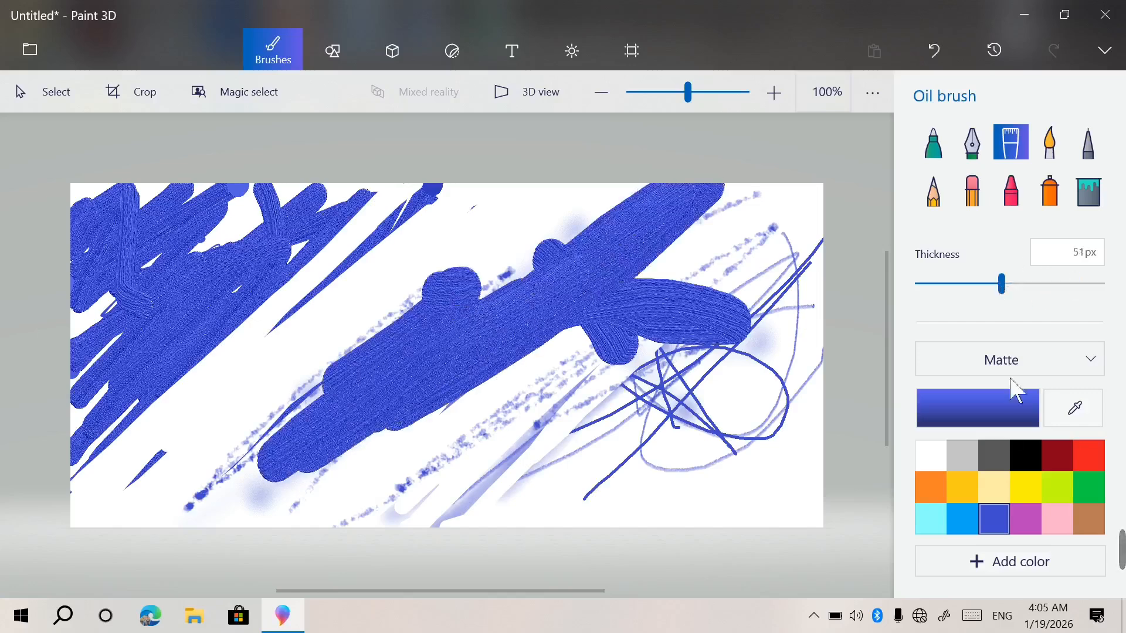
left_click(1038, 494)
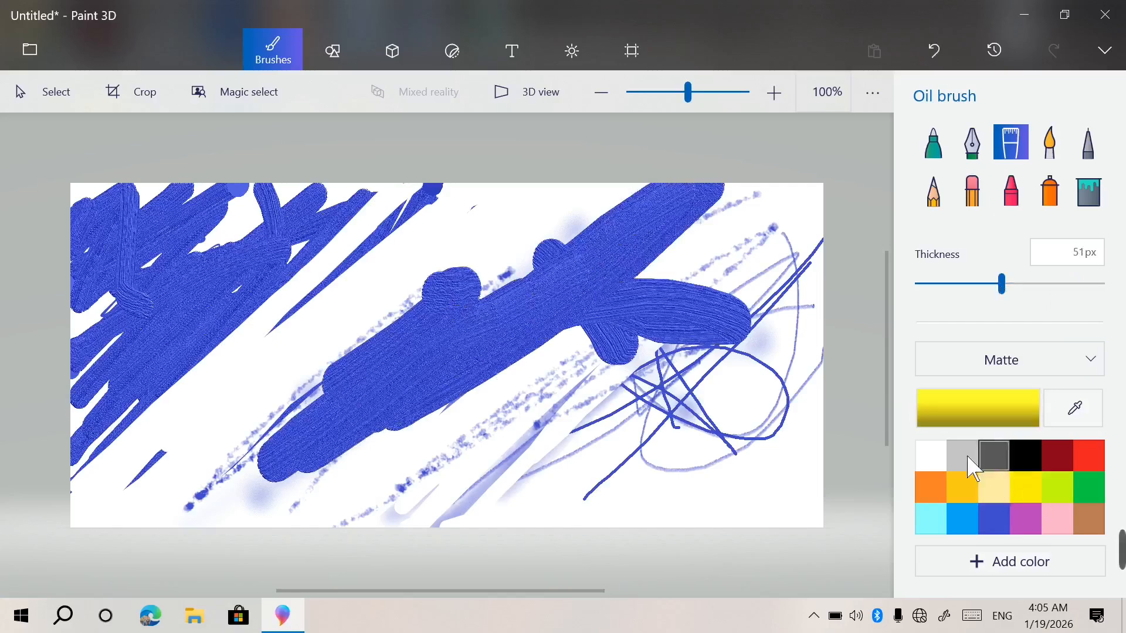
mouse_move(584, 497)
left_mouse_down()
mouse_move(548, 428)
mouse_move(415, 445)
mouse_move(646, 229)
mouse_move(515, 317)
mouse_move(462, 334)
mouse_move(524, 296)
mouse_move(531, 318)
left_mouse_up()
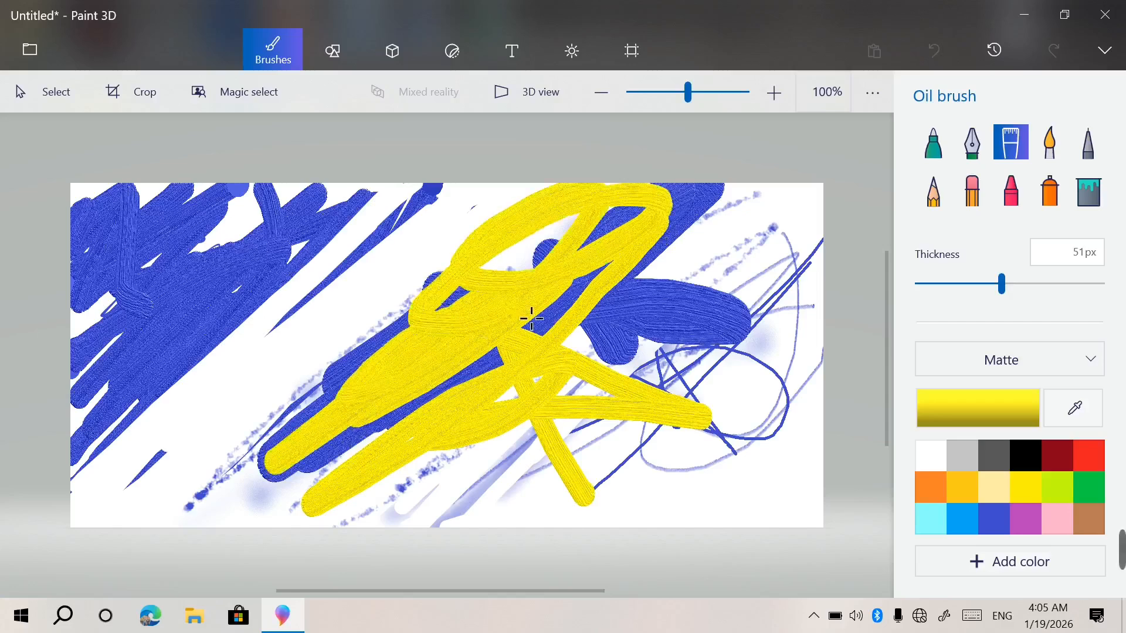
left_click(977, 464)
mouse_move(478, 334)
left_mouse_down()
mouse_move(557, 374)
mouse_move(273, 317)
mouse_move(341, 422)
left_mouse_up()
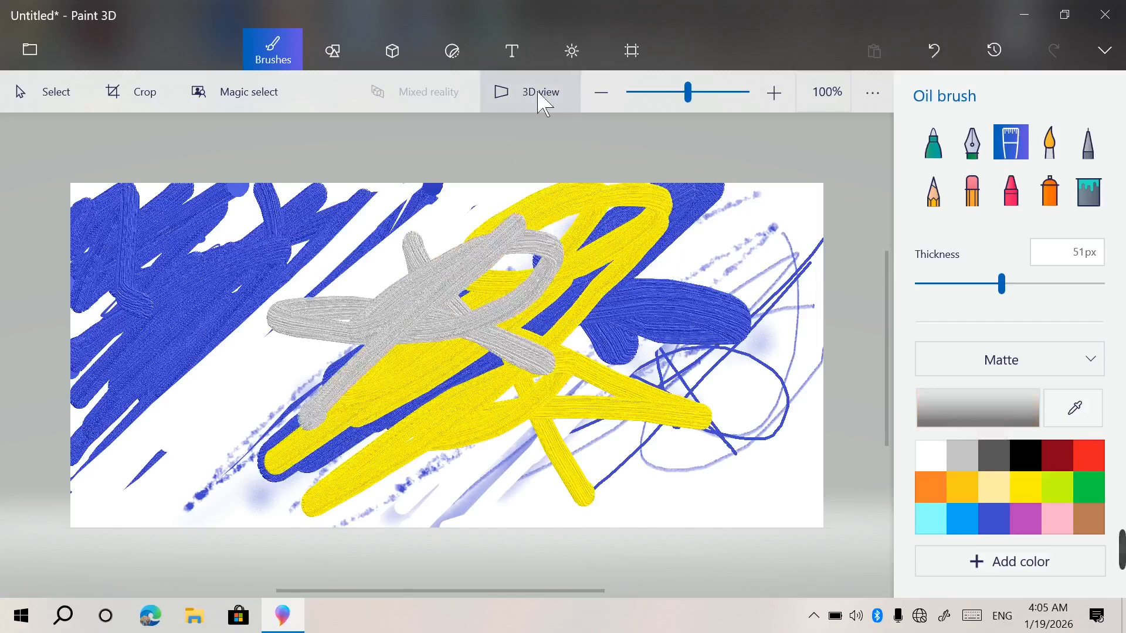
- Open the 2D shapes collection and close the scribbled project without saving its changes
left_click(340, 65)
key("alt+F4")
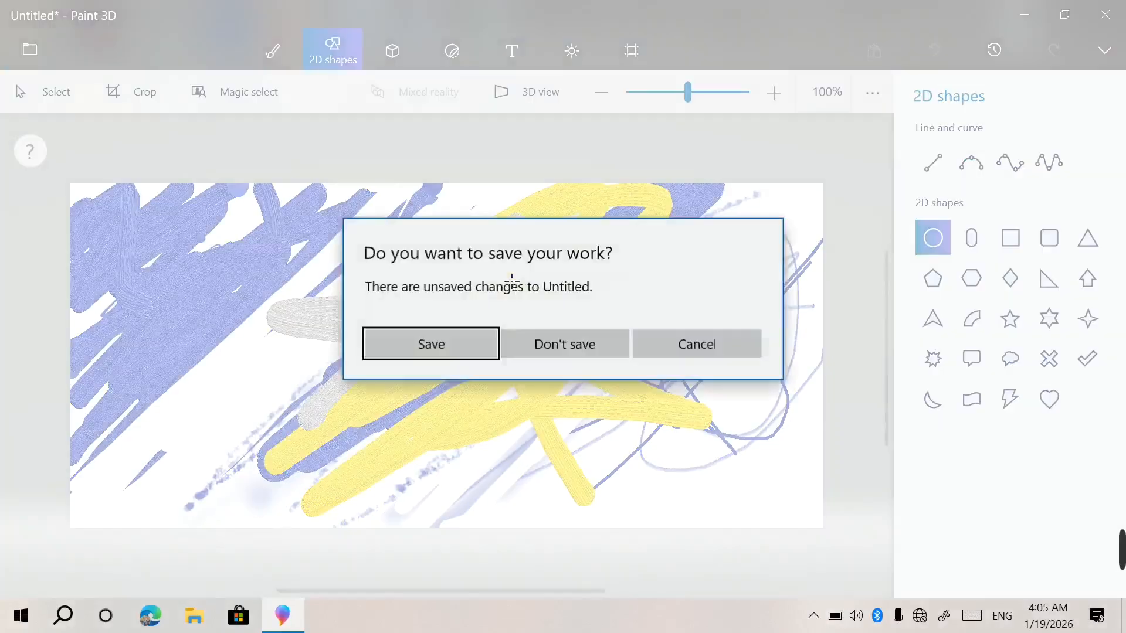
key("Tab")
key("Return")
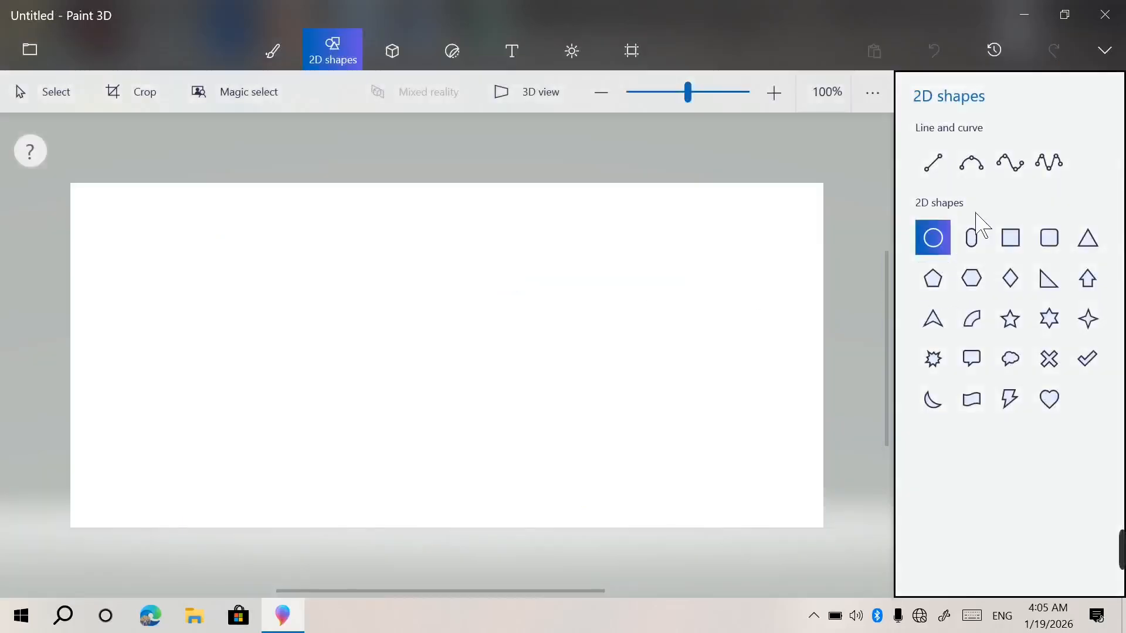
- Draw a cross shape in the blank canvas's upper-left corner and fill it with solid yellow
left_click(1052, 361)
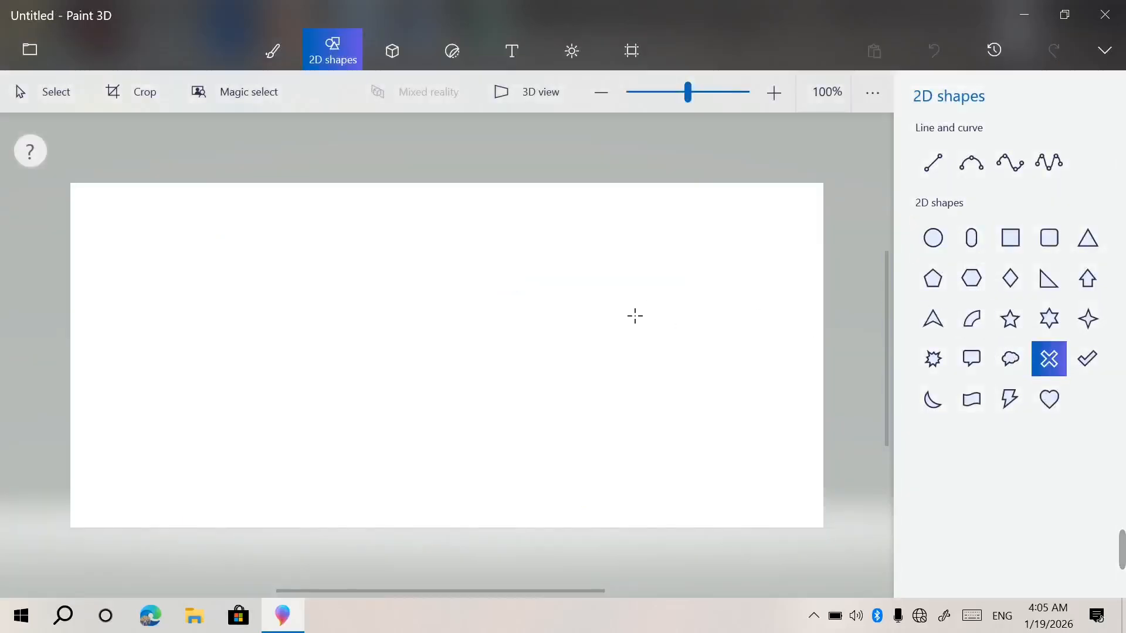
left_click_drag(201, 335, 314, 465)
left_click_drag(236, 395, 200, 327)
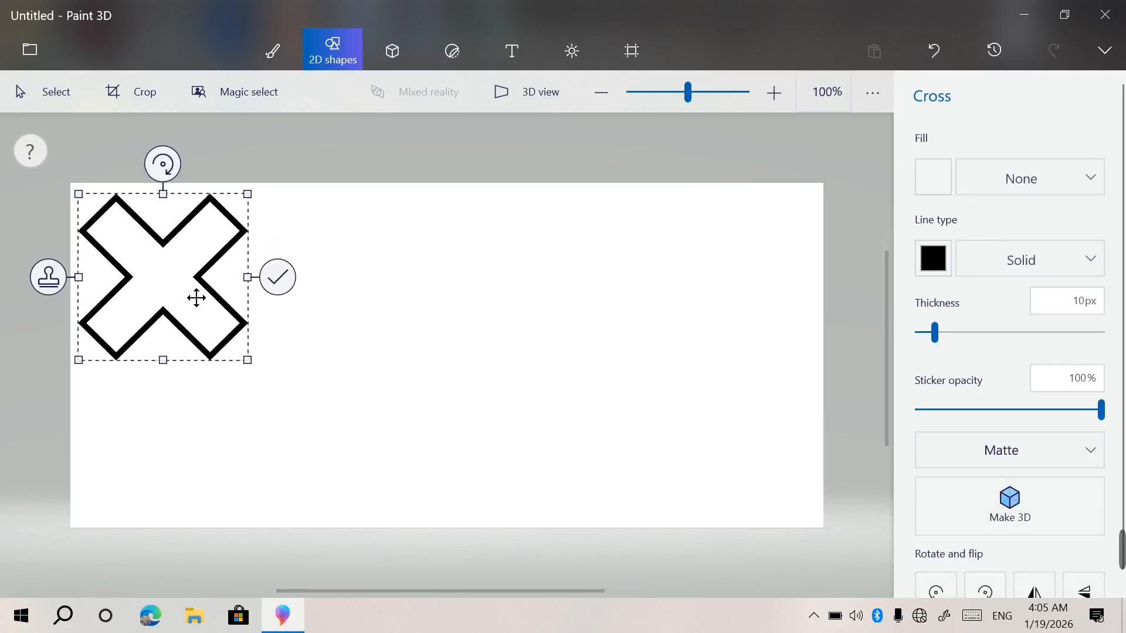
left_click(934, 177)
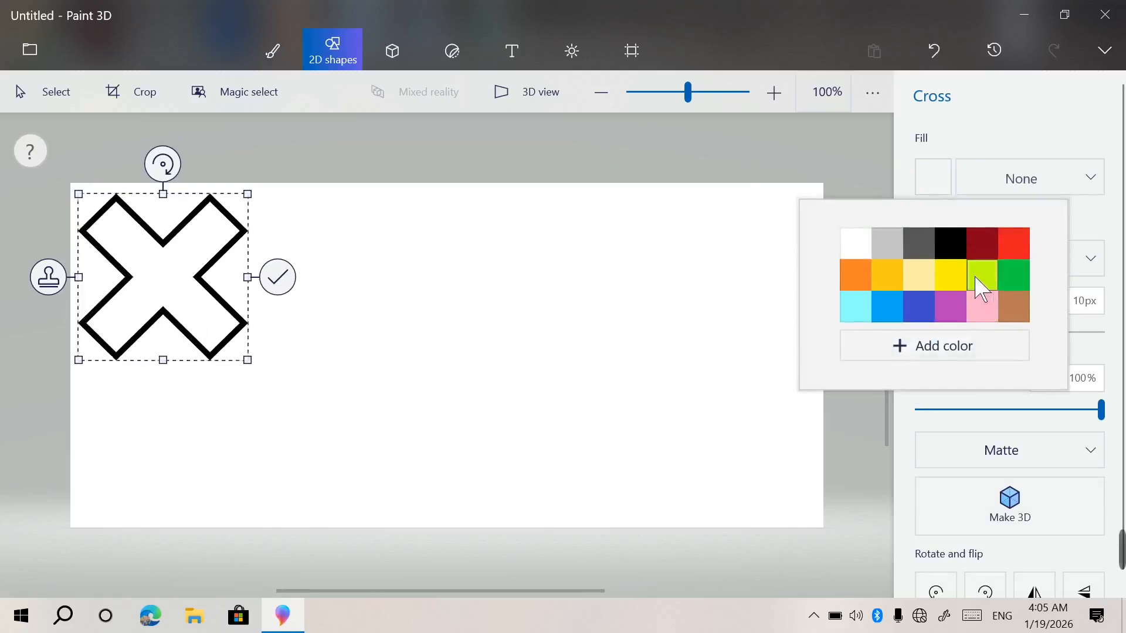
left_click(947, 275)
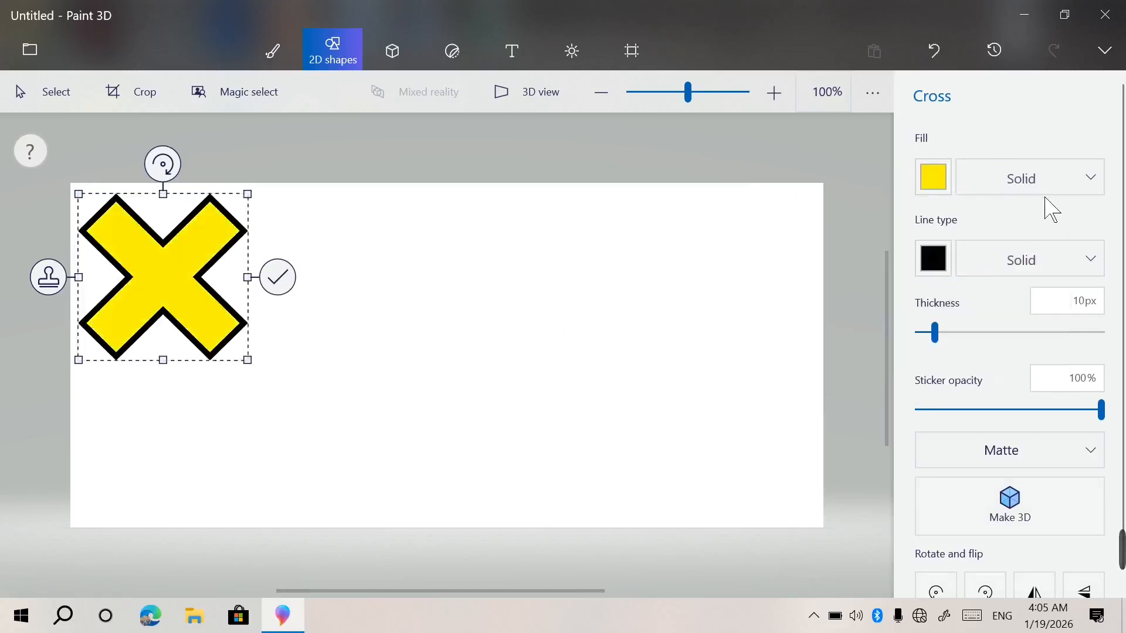
- Try the cross with its fill set to None and return the fill type to Solid
left_click(1020, 177)
left_click(1018, 144)
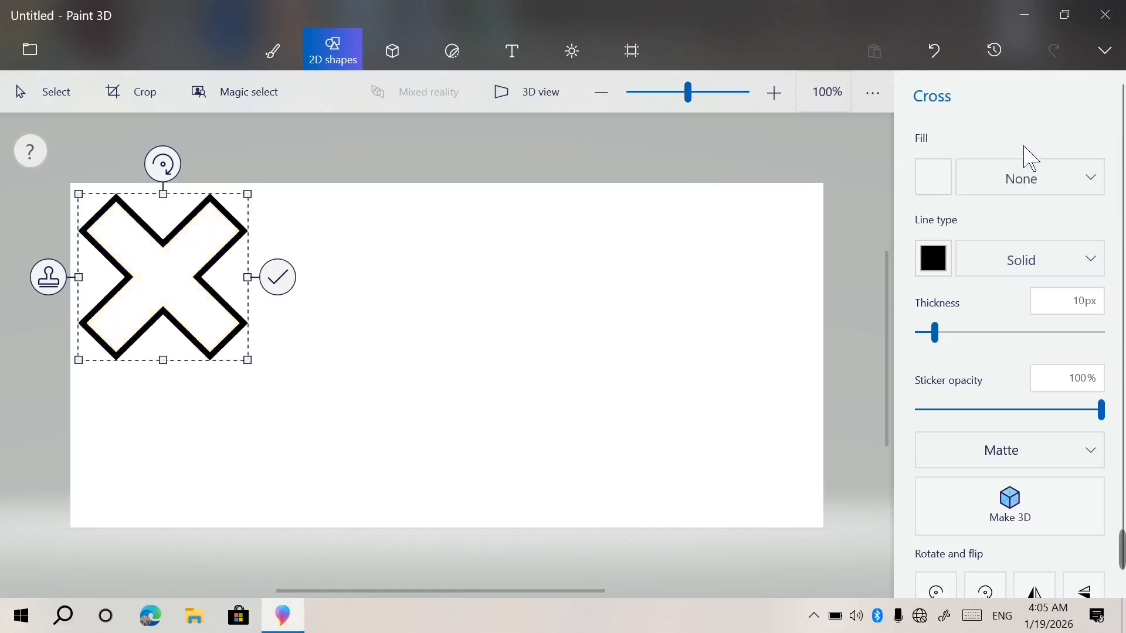
left_click(1040, 179)
left_click(1048, 219)
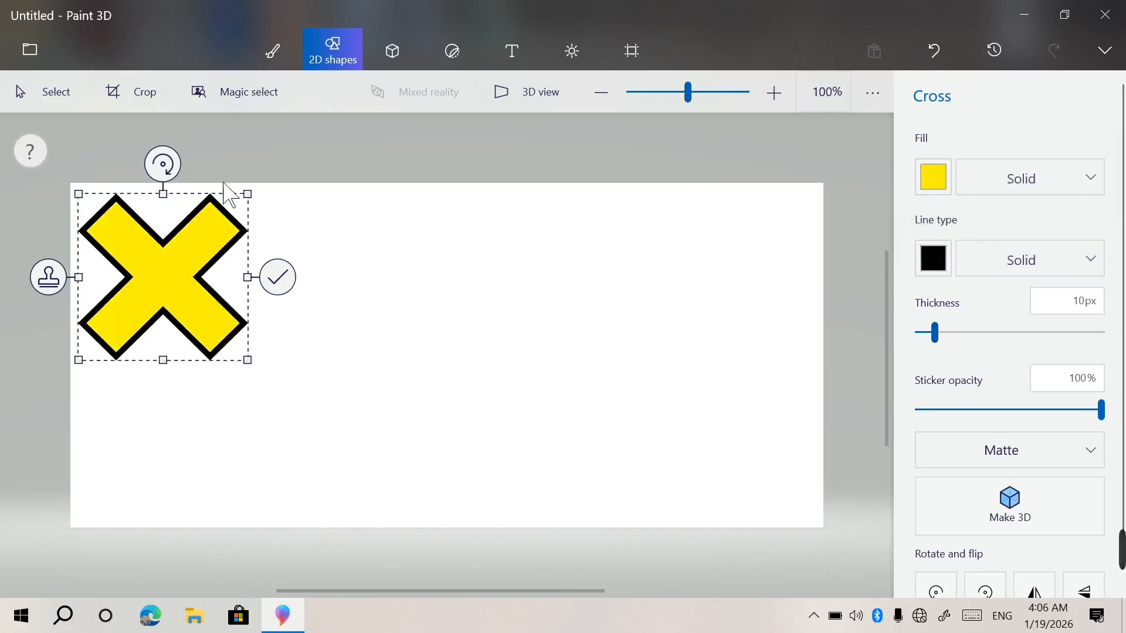
- Set the line colour of the cross to red
left_click(933, 259)
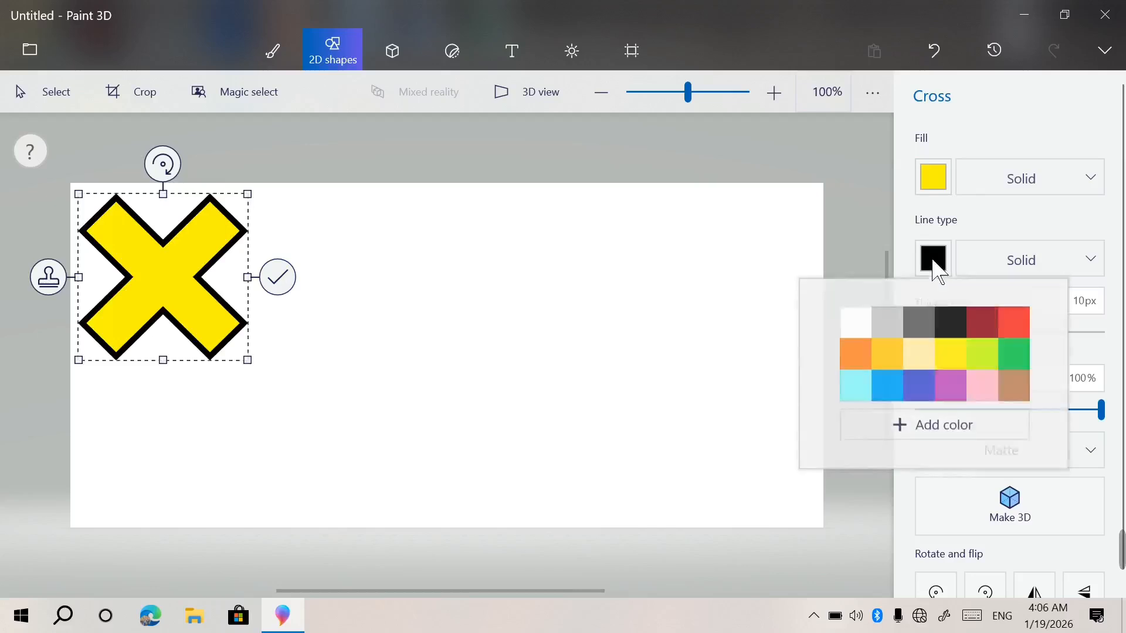
left_click(1007, 331)
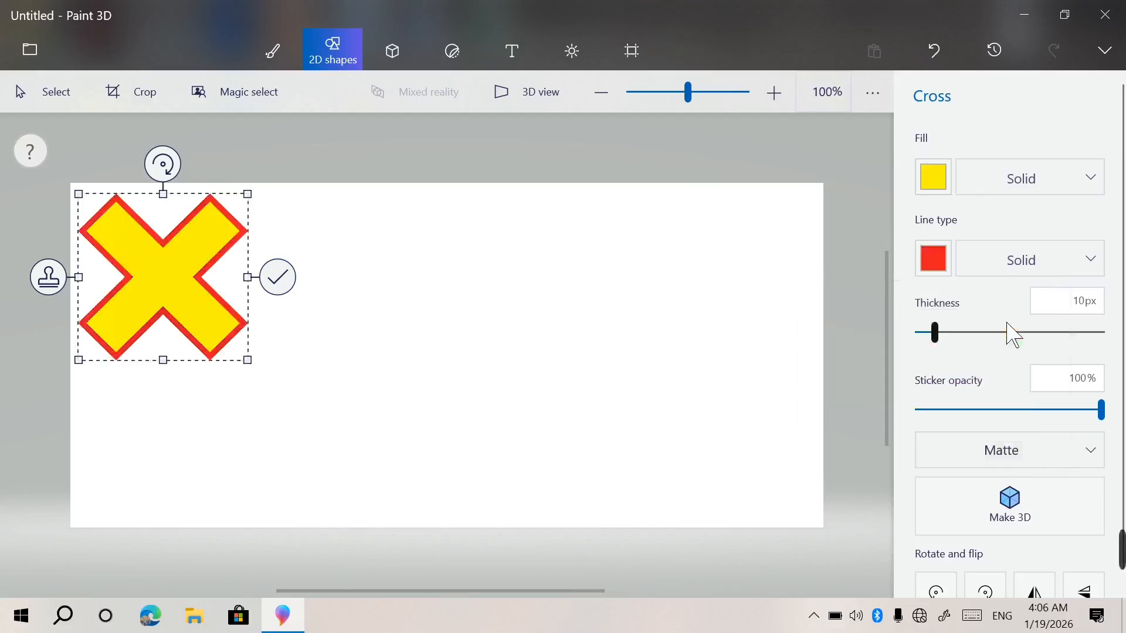
- Set the cross's line type to Solid with a thickness of 34px and its sticker opacity to 100%, and commit the shape
left_click(1090, 260)
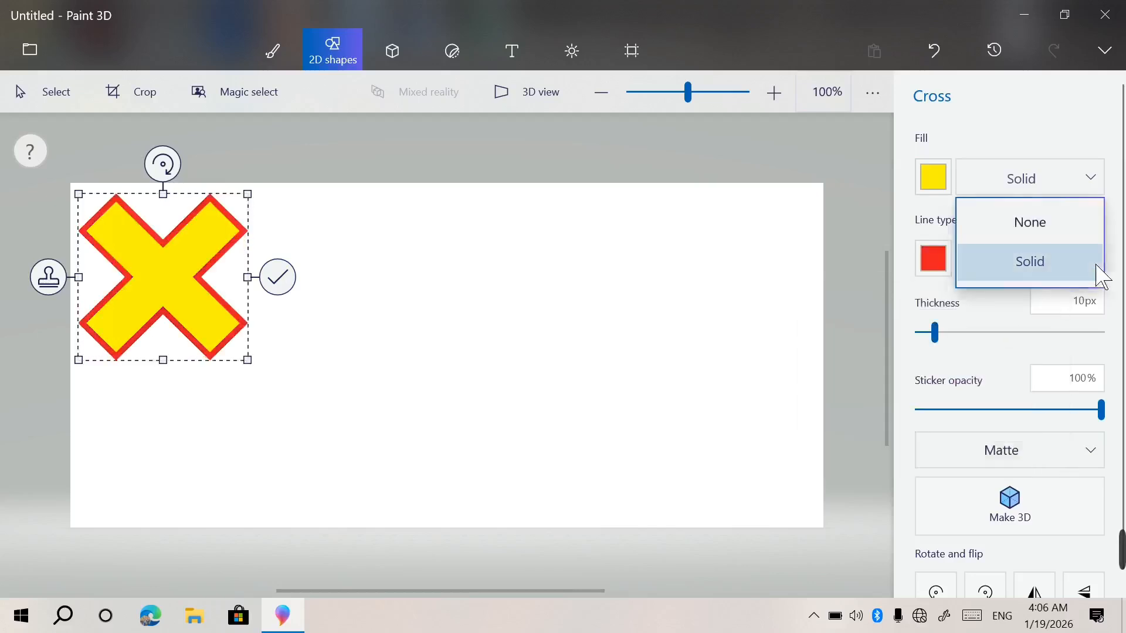
left_click(1058, 275)
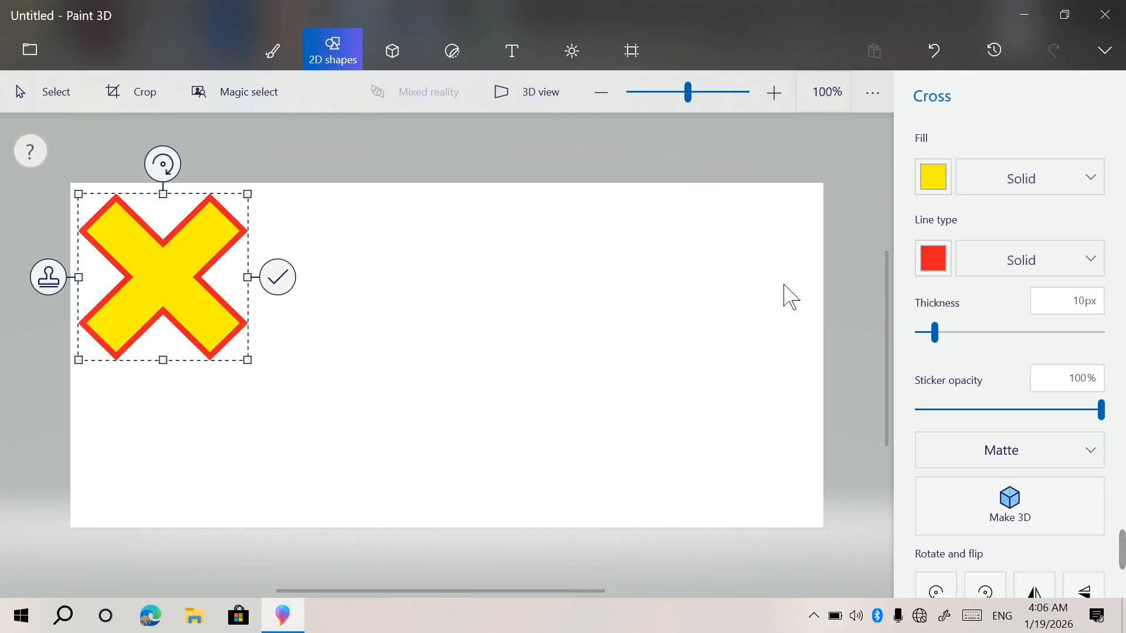
left_click_drag(935, 333, 980, 336)
left_click_drag(998, 412, 1105, 413)
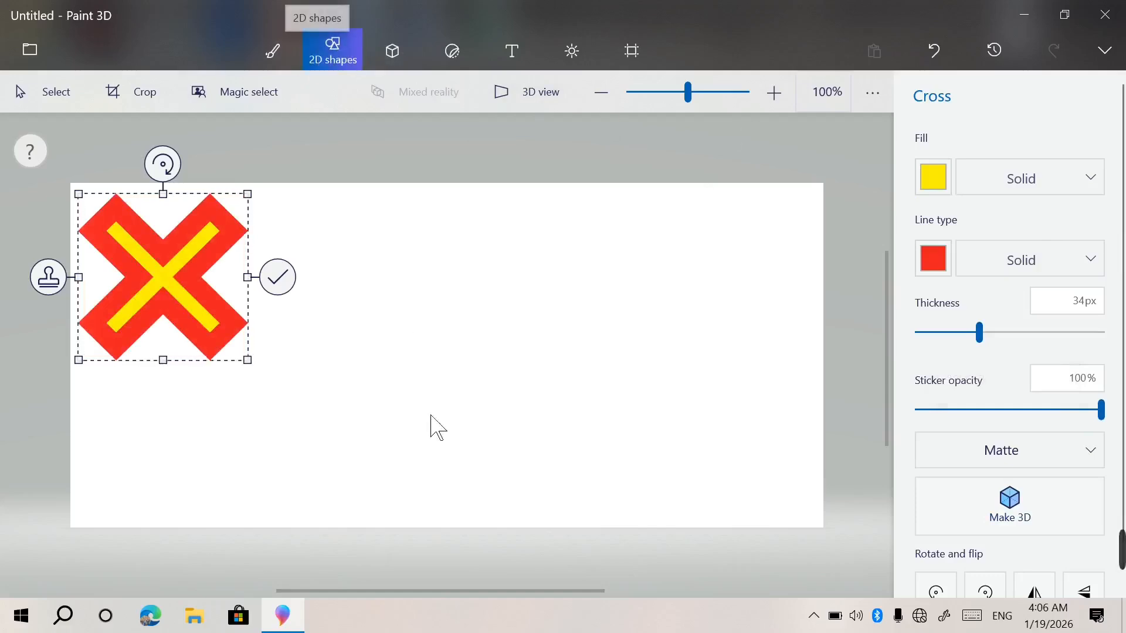
left_click(440, 444)
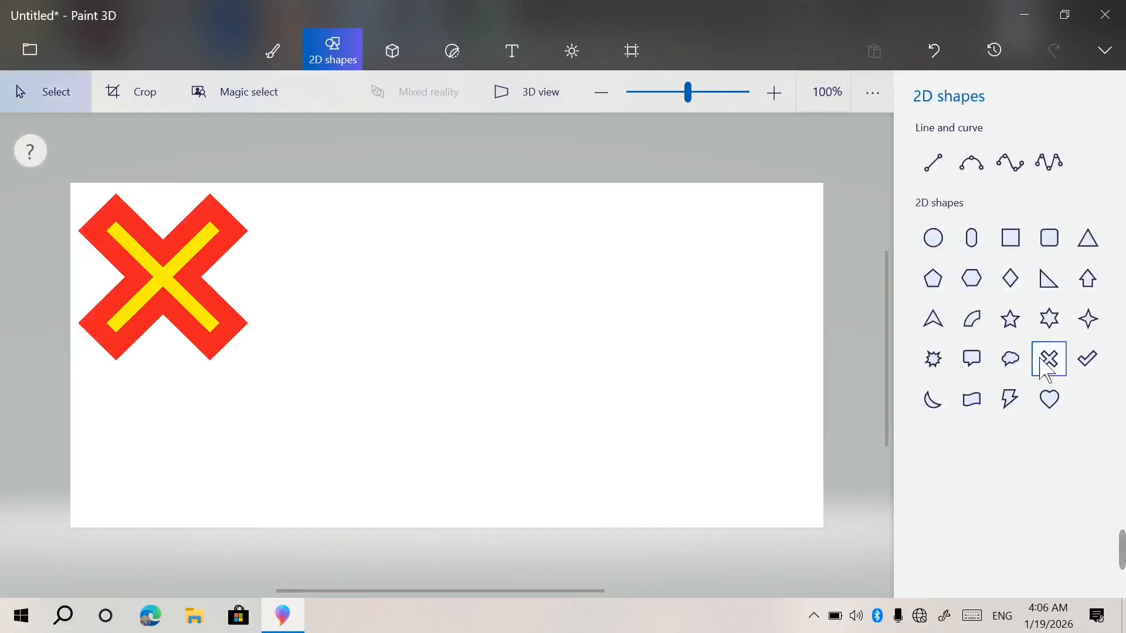
- Draw a large moon shape beside the cross, rotate it very slightly and commit it to the canvas
left_click(932, 399)
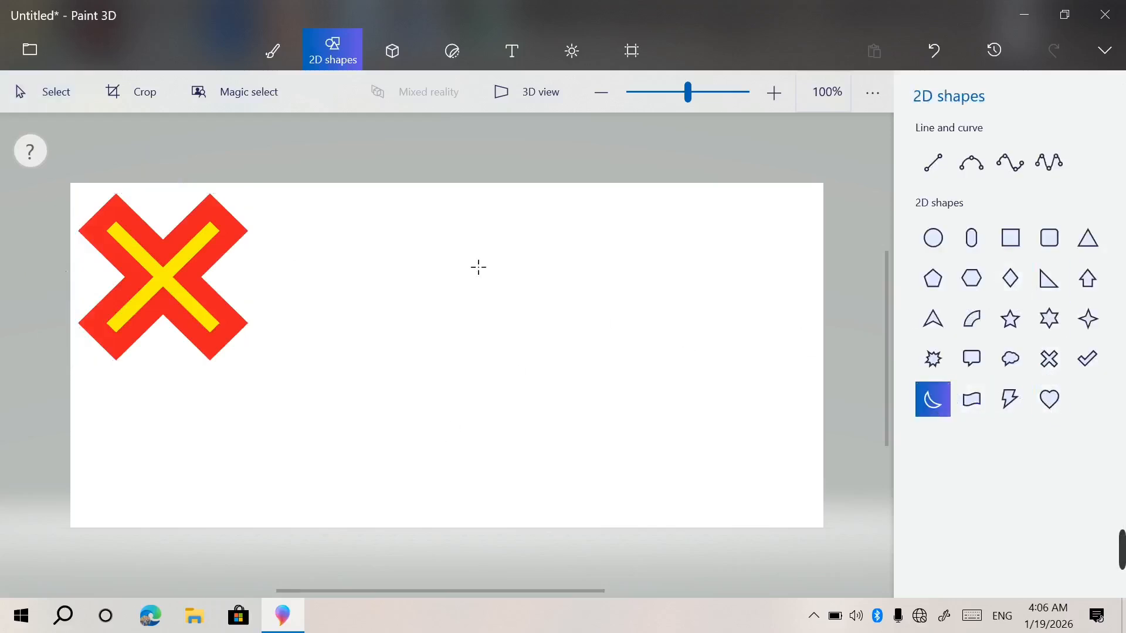
mouse_move(314, 227)
left_mouse_down()
mouse_move(485, 382)
mouse_move(485, 459)
mouse_move(666, 453)
mouse_move(546, 487)
mouse_move(791, 528)
mouse_move(817, 495)
mouse_move(627, 532)
left_mouse_up()
left_click_drag(583, 519, 560, 511)
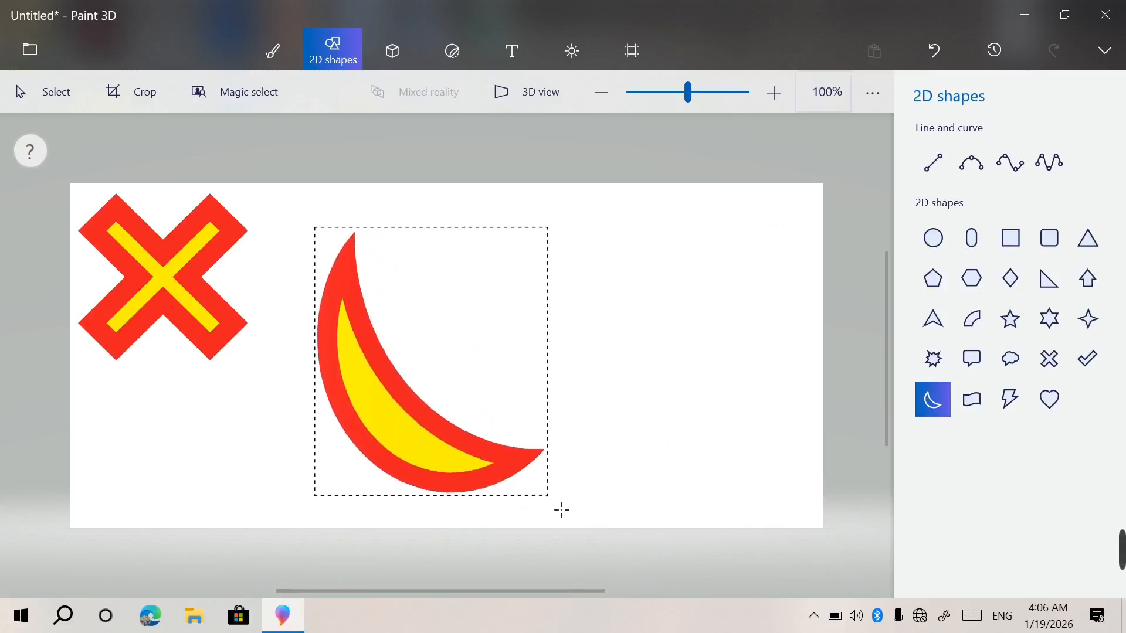
mouse_move(453, 209)
left_mouse_down()
mouse_move(537, 239)
mouse_move(472, 201)
mouse_move(447, 201)
left_mouse_up()
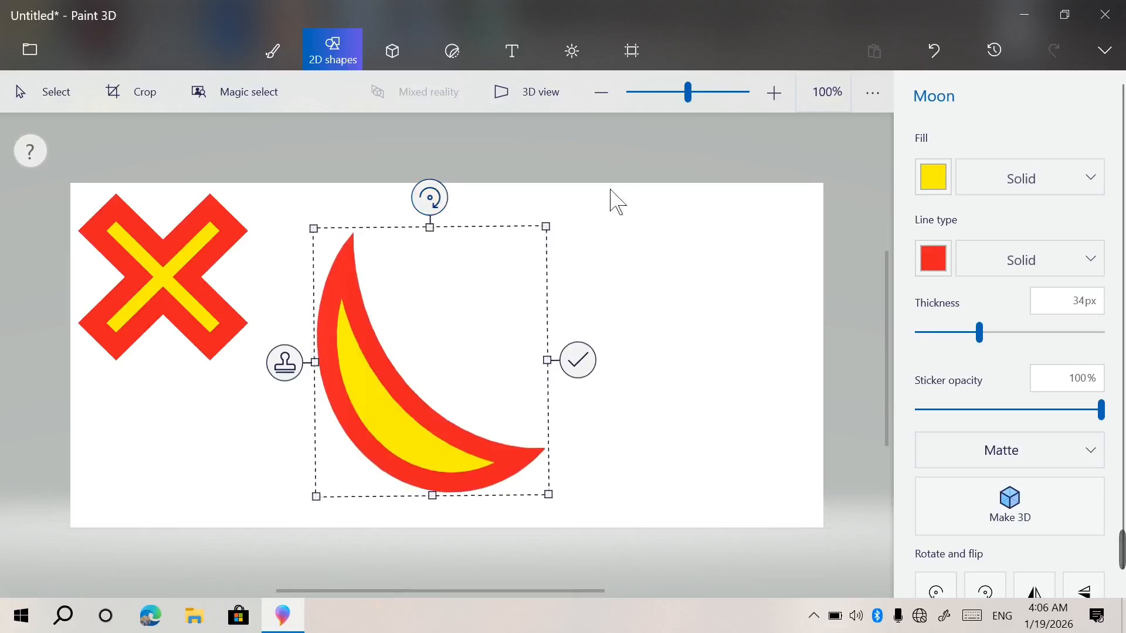
left_click(711, 351)
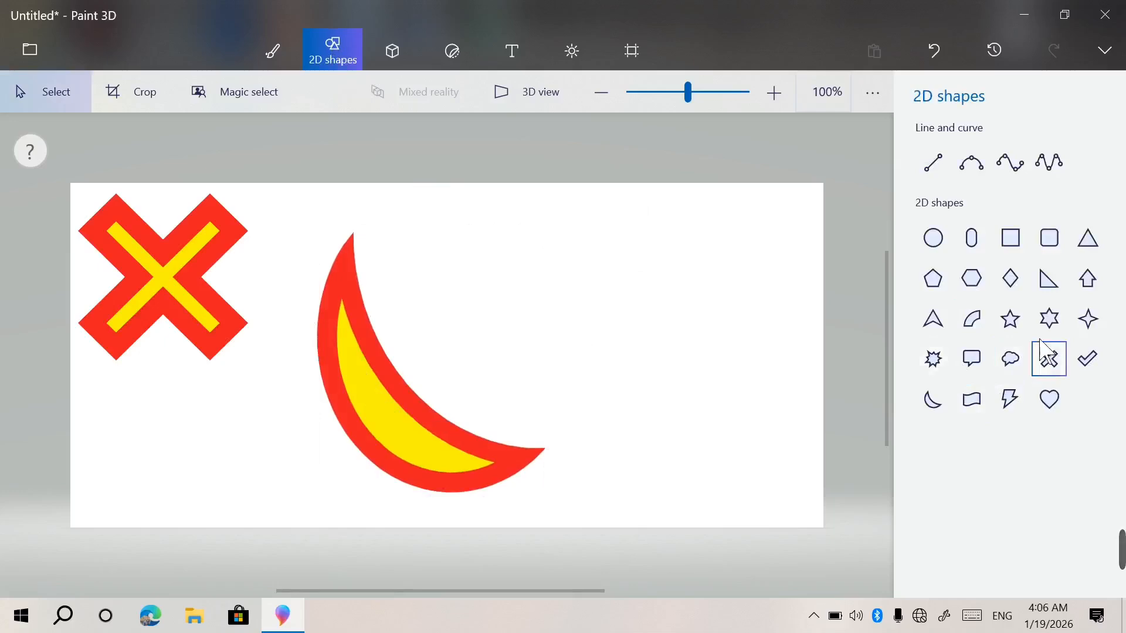
- Draw a five-pointed star inside the moon's opening, position it, tilt it clockwise and commit it
left_click(1010, 320)
left_click_drag(432, 268, 641, 433)
left_click_drag(558, 377, 532, 325)
left_click_drag(508, 200, 575, 206)
left_click(740, 306)
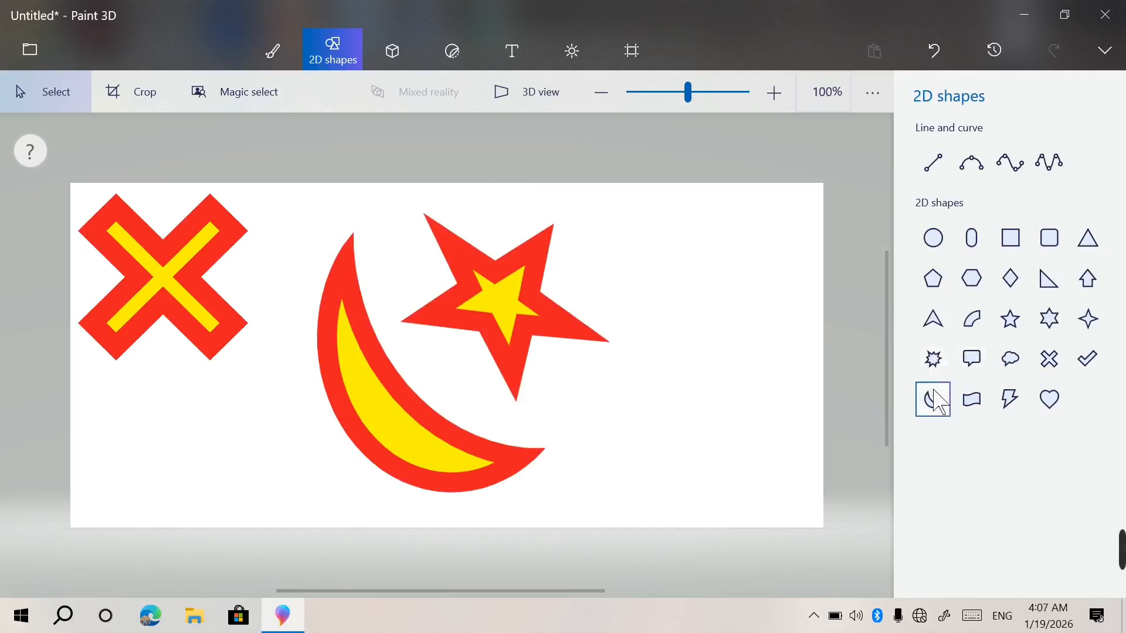
- Try a thick red 3-point curve beside the star, bend it at its middle point and delete it
left_click(972, 162)
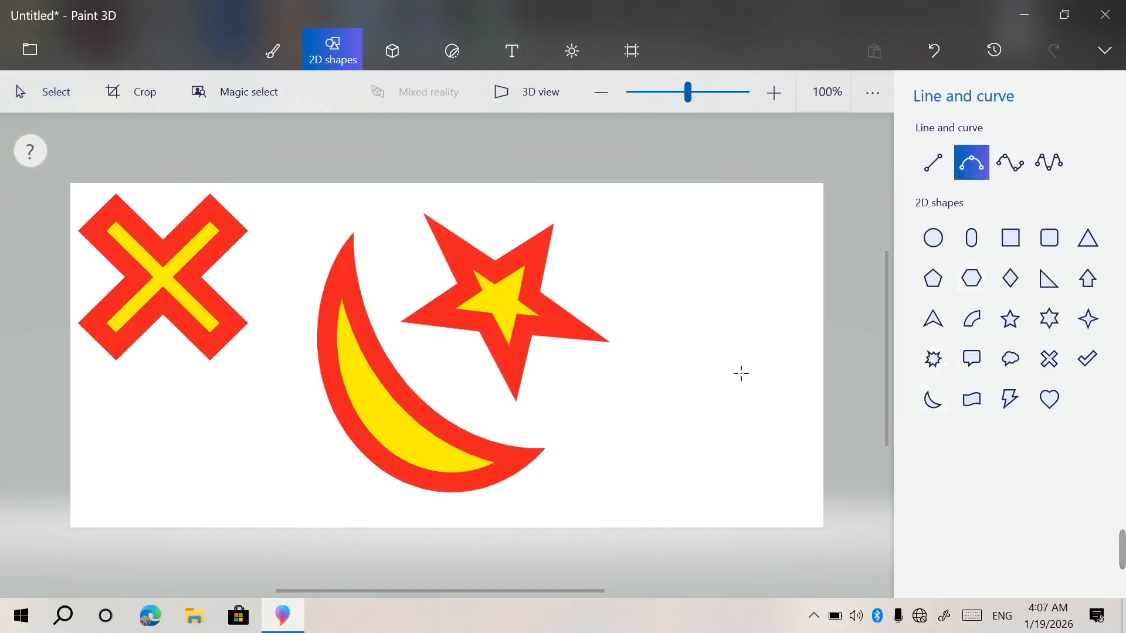
left_click(726, 359)
left_click_drag(671, 348, 716, 305)
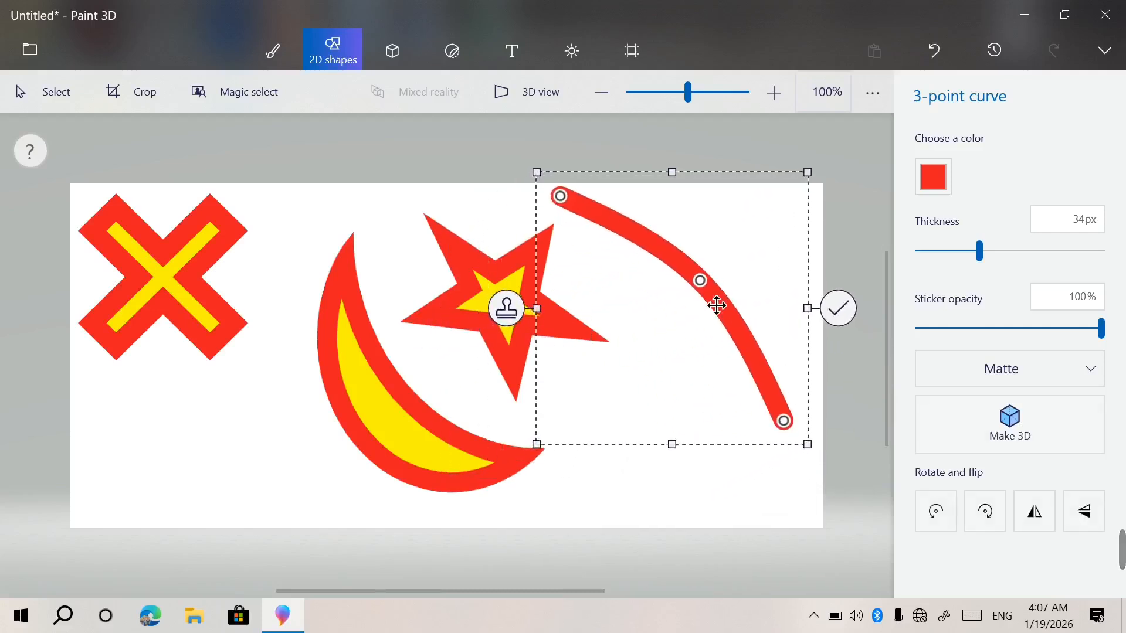
key("Delete")
- Start a new blank project without saving the moon and star drawing
key("ctrl+n")
key("Tab")
key("Return")
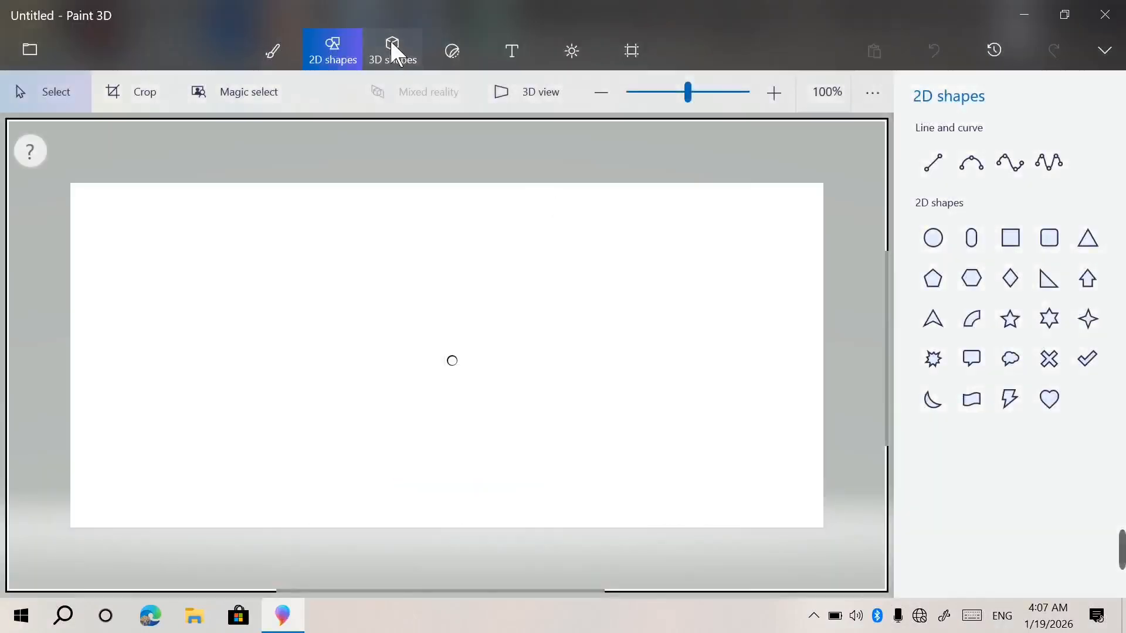
- Place a standing 3D man model near the canvas's left edge and move it up slightly
left_click(393, 50)
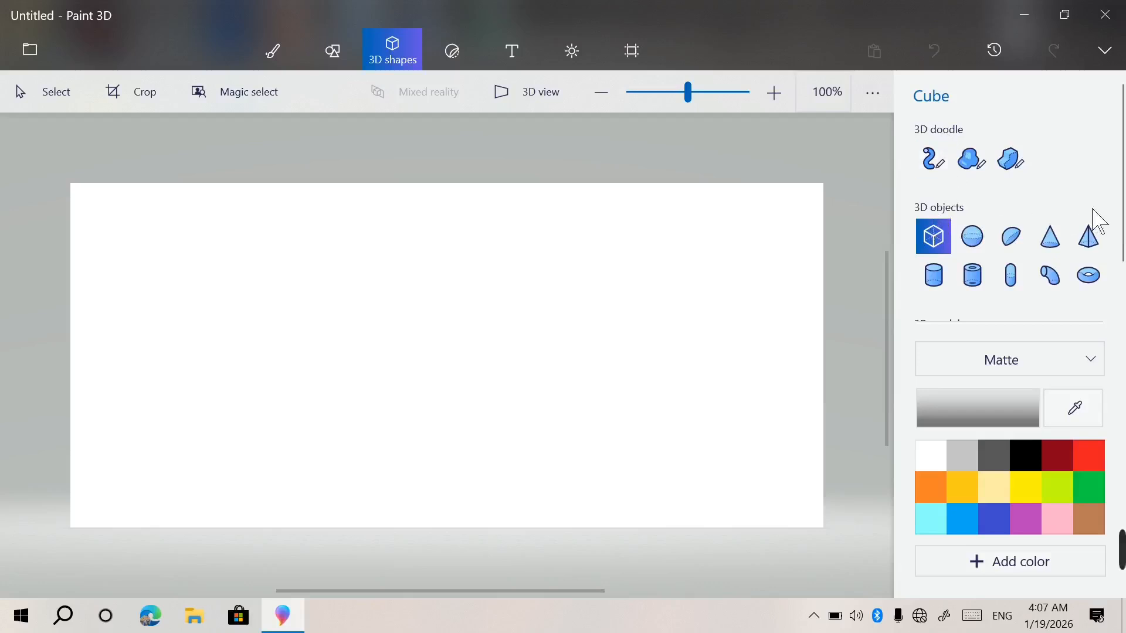
scroll(1103, 193, "down", 2)
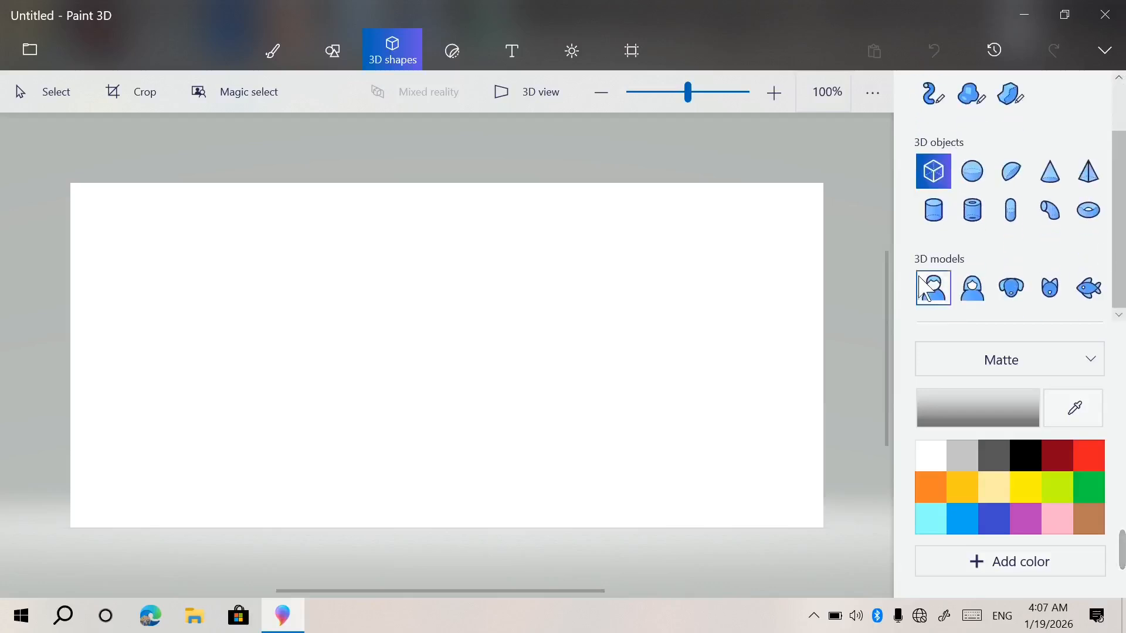
left_click(933, 290)
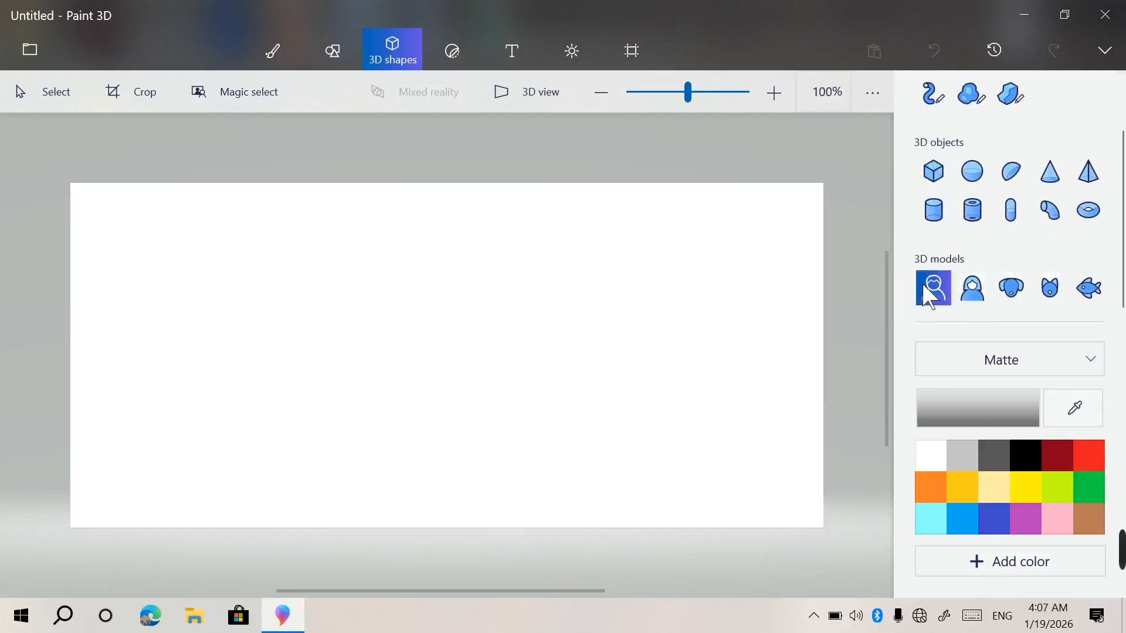
left_click(268, 454)
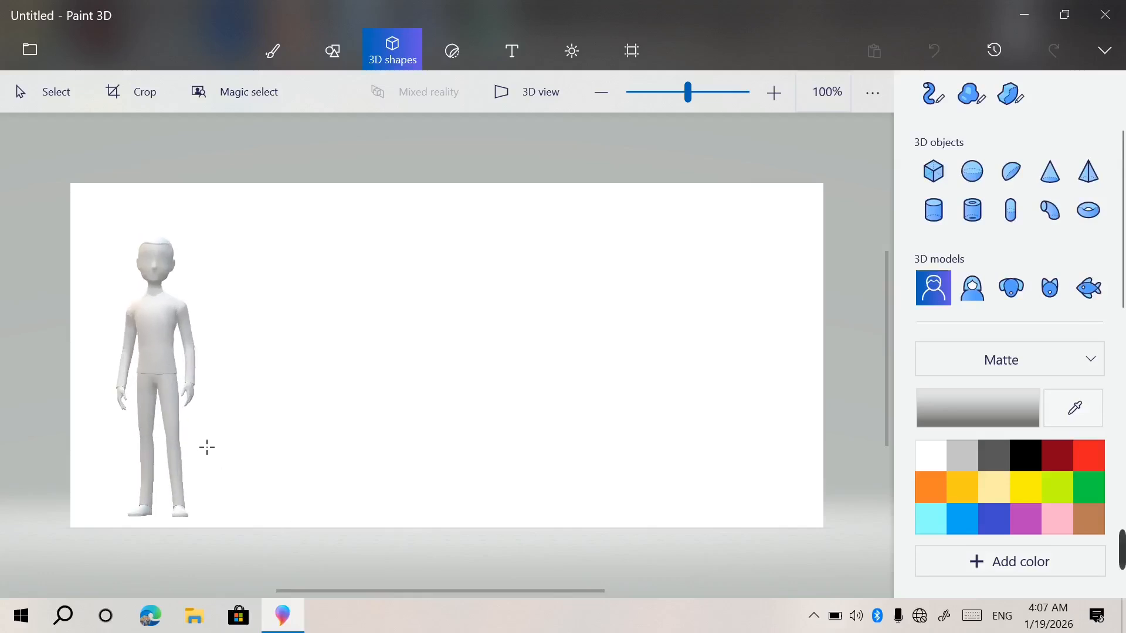
left_click_drag(166, 368, 154, 335)
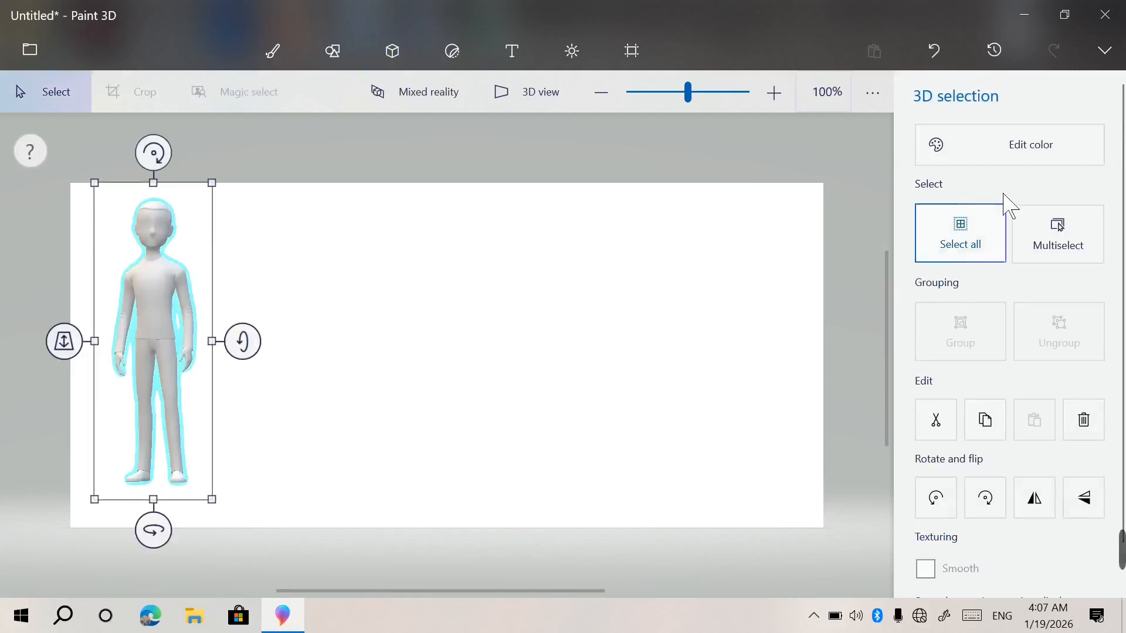
- Try dark red on the 3D man model and recolour it black
left_click(1004, 154)
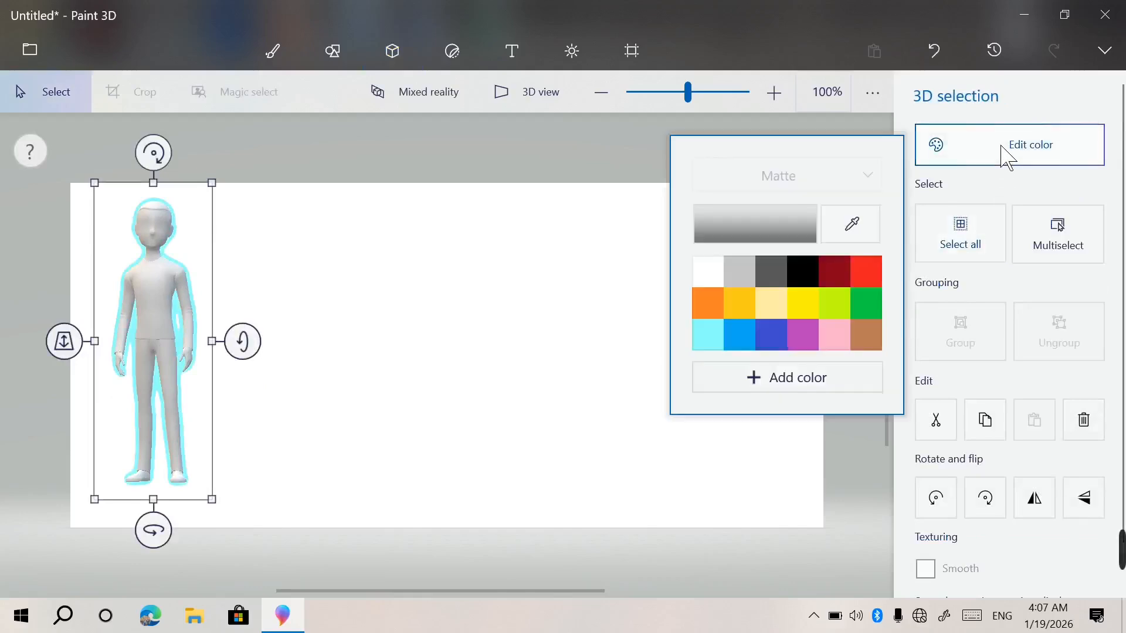
left_click(802, 278)
left_click(834, 277)
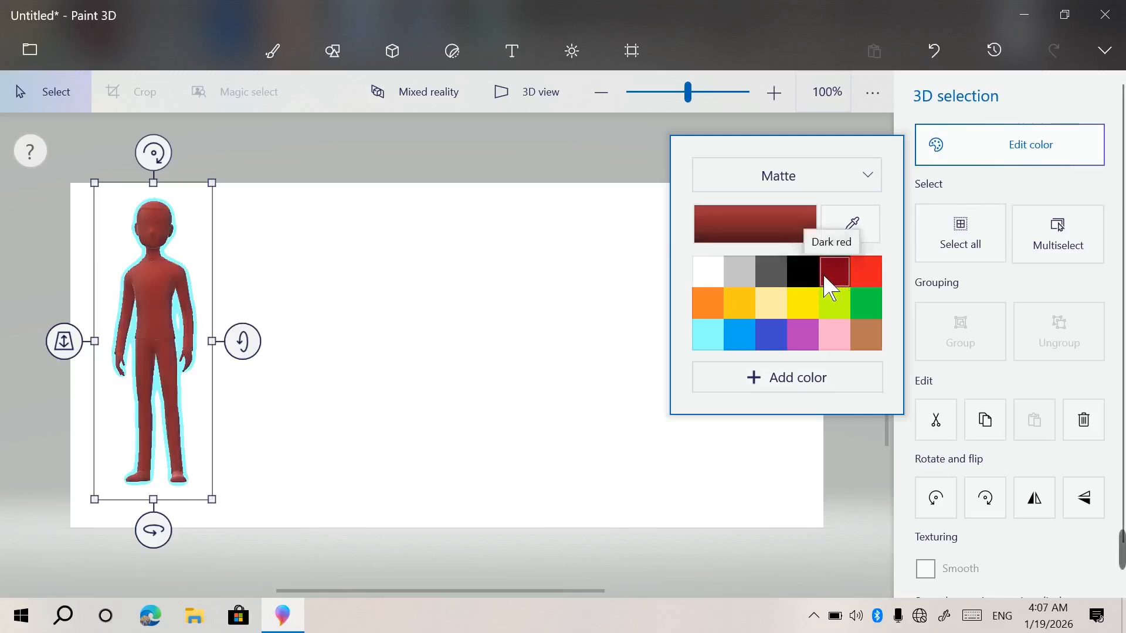
left_click(804, 281)
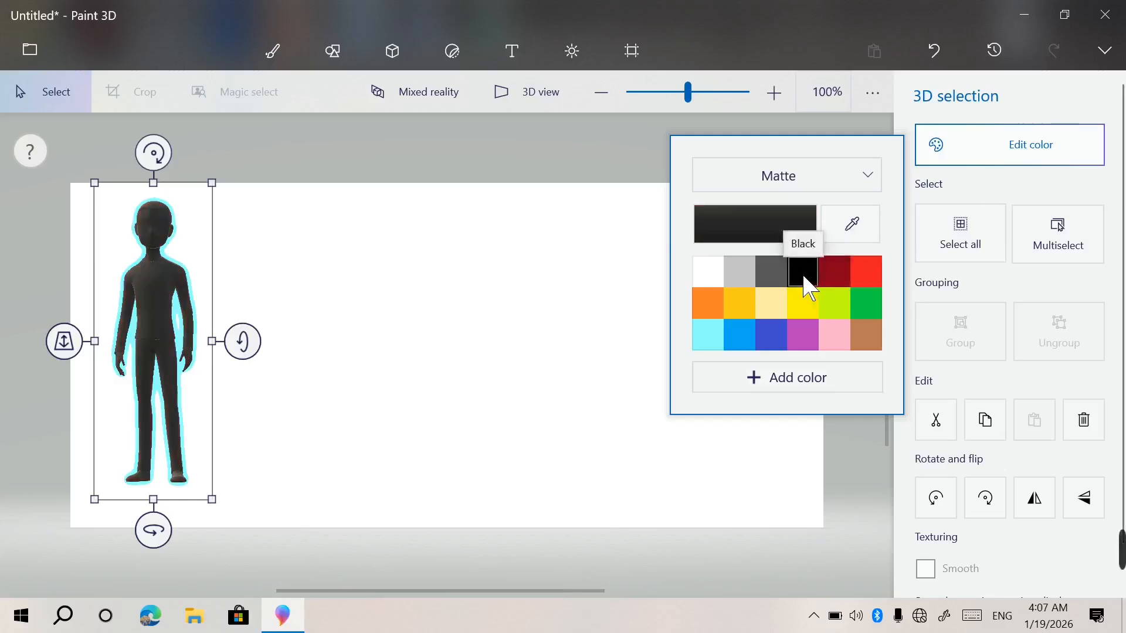
- Define a custom dull red colour with hex value ad3535 for the man model
left_click(786, 386)
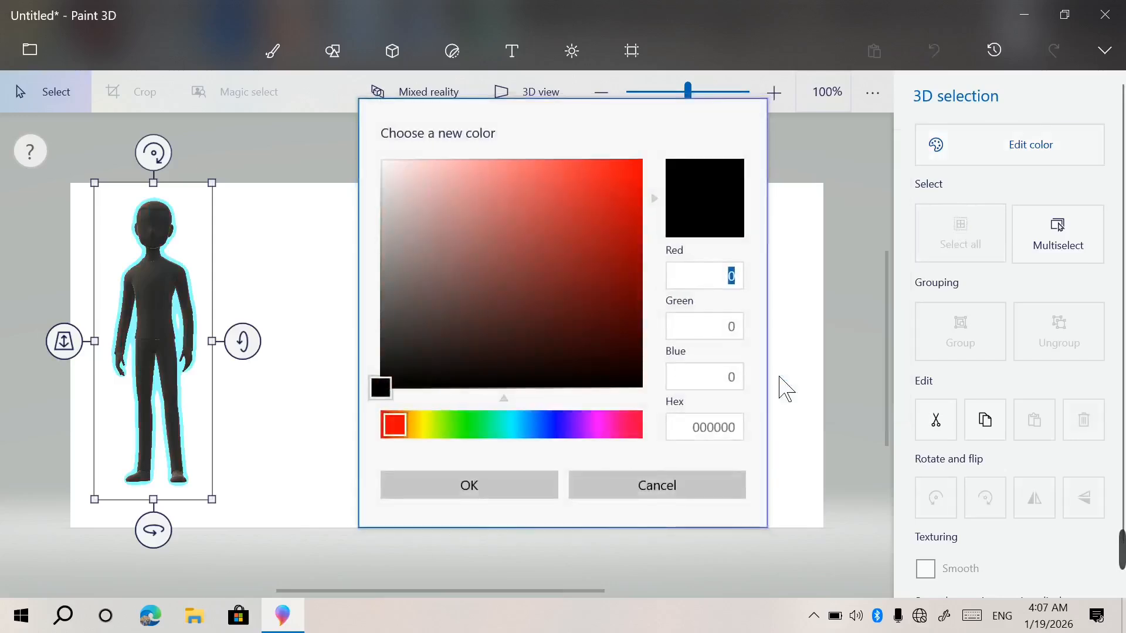
mouse_move(411, 385)
left_mouse_down()
mouse_move(380, 382)
mouse_move(560, 234)
mouse_move(548, 209)
mouse_move(508, 273)
mouse_move(563, 232)
left_mouse_up()
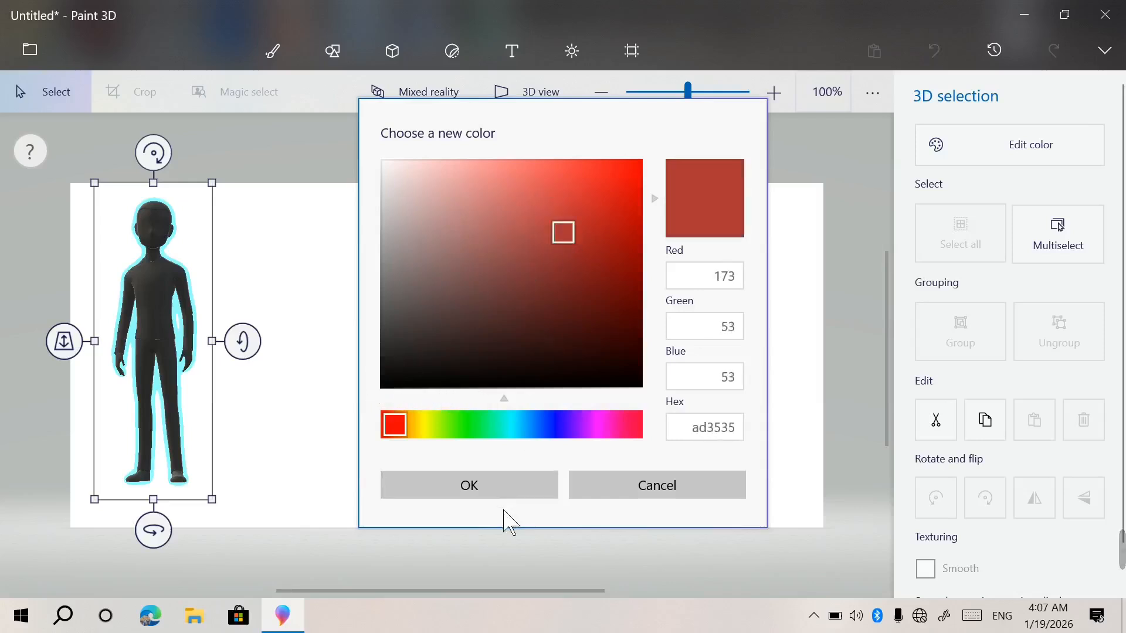
left_click(490, 486)
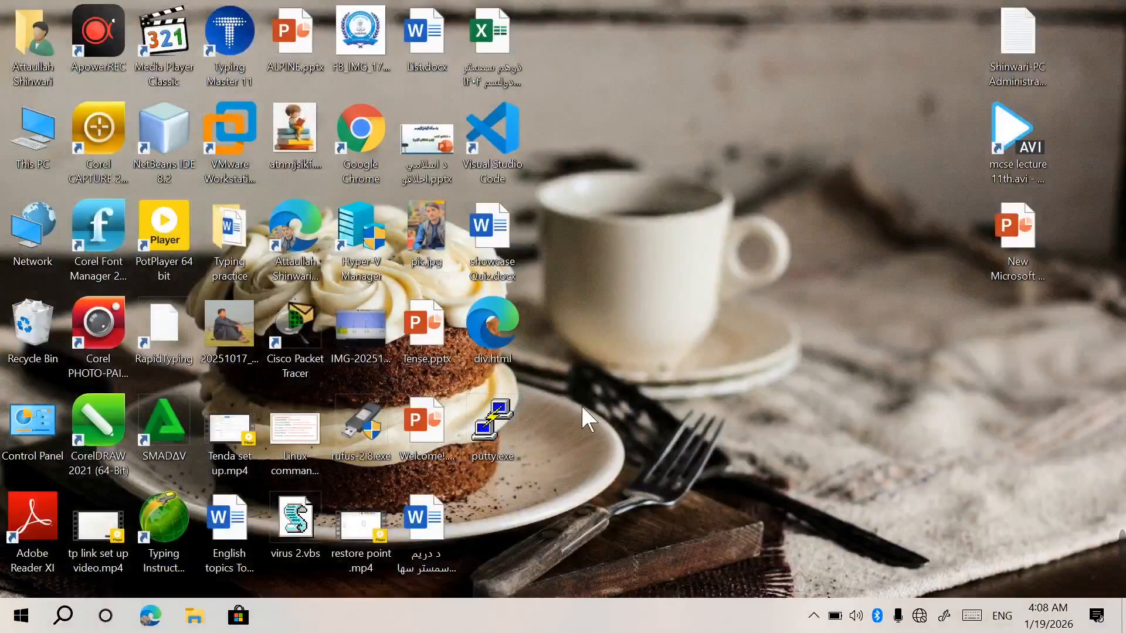
- Find and relaunch Paint 3D from the desktop and start a new blank project
key("super")
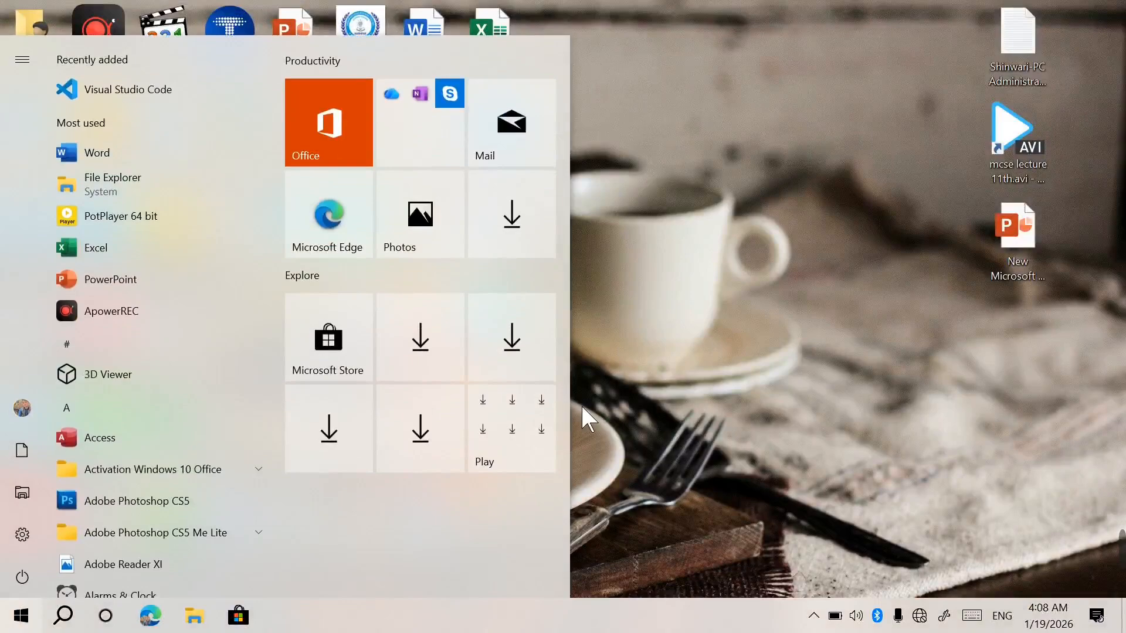
type("pai")
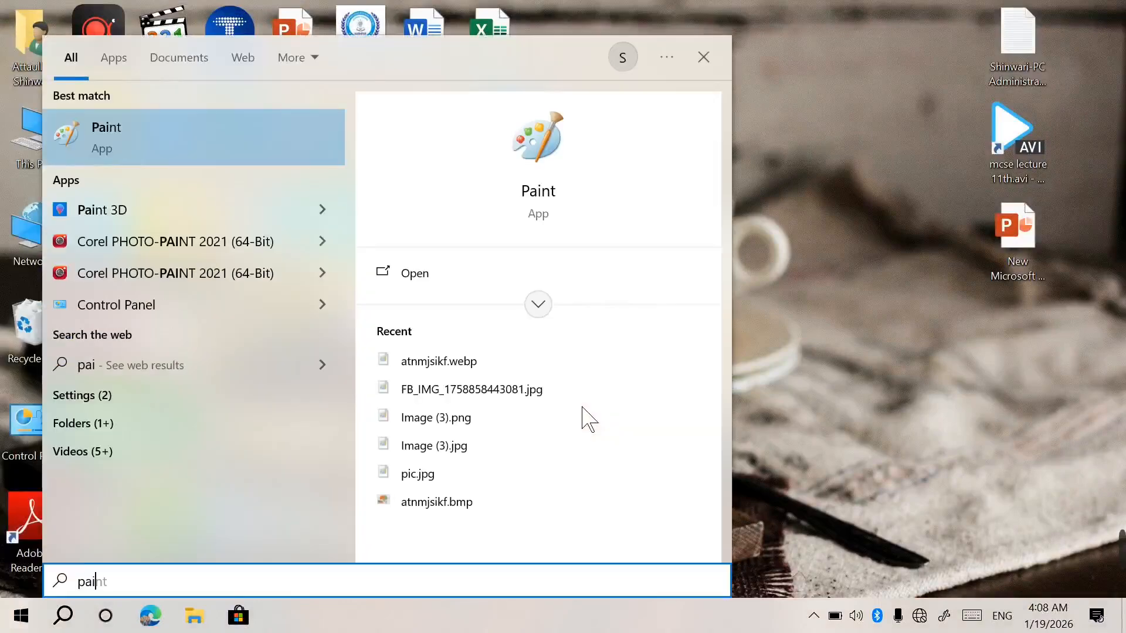
key("Down")
key("Return")
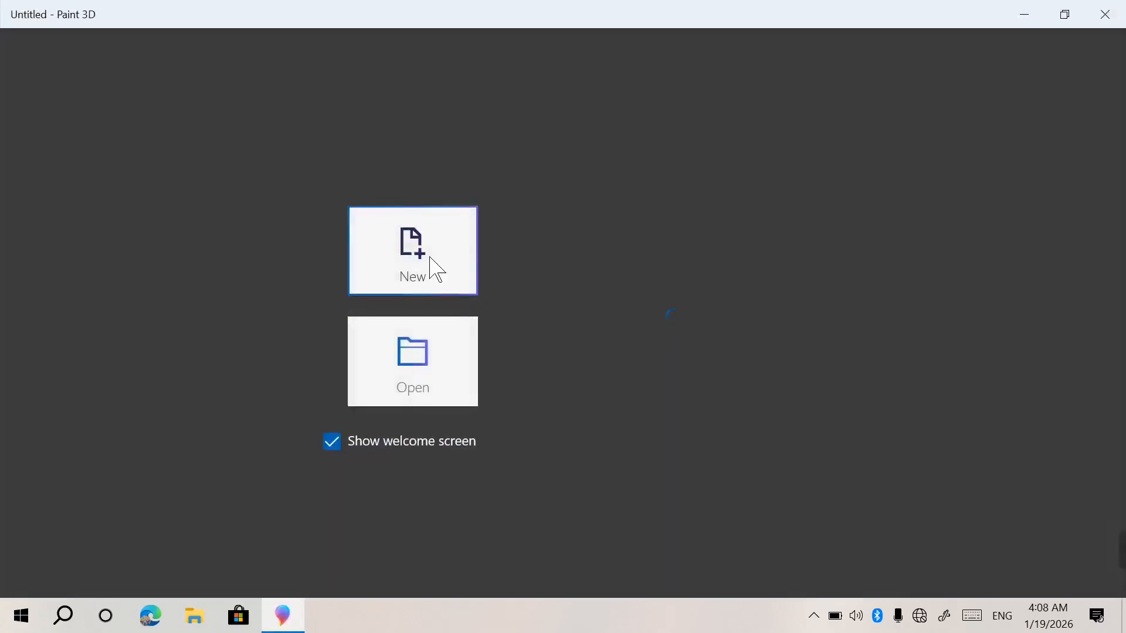
left_click(434, 270)
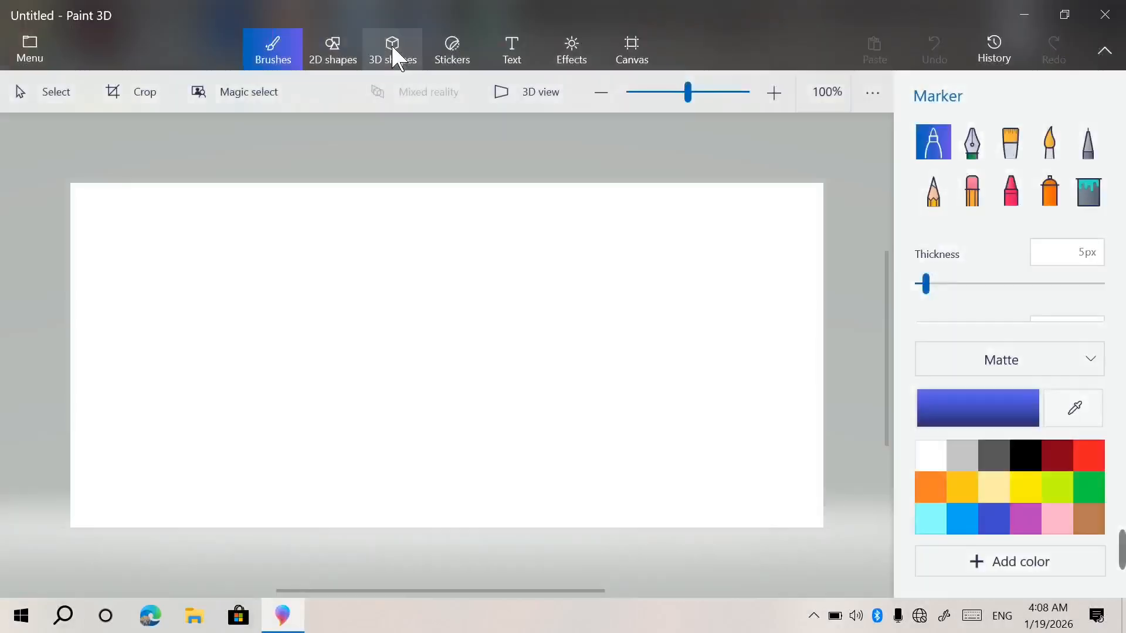
- Place a blue standing 3D man model in the left part of the new canvas
left_click(399, 52)
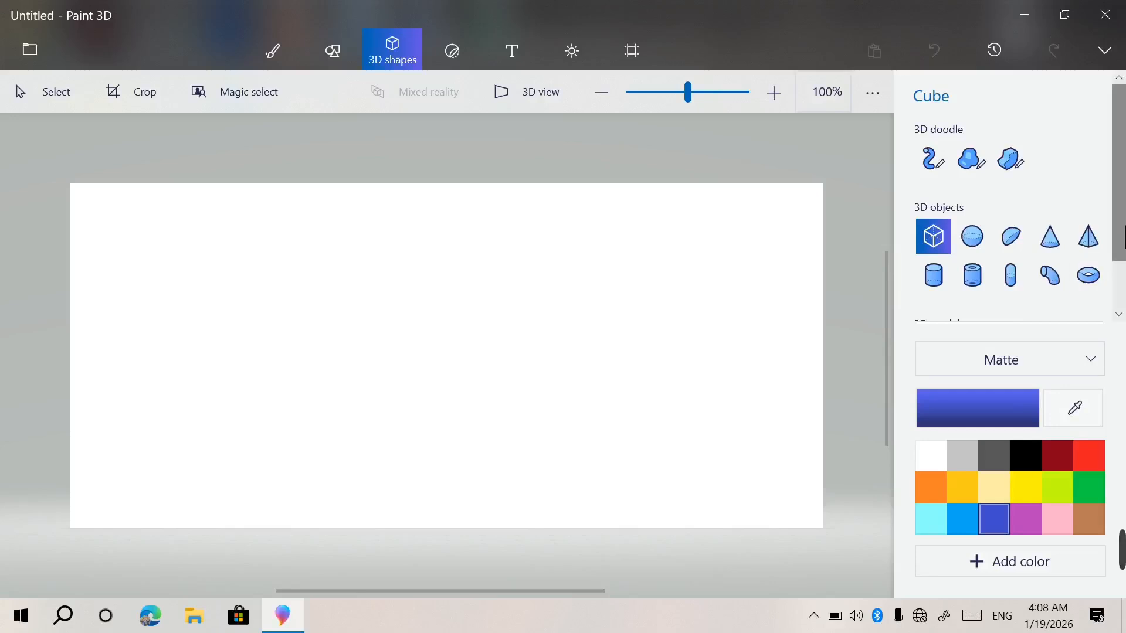
scroll(964, 328, "down", 1)
left_click(932, 289)
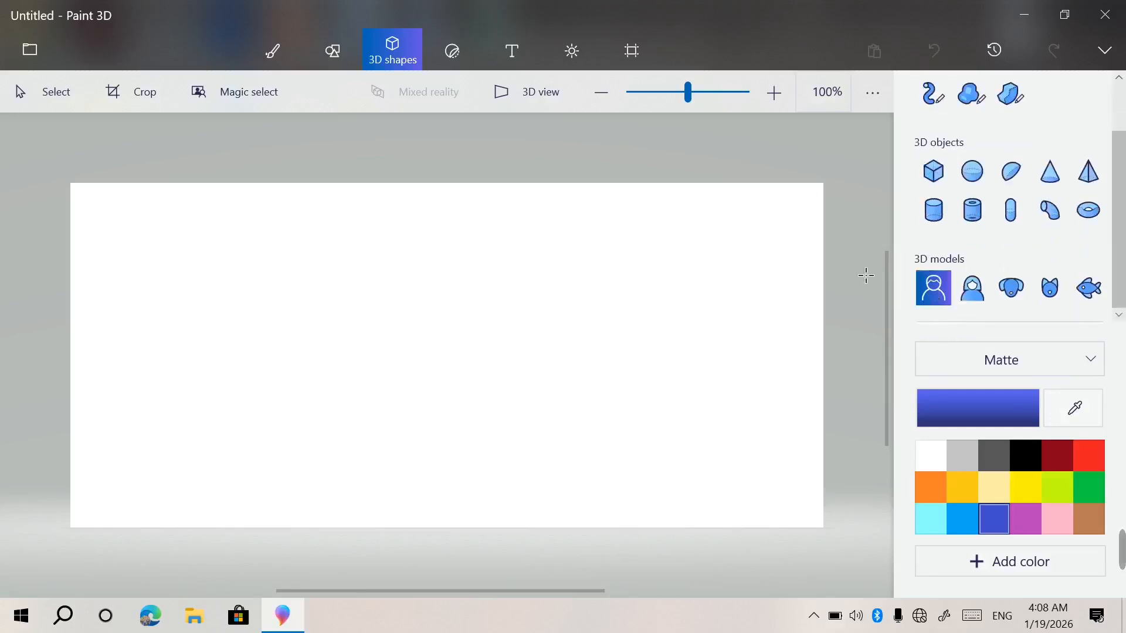
left_click_drag(345, 418, 401, 499)
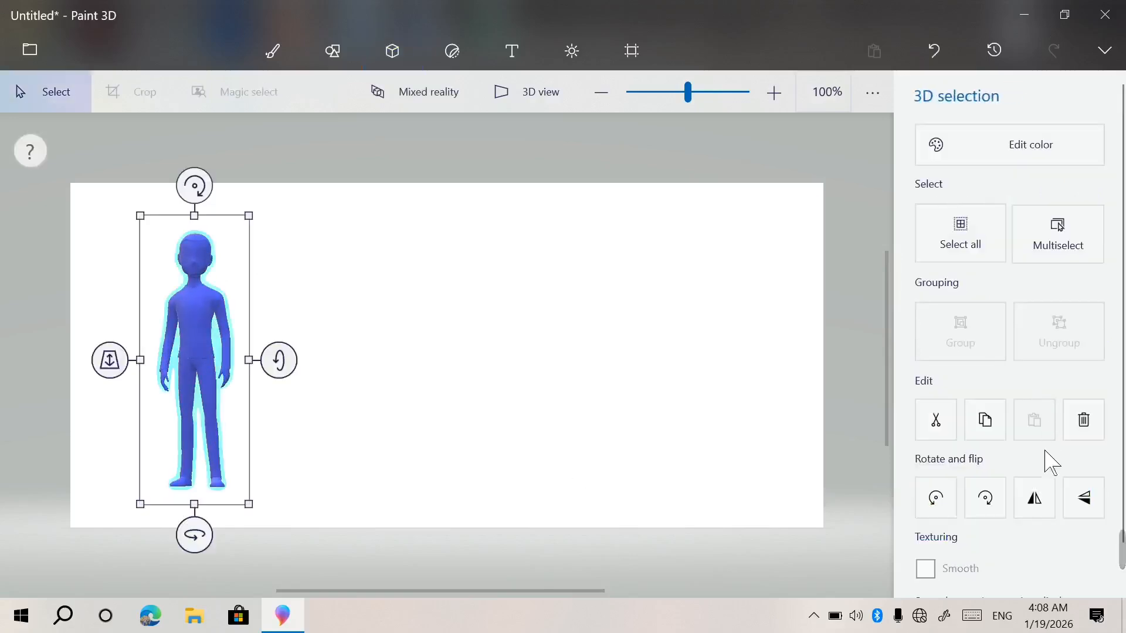
- Recolour the 3D man model red and view the custom colour chooser, cancelling it without a new colour
left_click(960, 159)
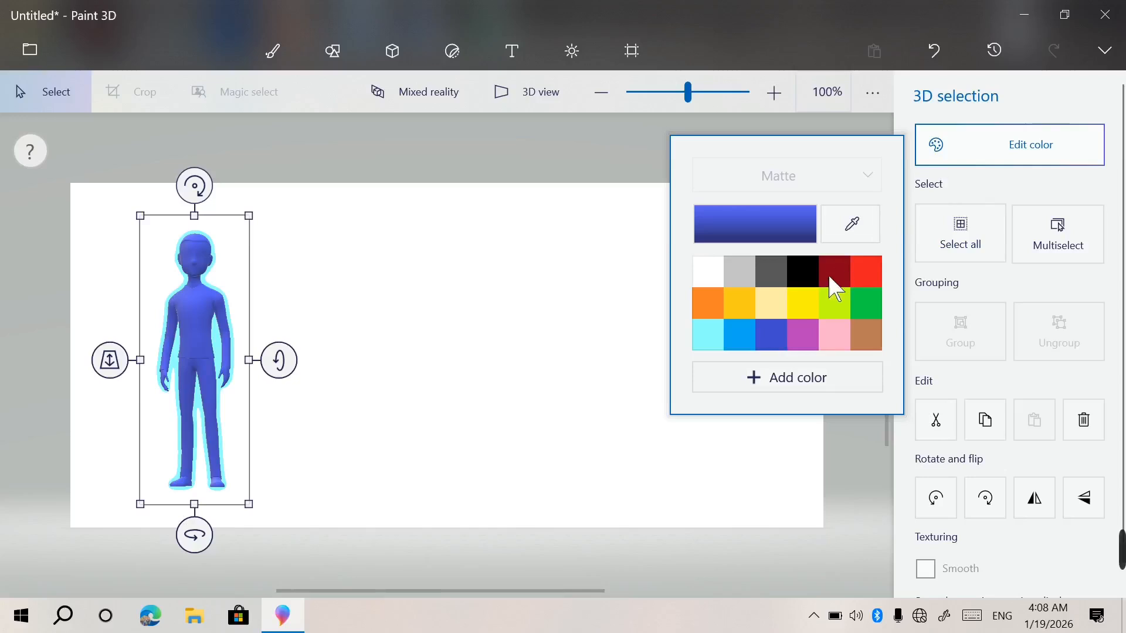
left_click(866, 272)
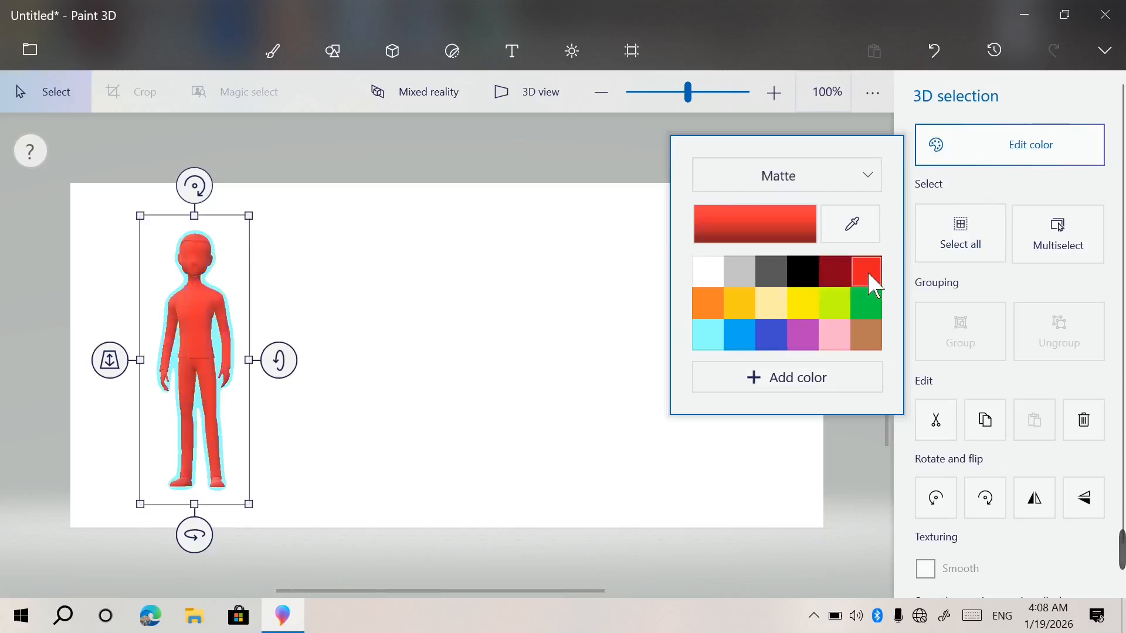
left_click(798, 378)
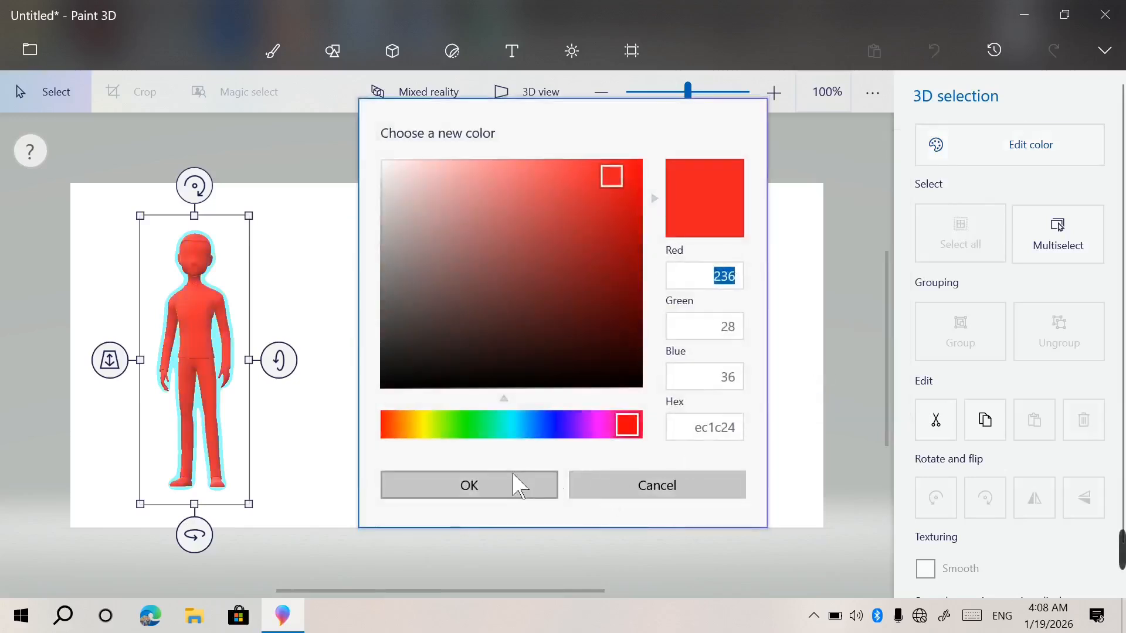
left_click(613, 491)
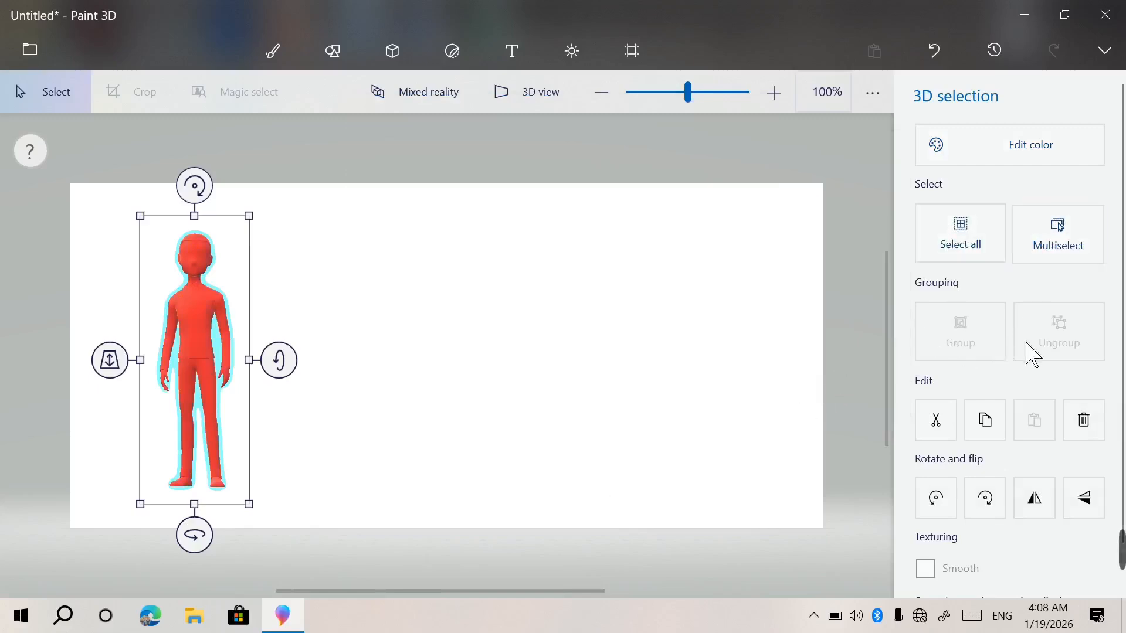
- Cut the red man model from the canvas and undo the cut
left_click(944, 432)
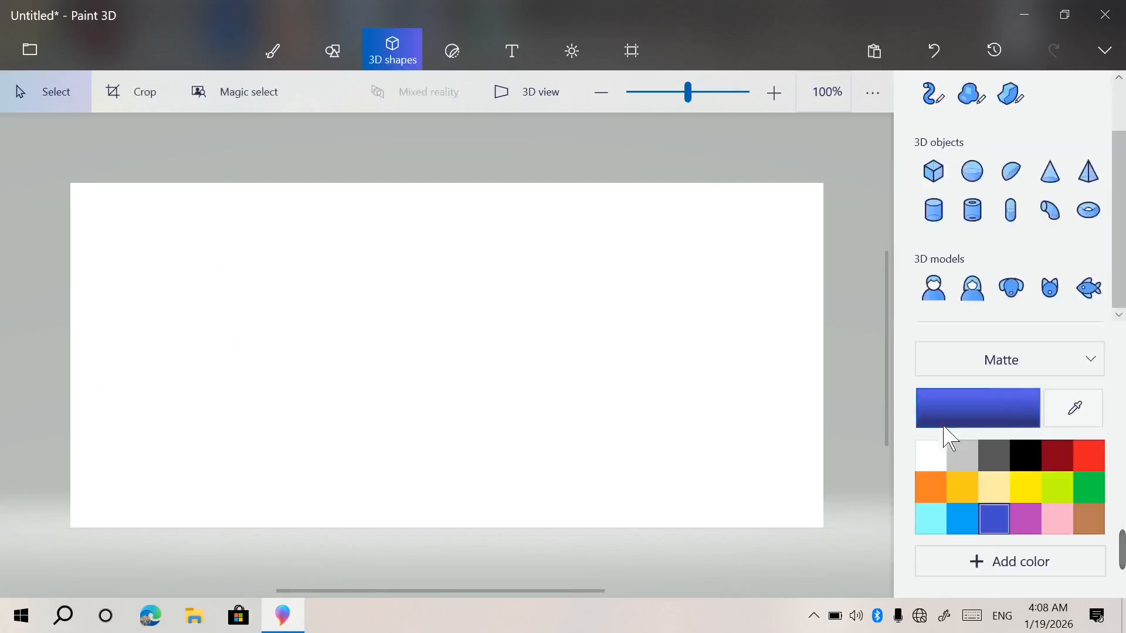
key("ctrl+z")
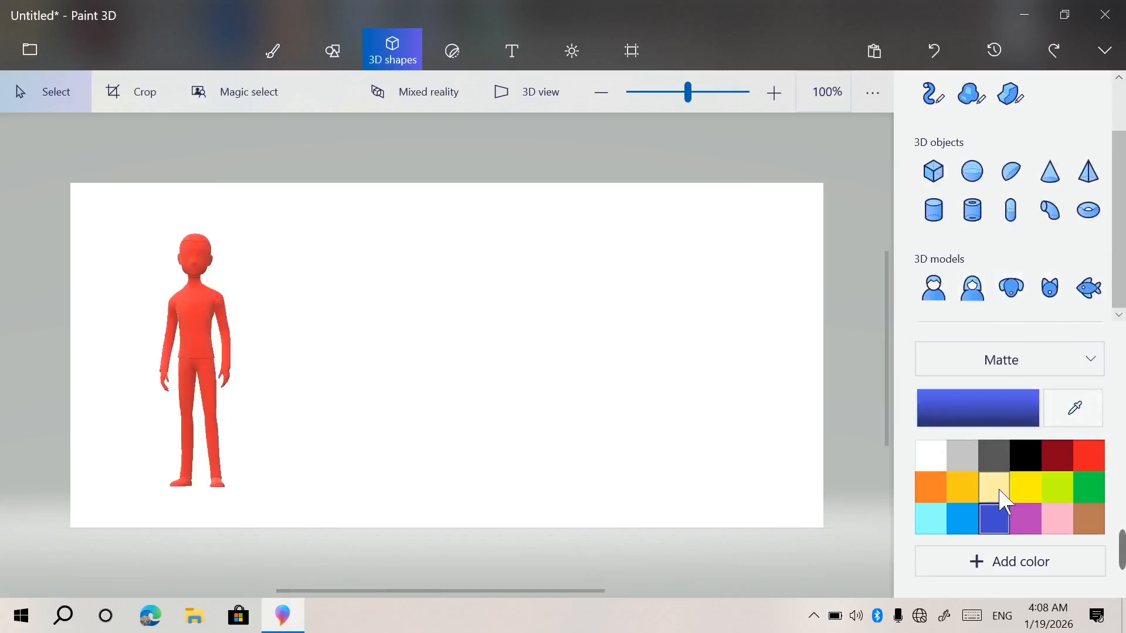
- Place a yellow 3D woman model opposite the red man and move it slightly down and outward
left_click(1030, 500)
left_click(980, 300)
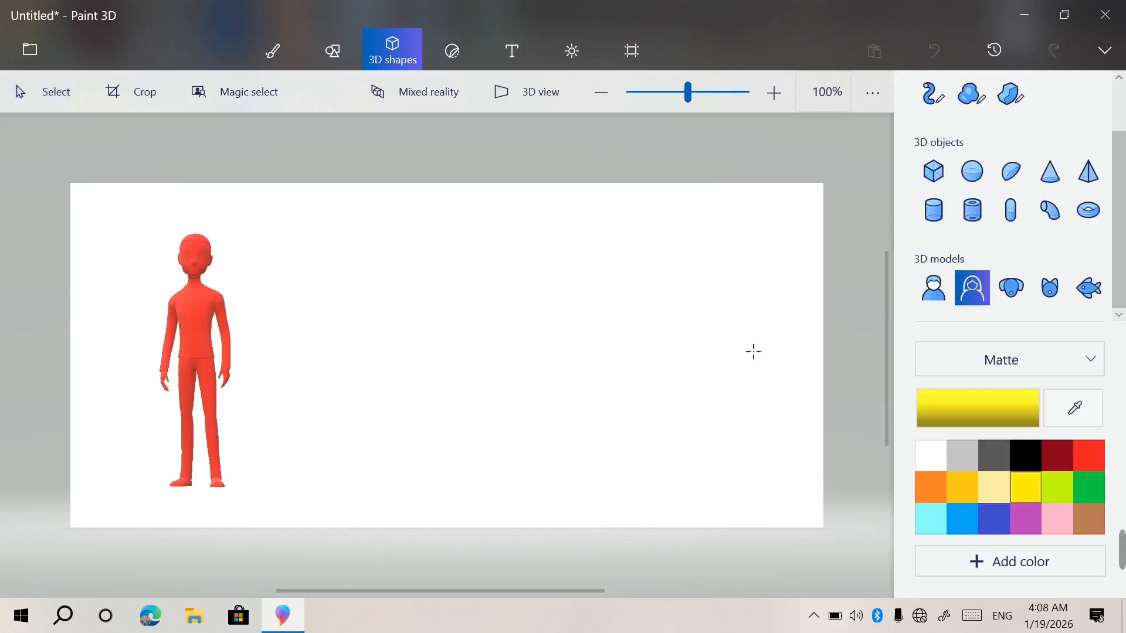
left_click(757, 440)
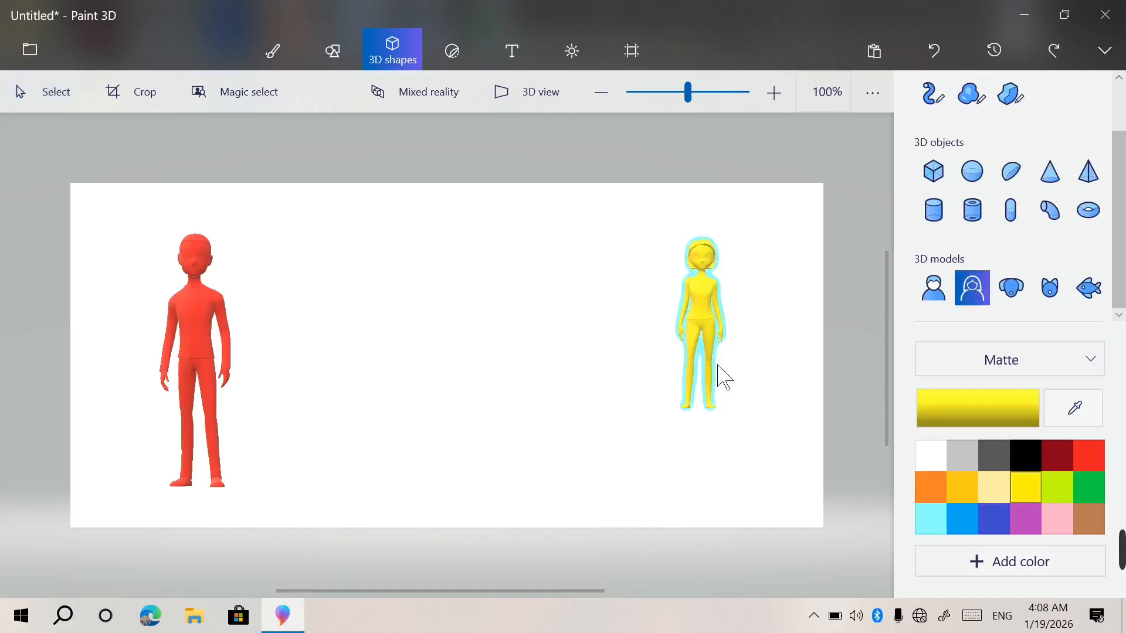
left_click(708, 341)
left_click_drag(694, 317, 727, 370)
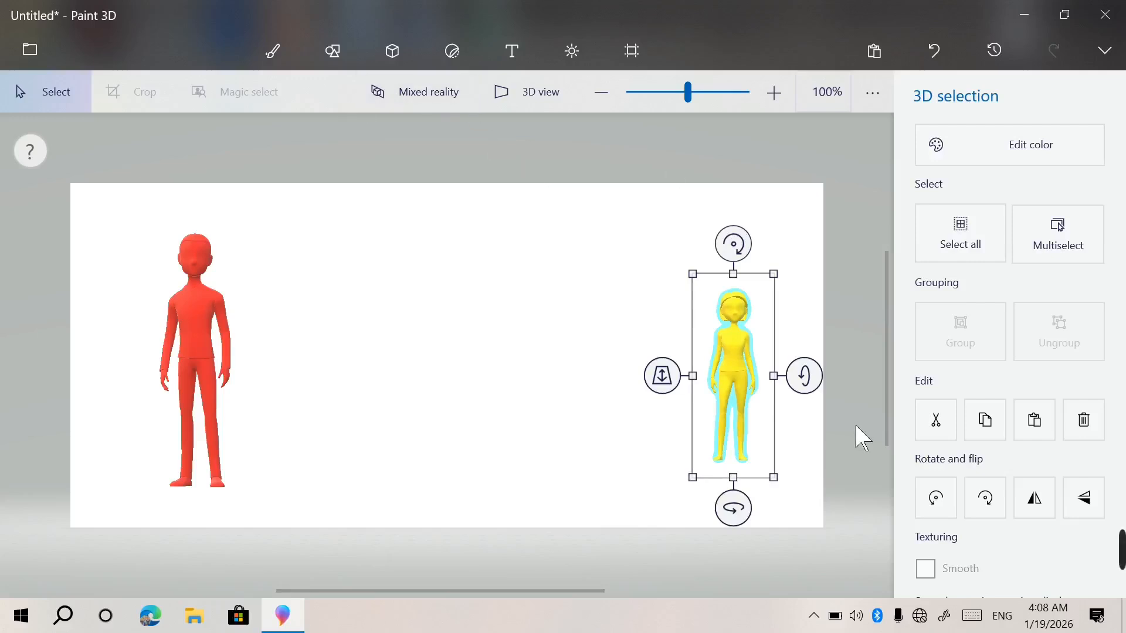
left_click(554, 285)
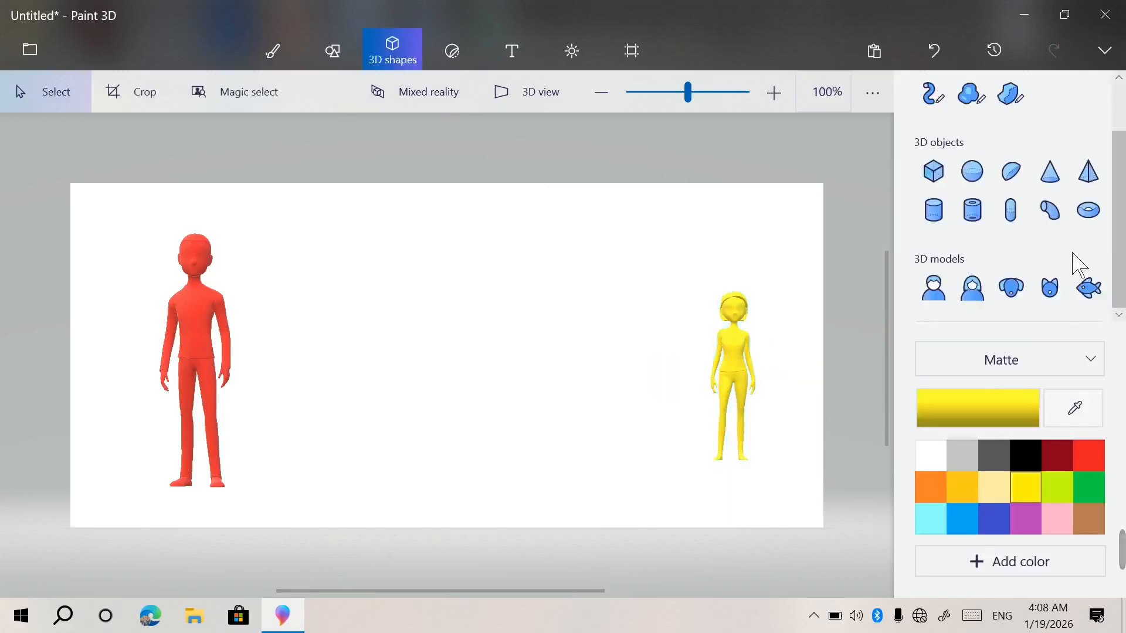
- Place an orange 3D dog model between the man and the woman
left_click(1009, 292)
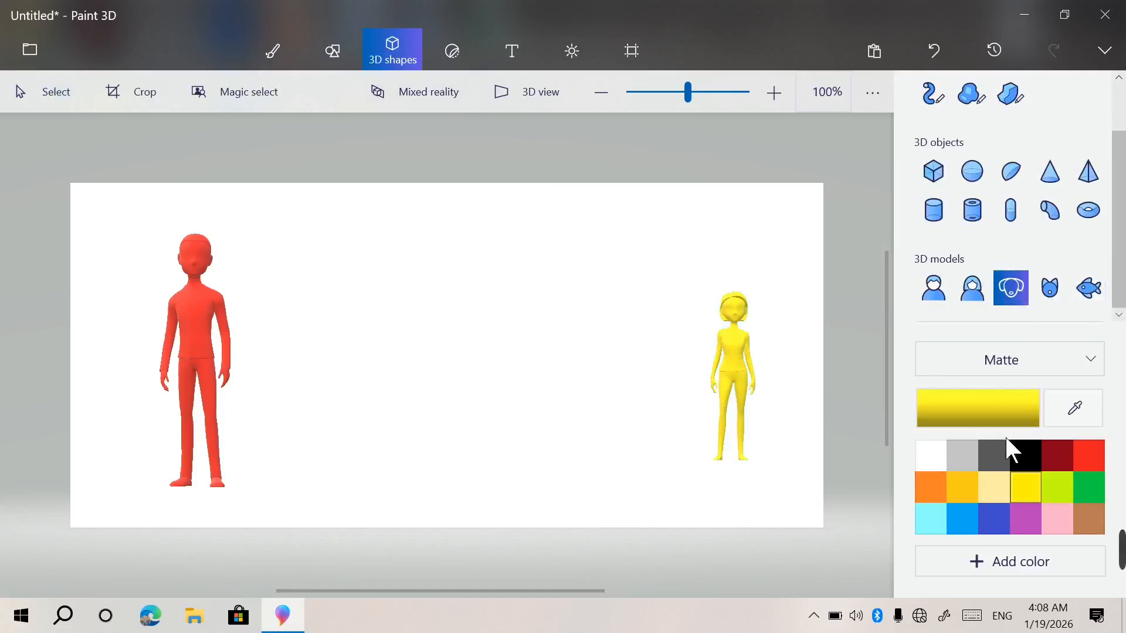
left_click(1031, 466)
left_click(1061, 462)
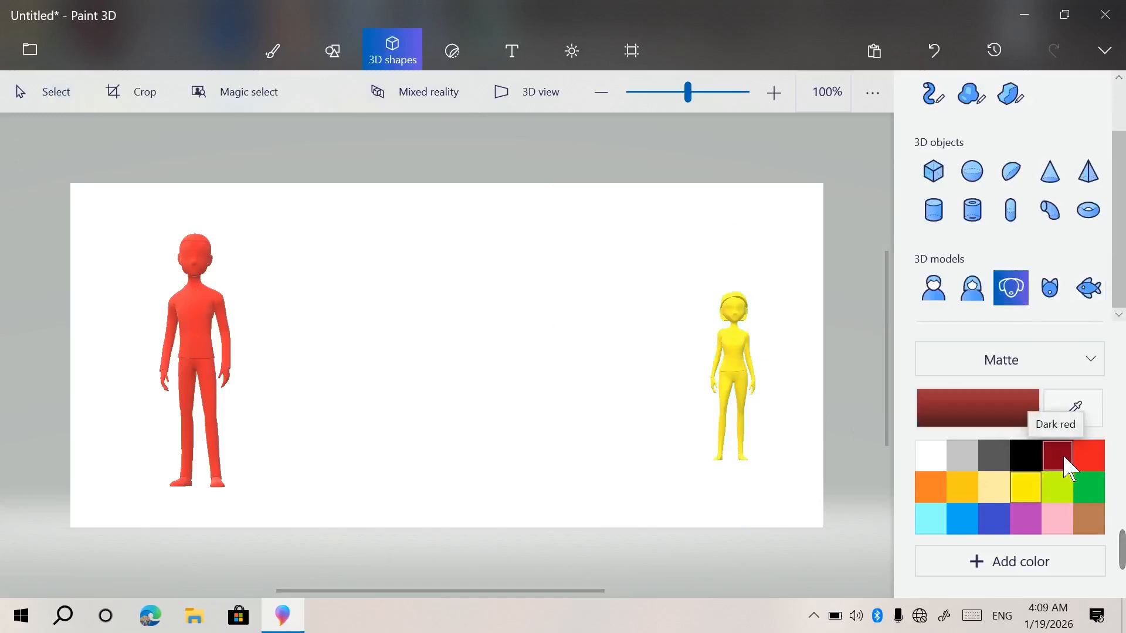
left_click(931, 492)
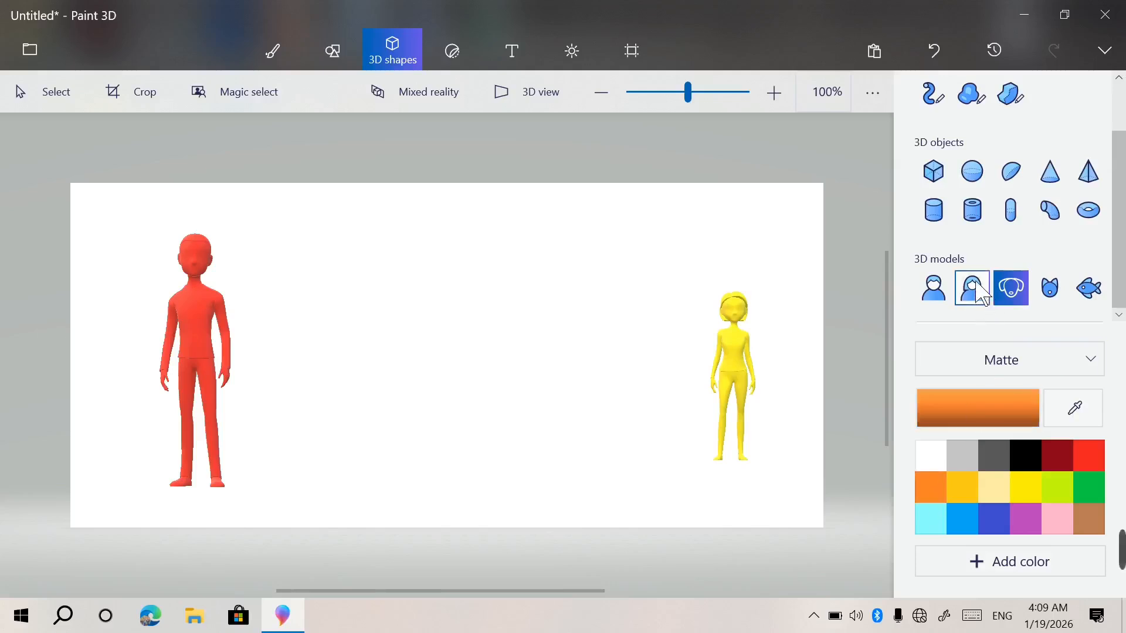
left_click(472, 369)
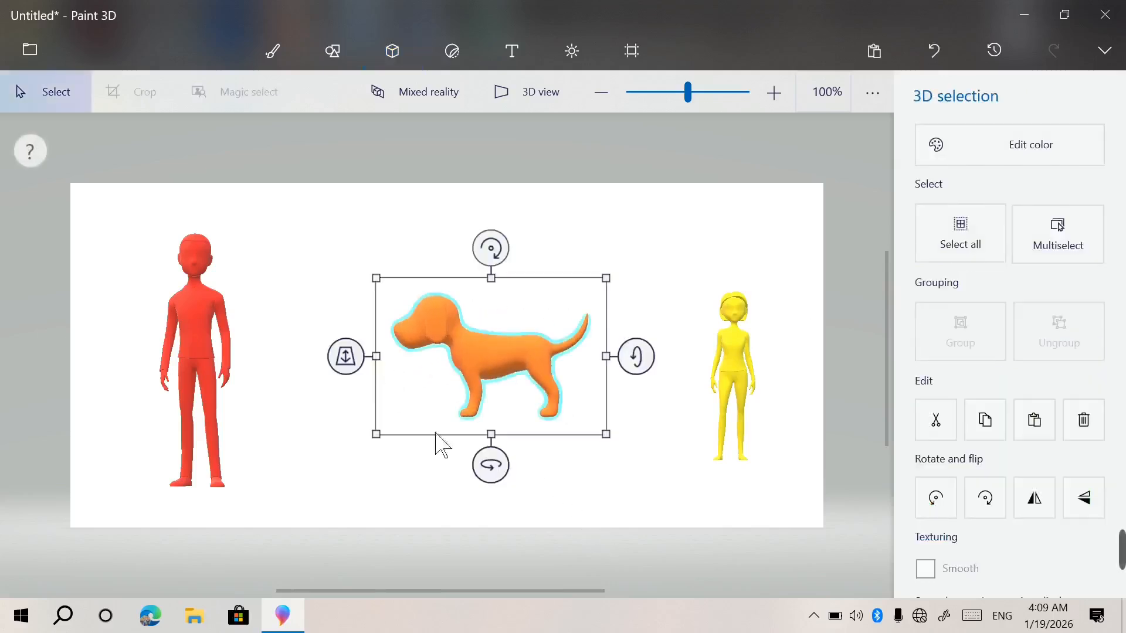
- Try the dog's depth and rotation handles and turn it about its vertical axis to face forward
left_click_drag(346, 356, 434, 338)
left_click_drag(358, 358, 349, 424)
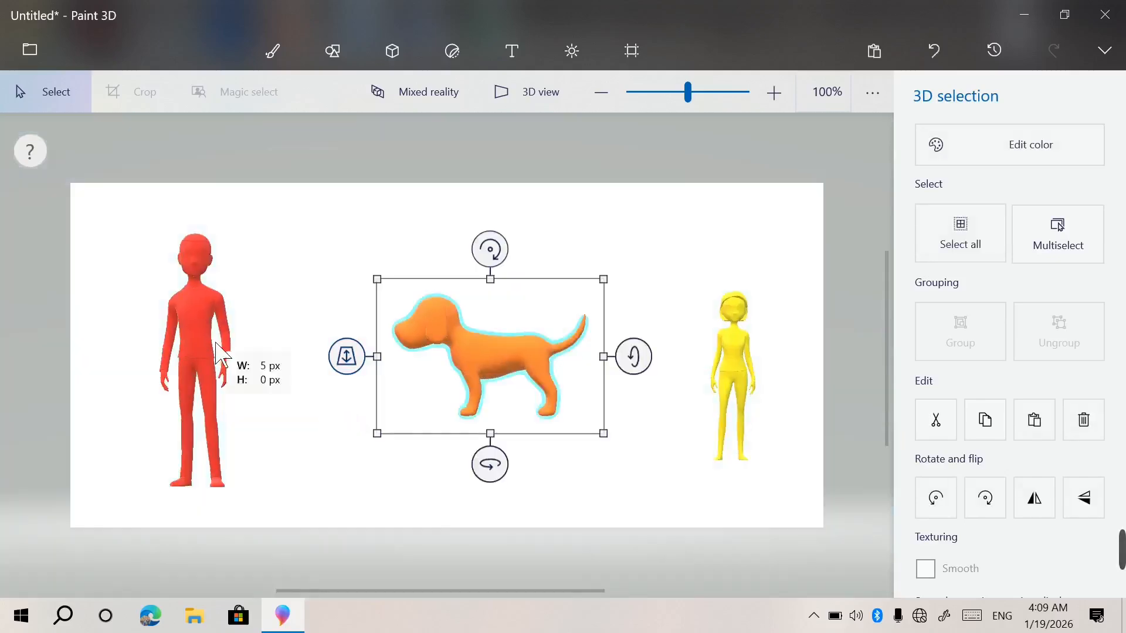
left_click(280, 352)
left_click(458, 354)
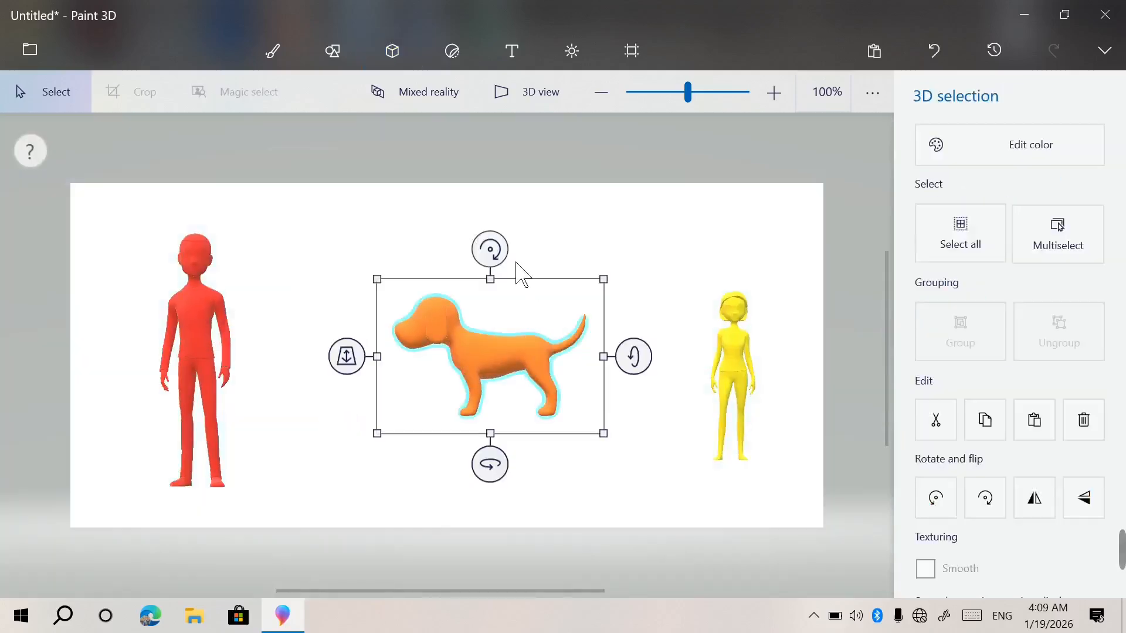
mouse_move(505, 264)
left_mouse_down()
mouse_move(394, 246)
mouse_move(583, 479)
mouse_move(547, 284)
mouse_move(490, 271)
mouse_move(486, 252)
left_mouse_up()
left_click_drag(645, 368, 486, 371)
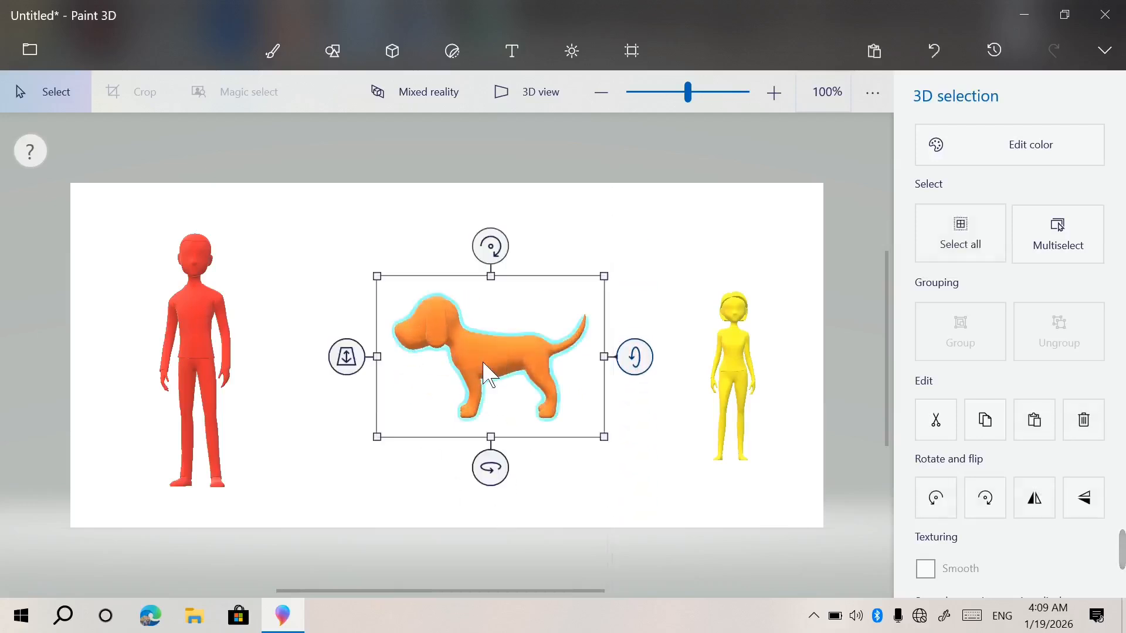
left_click_drag(514, 474, 614, 464)
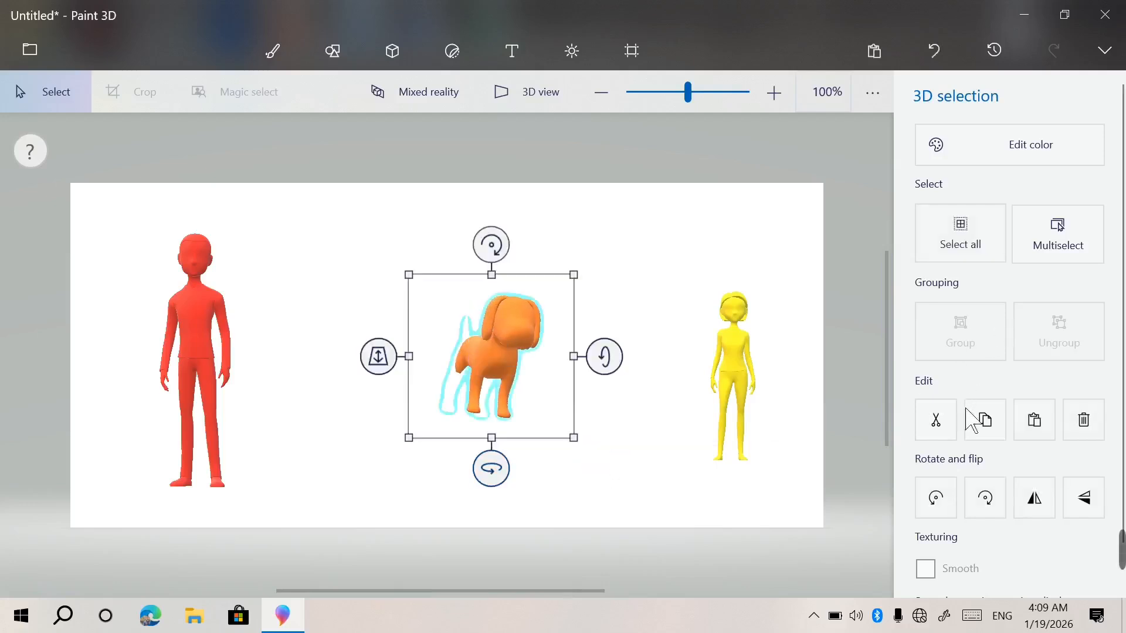
- Try quarter-turn rotations and horizontal and vertical flips on the dog, returning it to its upright pose
left_click(936, 498)
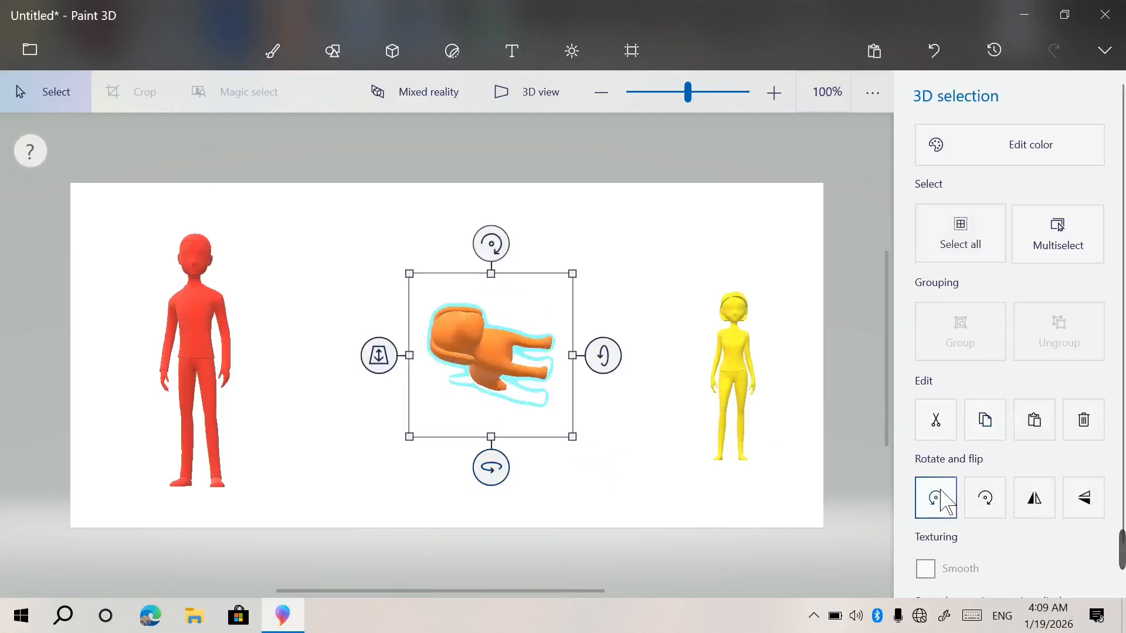
left_click(986, 497)
left_click(1036, 502)
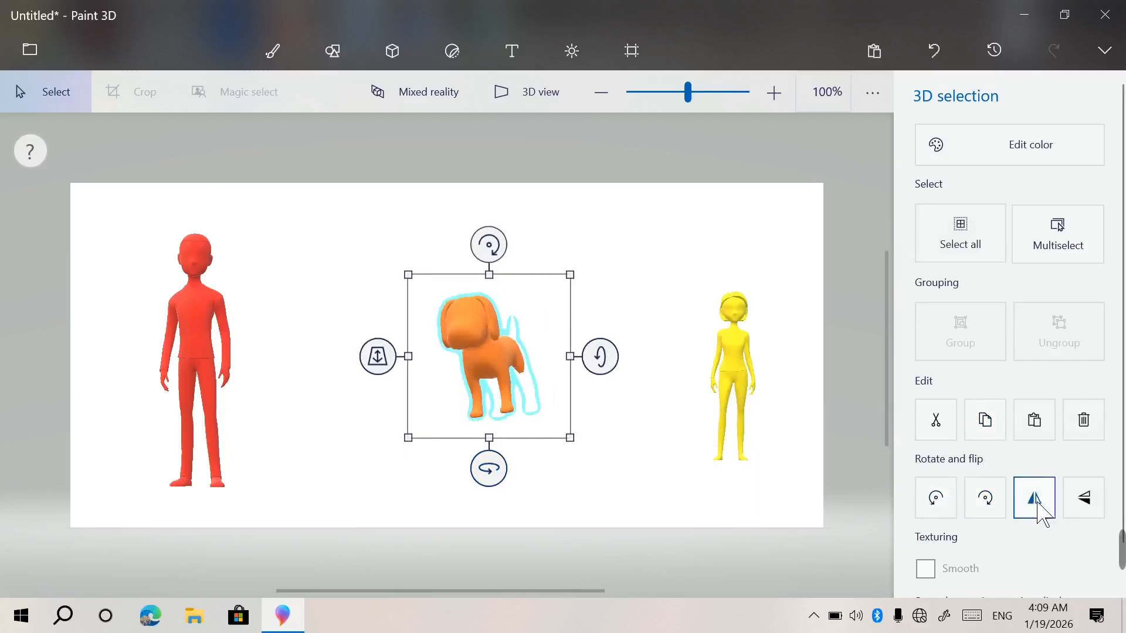
left_click(1085, 501)
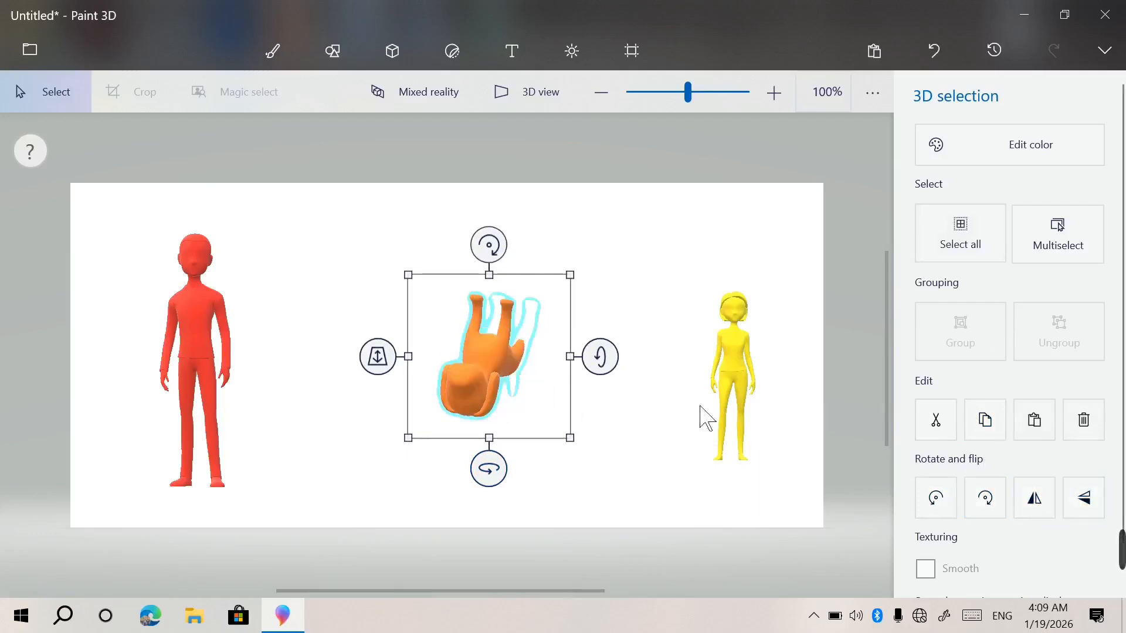
left_click(1035, 501)
left_click(936, 498)
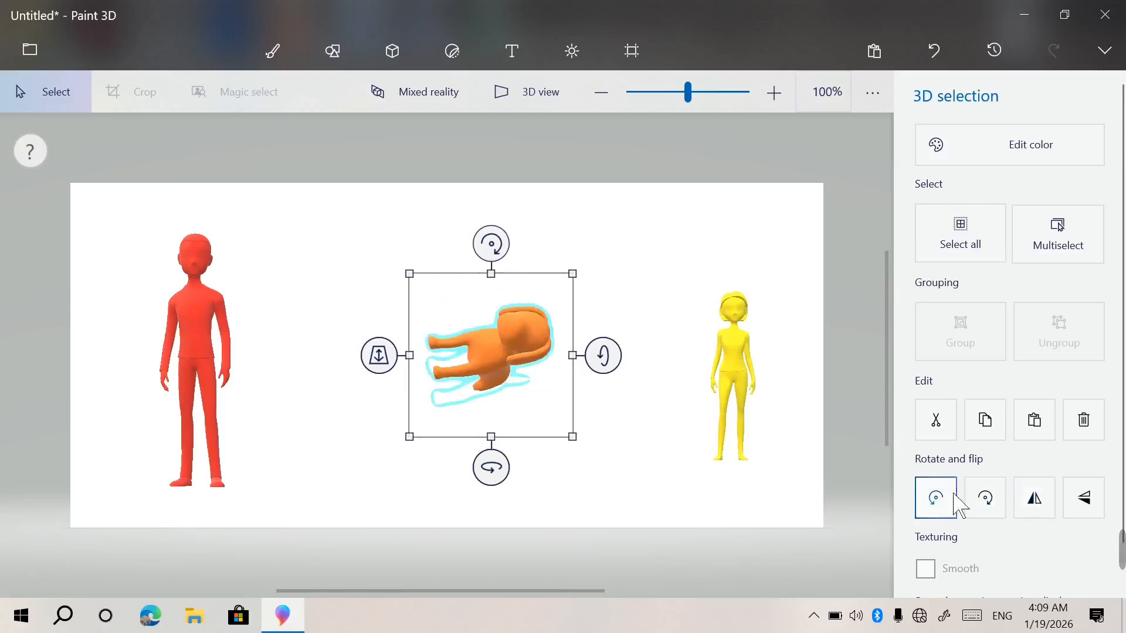
left_click(1084, 502)
left_click(1084, 502)
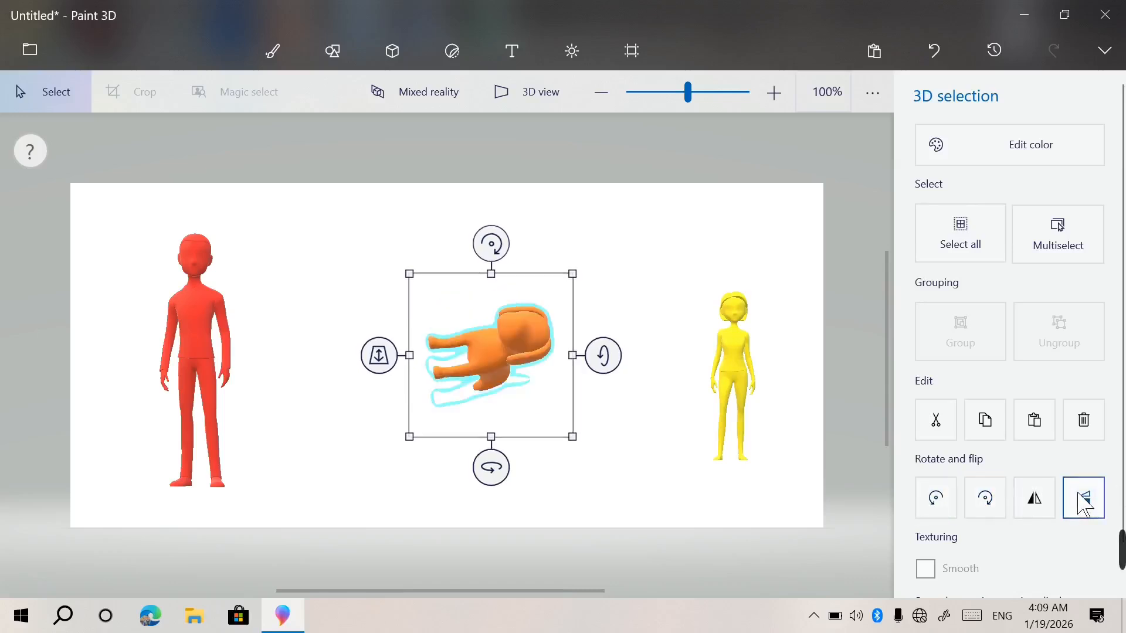
left_click(1036, 501)
left_click(991, 498)
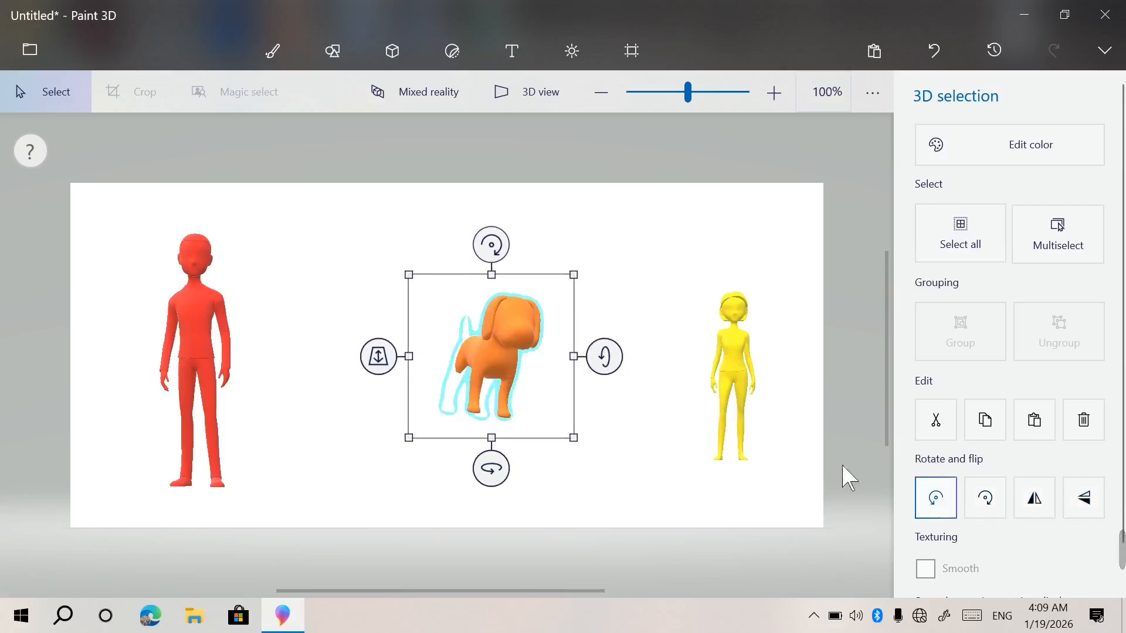
left_click(804, 447)
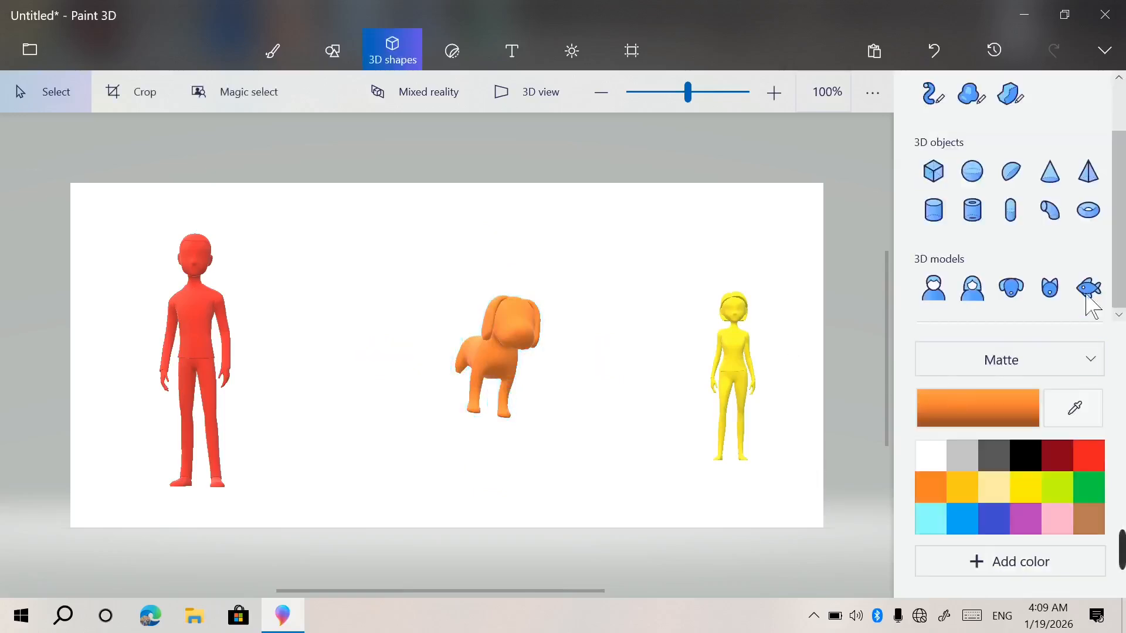
- Place an orange 3D fish model on the canvas and move it directly below the dog
scroll(1090, 305, "up", 1)
left_click(1090, 317)
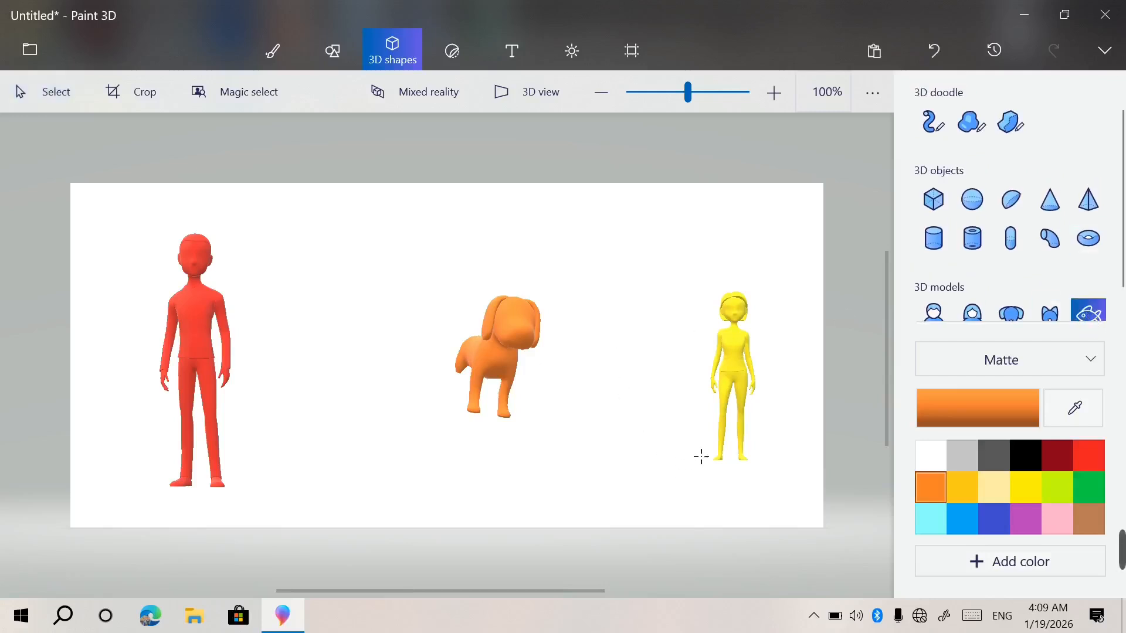
left_click(627, 399)
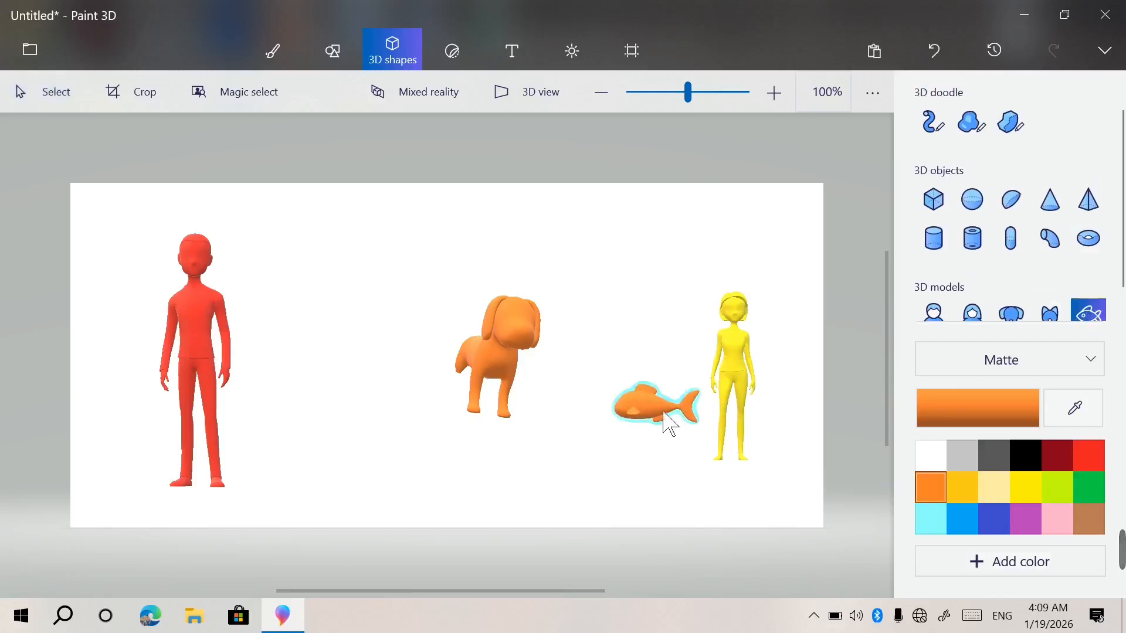
left_click_drag(659, 405, 486, 447)
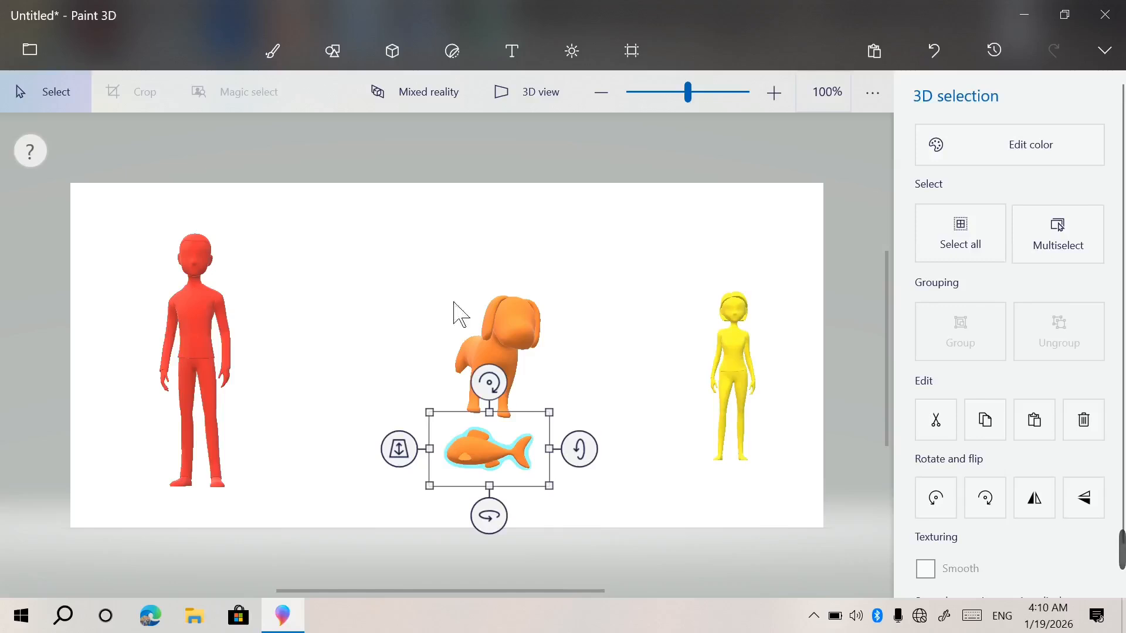
left_click(821, 234)
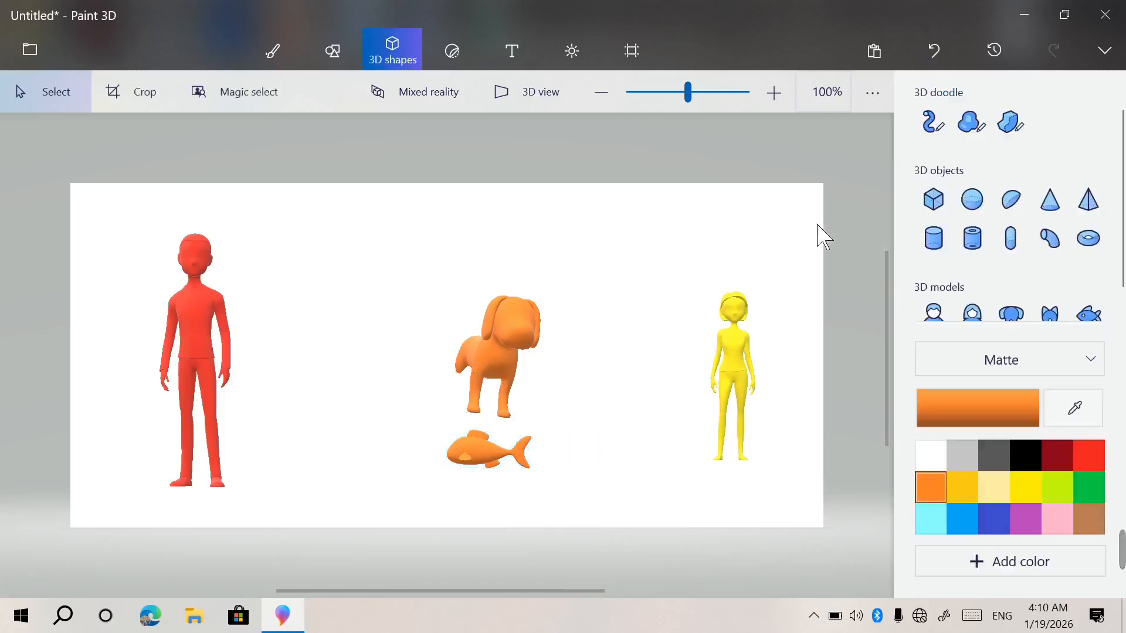
- Apply the sunglasses sticker over the red man's eyes
left_click(466, 53)
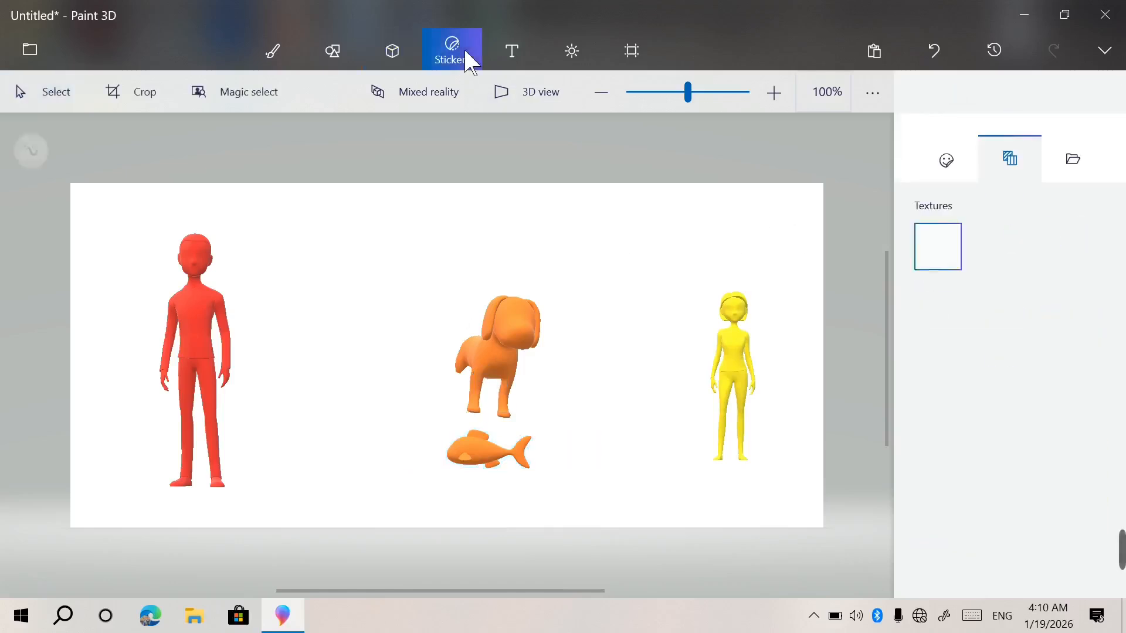
left_click(957, 180)
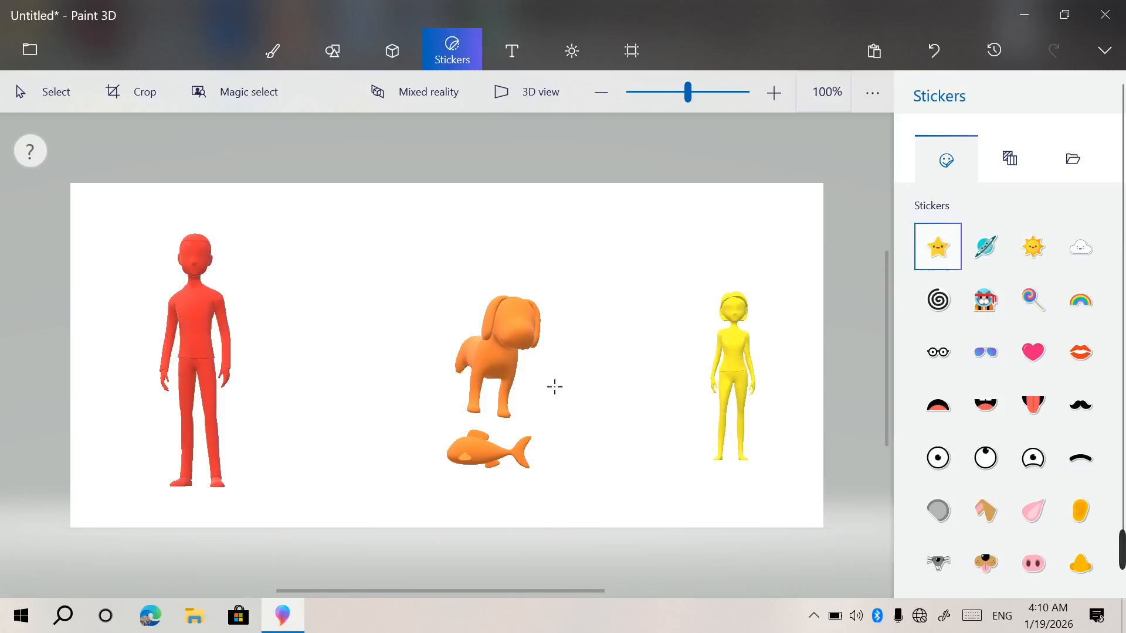
left_click(983, 363)
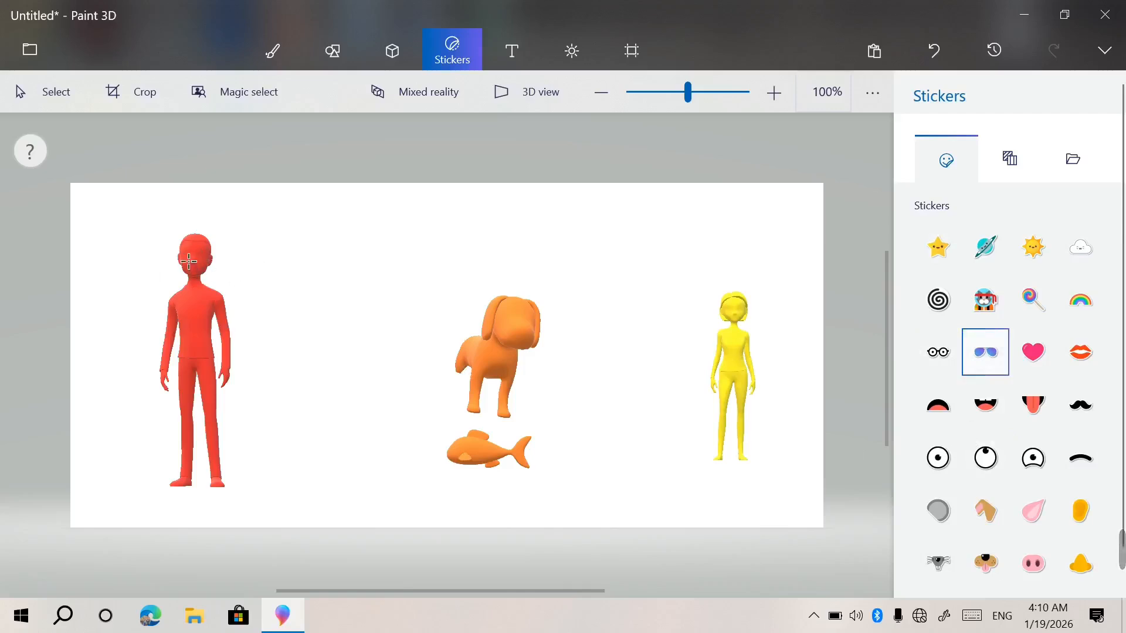
mouse_move(205, 265)
left_mouse_down()
mouse_move(218, 290)
mouse_move(228, 274)
mouse_move(210, 258)
left_mouse_up()
left_click(268, 298)
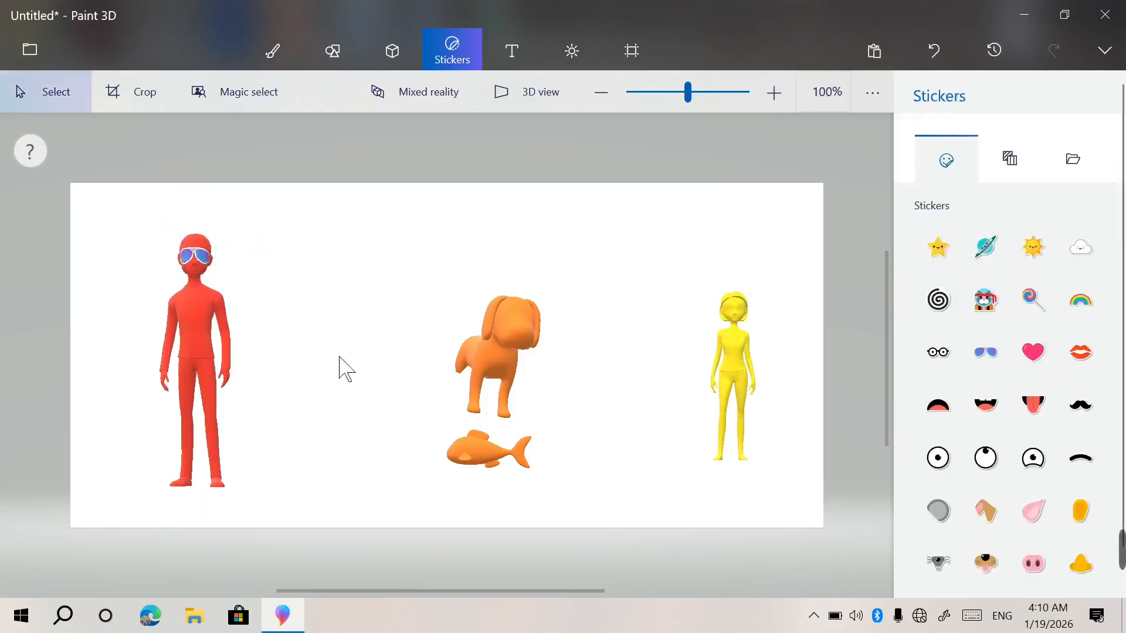
- Apply a large heart sticker centred on the red man's torso like a shirt
left_click(1044, 362)
left_click_drag(151, 276, 271, 394)
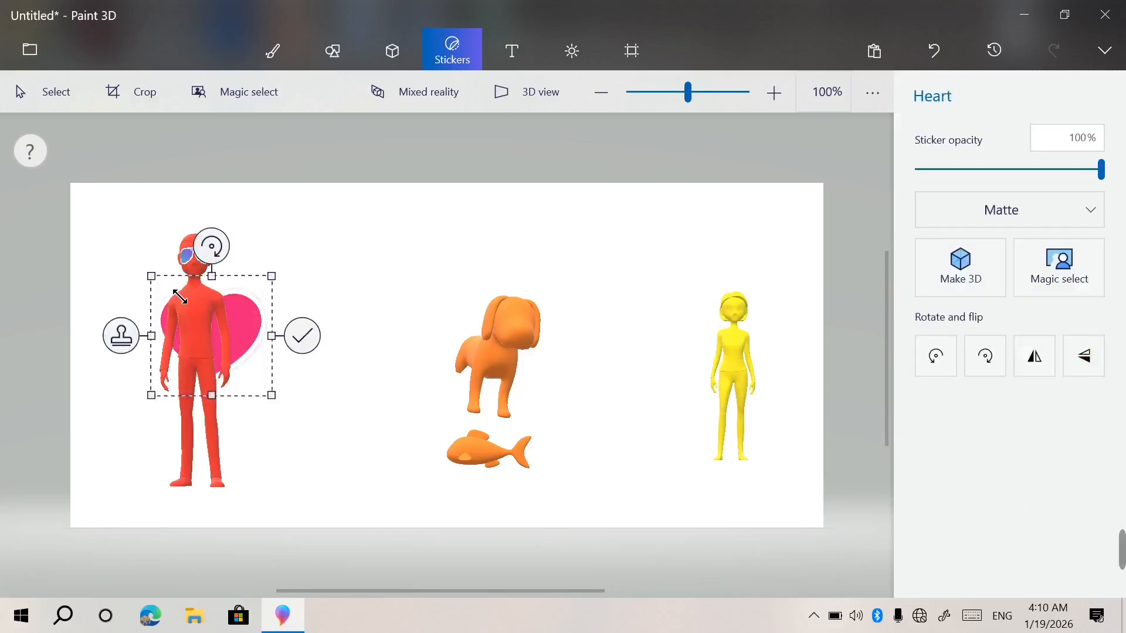
mouse_move(243, 353)
left_mouse_down()
mouse_move(227, 333)
mouse_move(225, 342)
left_mouse_up()
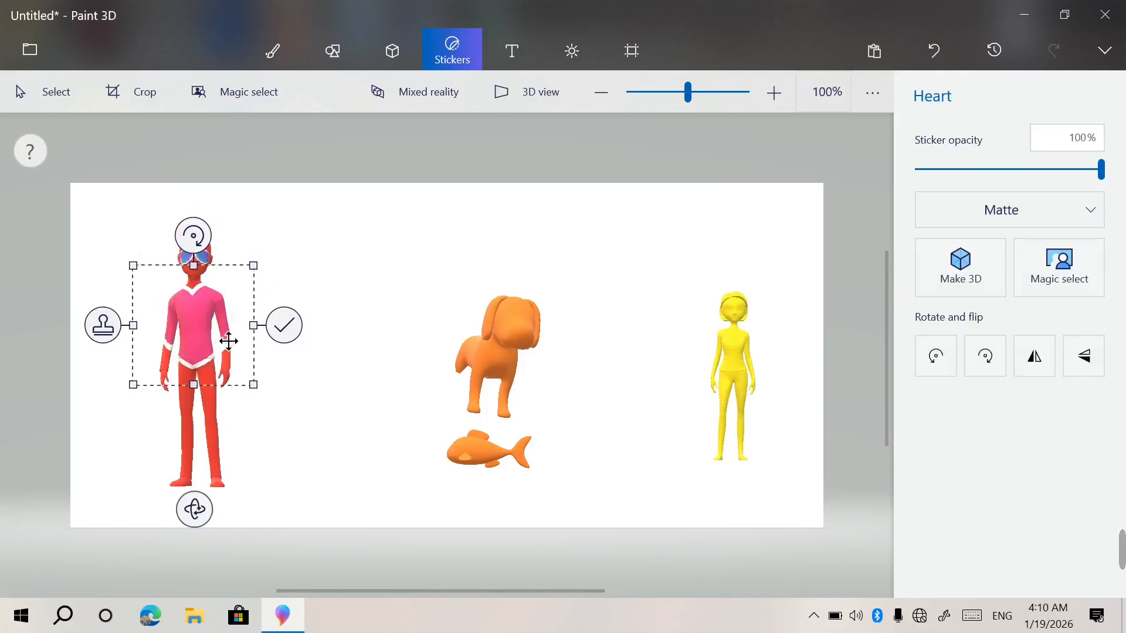
left_click(374, 283)
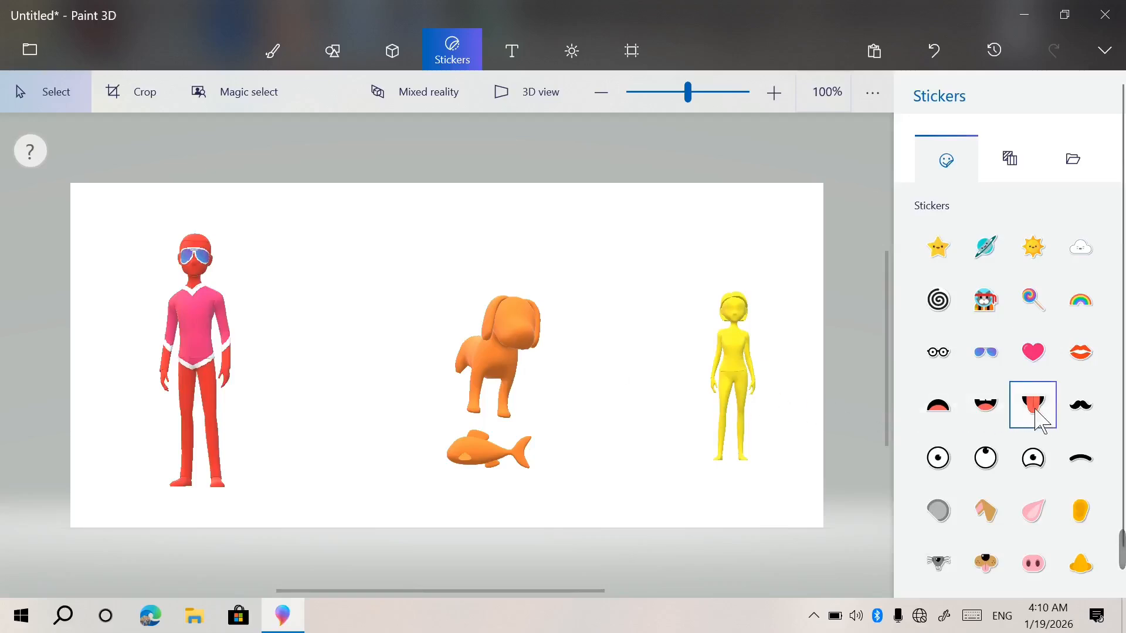
- Apply the moustache sticker on the red man's face just below the sunglasses
left_click(1081, 407)
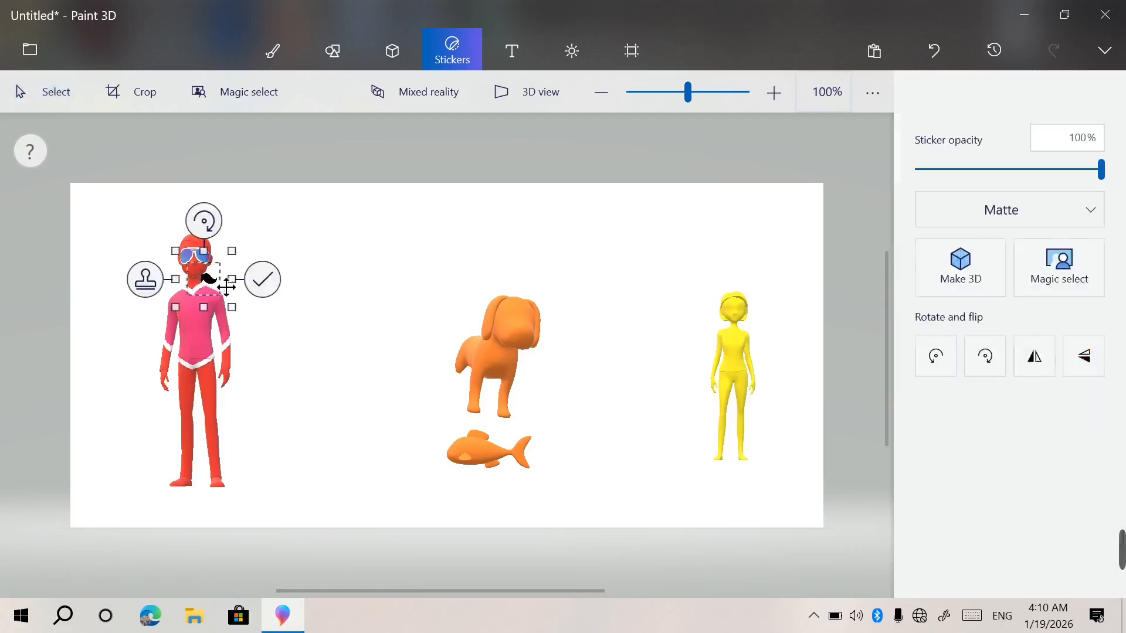
left_click_drag(214, 288, 203, 274)
left_click(292, 335)
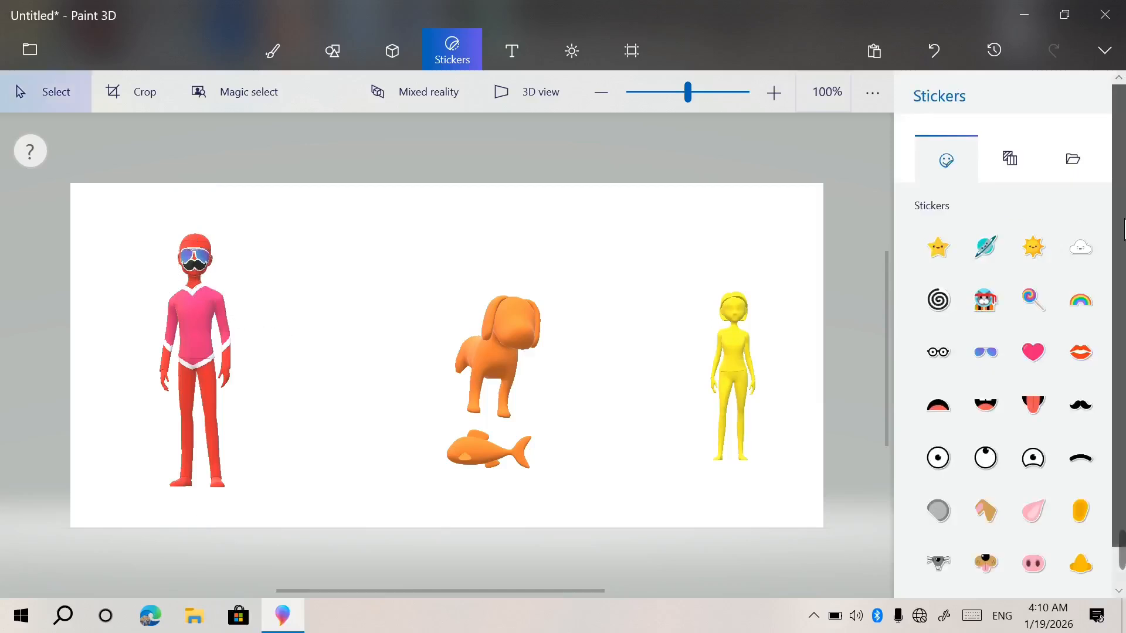
scroll(1124, 389, "down", 1)
scroll(1120, 389, "up", 1)
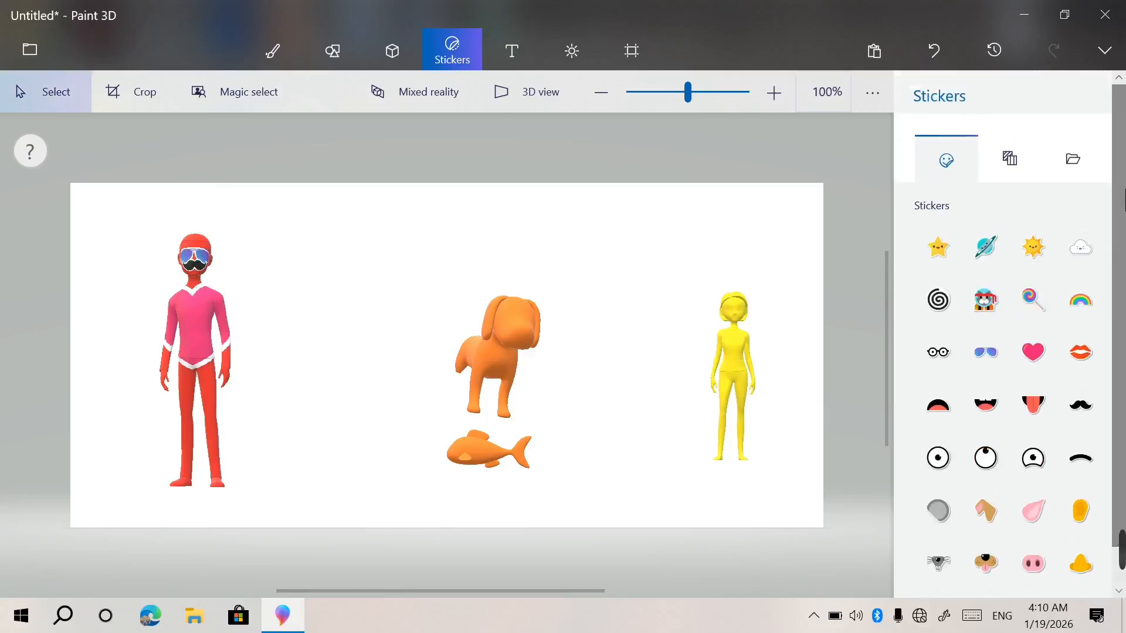
- Select the orange dog and move it down so that it stands directly on top of the fish
left_click_drag(505, 339, 506, 340)
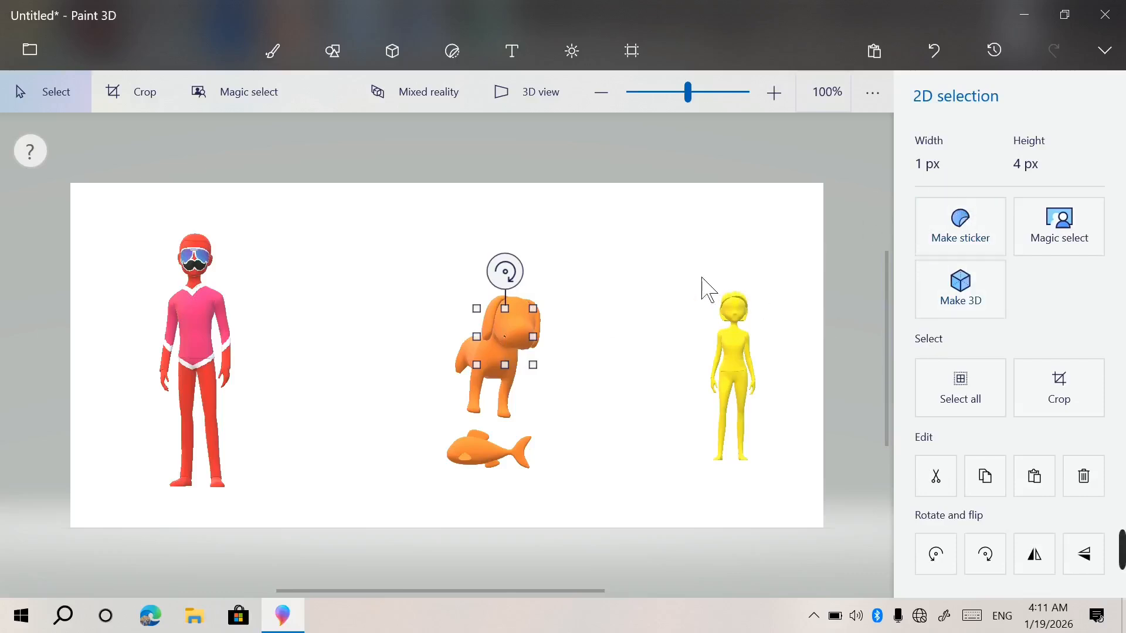
left_click_drag(496, 407, 490, 407)
mouse_move(507, 367)
left_mouse_down()
mouse_move(581, 331)
mouse_move(510, 368)
left_mouse_up()
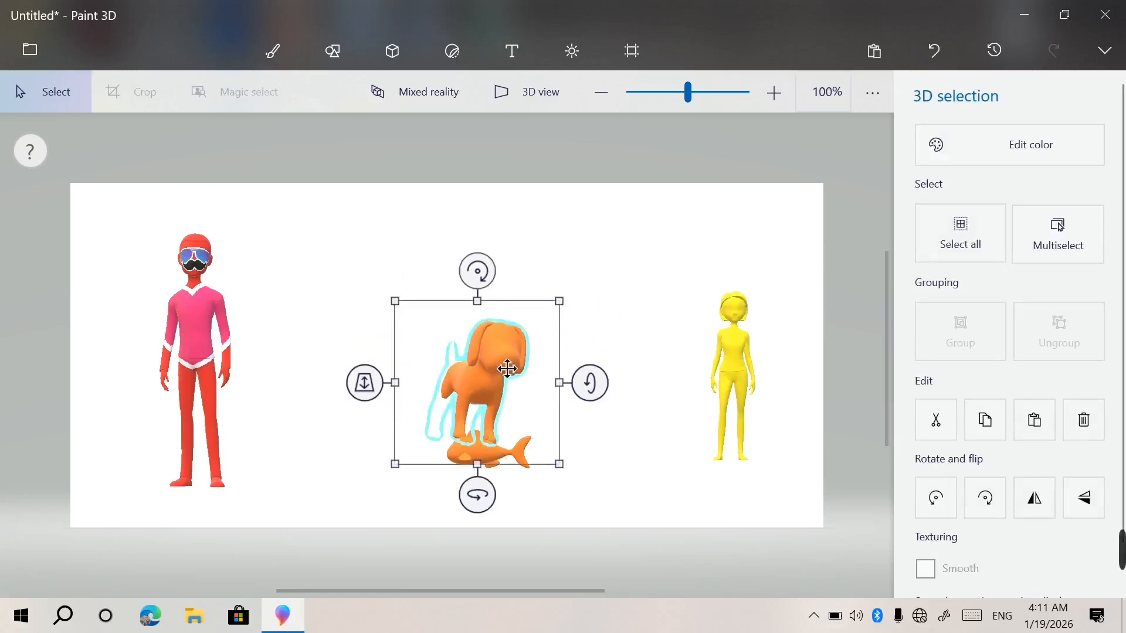
- Look through the sticker textures and the option for adding custom stickers
left_click(475, 56)
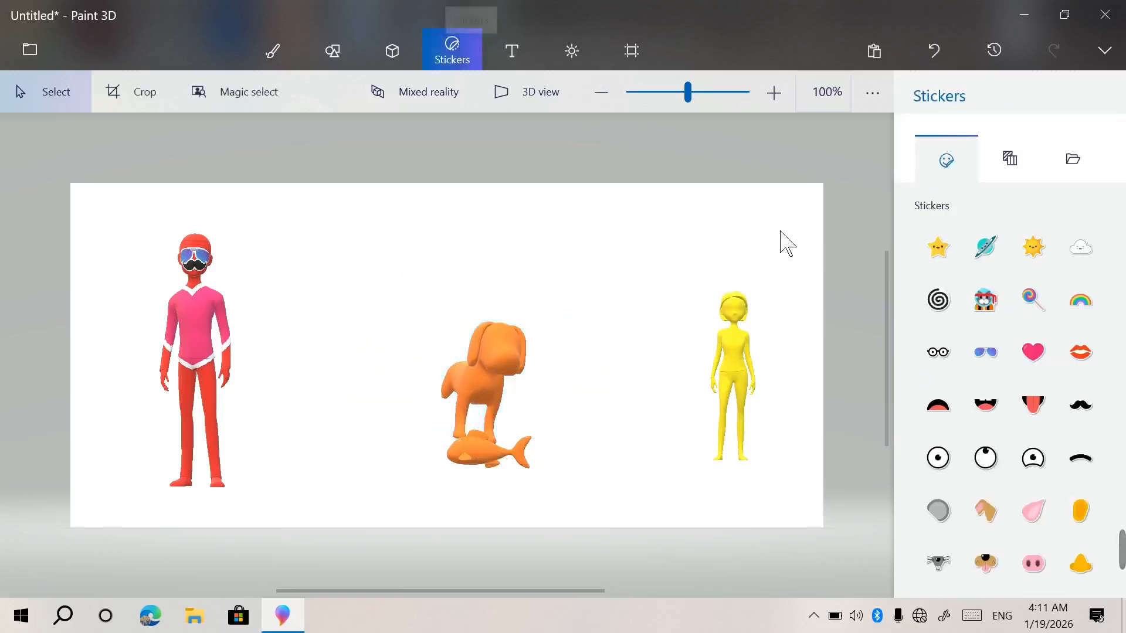
left_click(1019, 165)
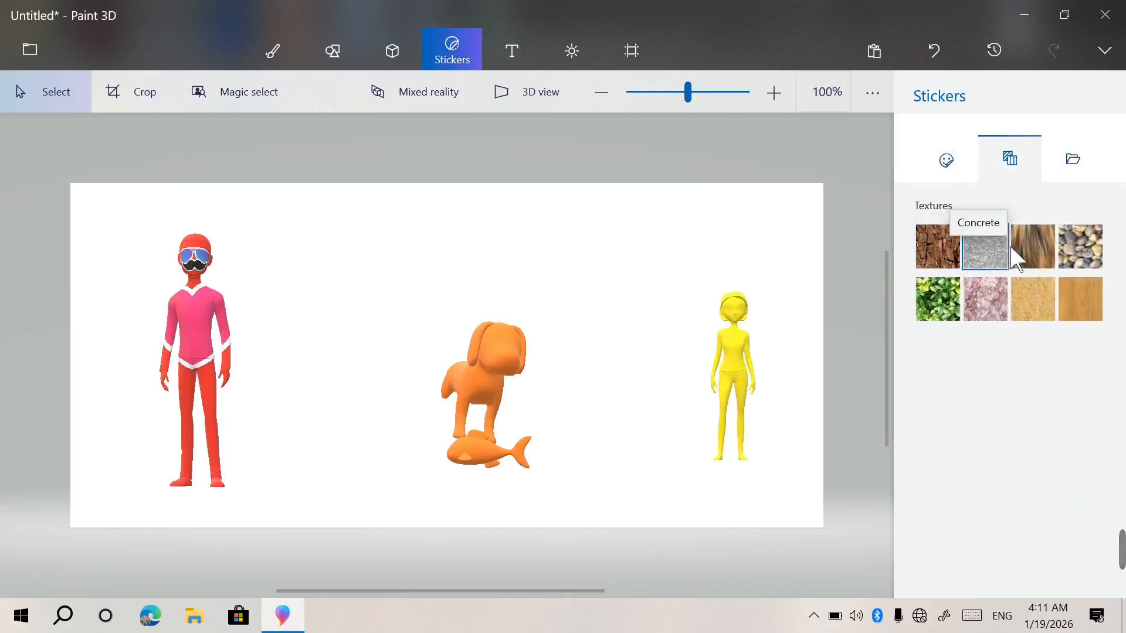
left_click(1032, 250)
left_click(1073, 171)
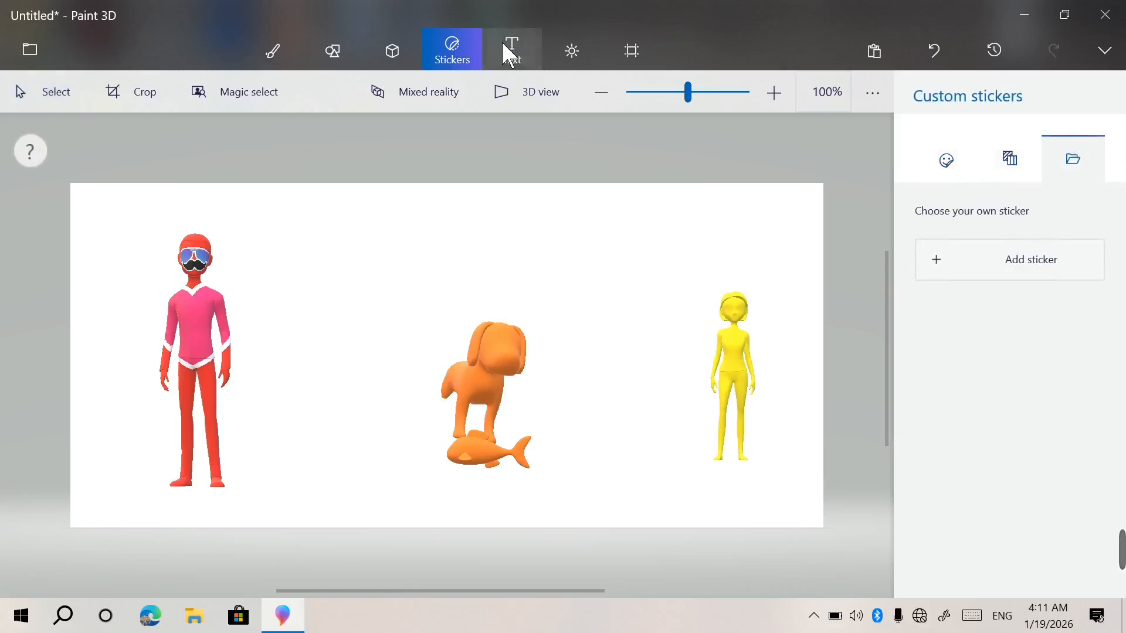
- Add 2D text reading "this aisjhask" on the canvas above the dog
left_click(503, 43)
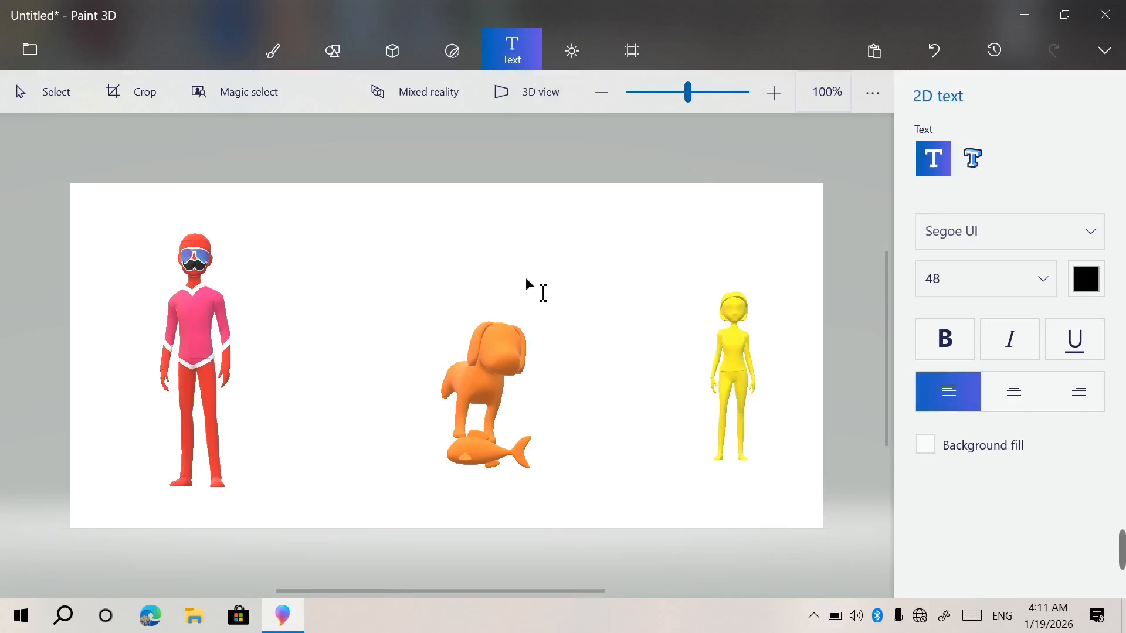
left_click(465, 215)
type("thi")
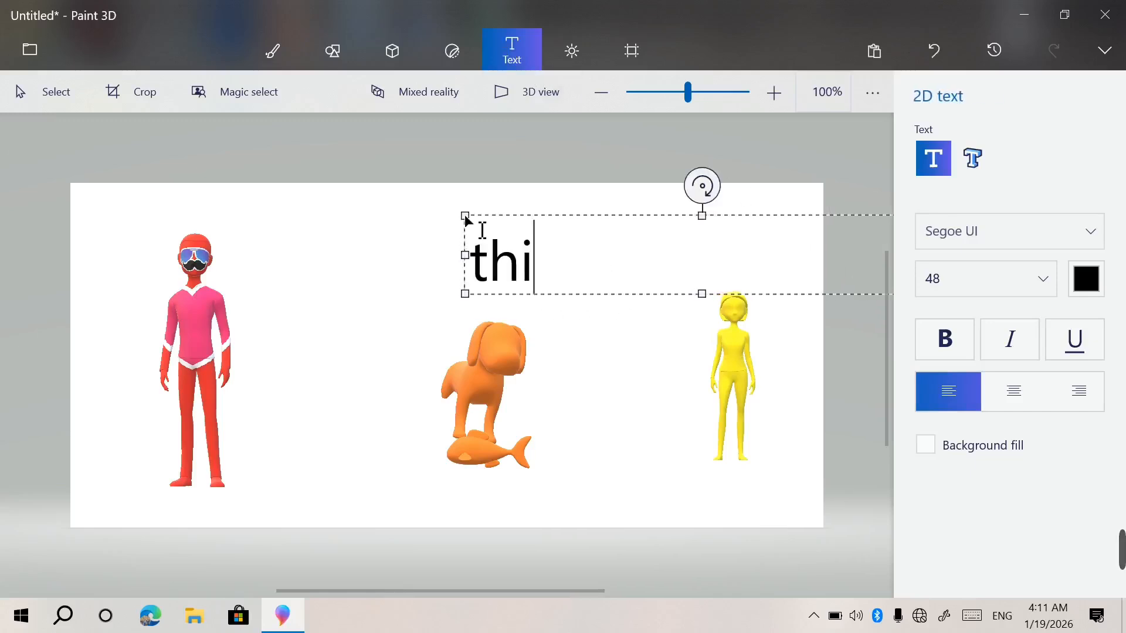
type("s aisjhask")
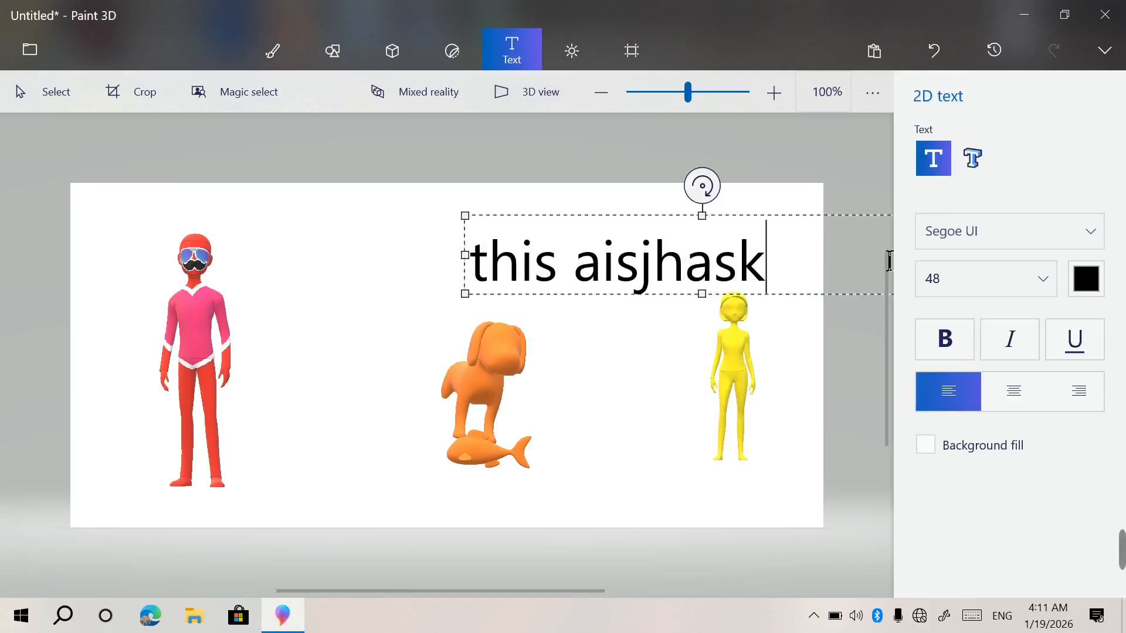
- Select the whole text line above the dog and set its font size to 24
left_click(1048, 277)
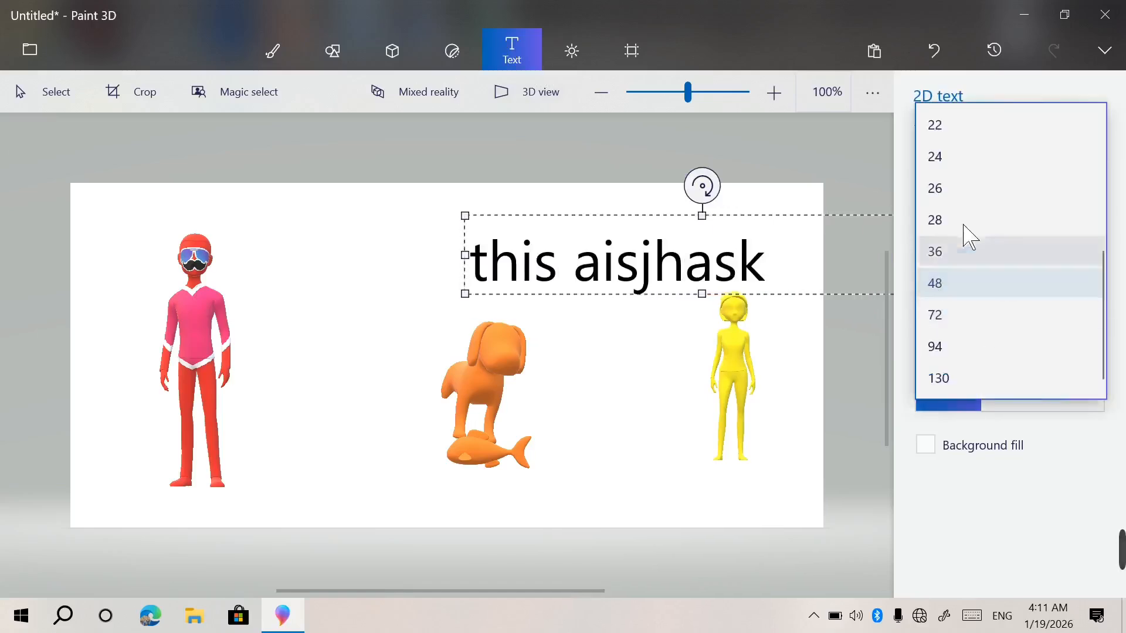
left_click(957, 168)
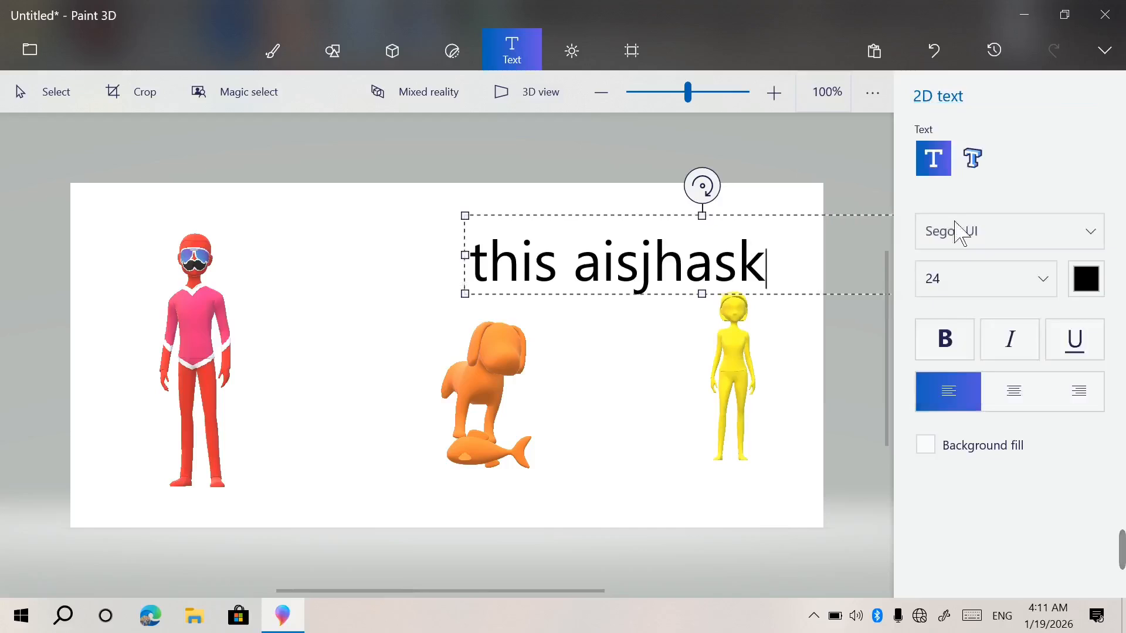
left_click(951, 340)
left_click_drag(829, 296, 462, 292)
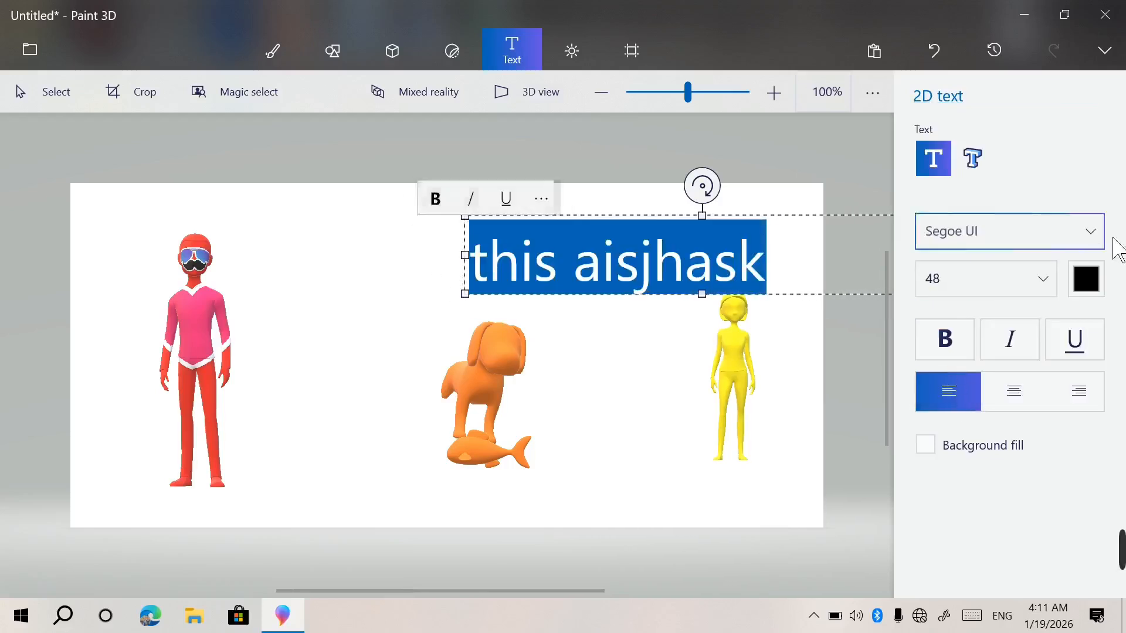
left_click(1035, 284)
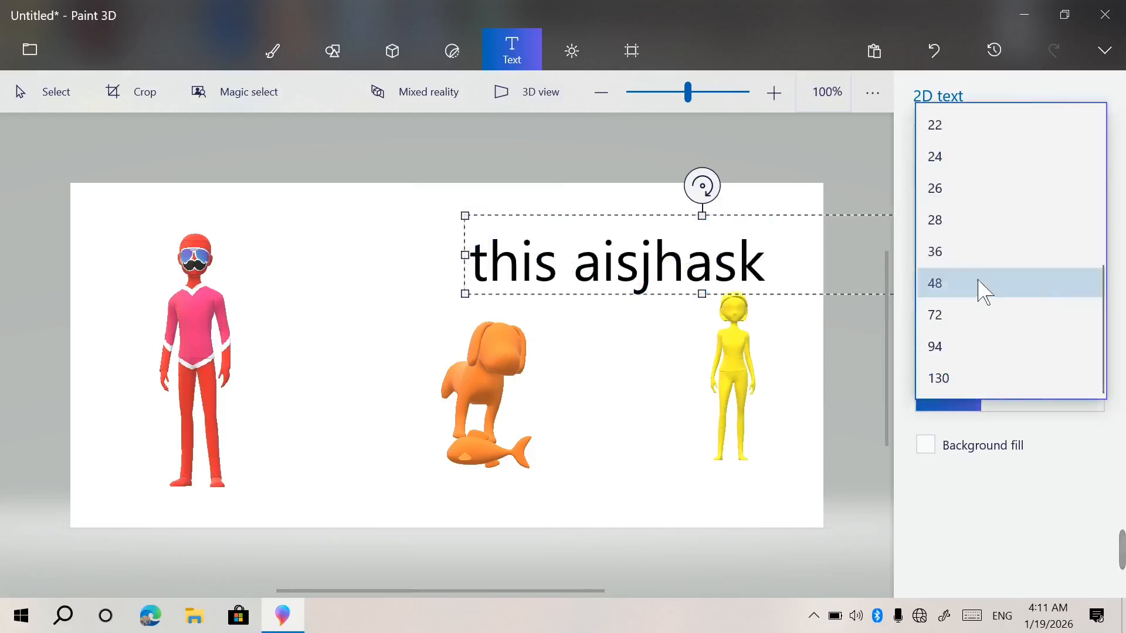
left_click(962, 171)
- Try bold, italic and underline on the selected text, switching each one off again
left_click(951, 355)
left_click(962, 351)
left_click(1011, 354)
left_click(1013, 356)
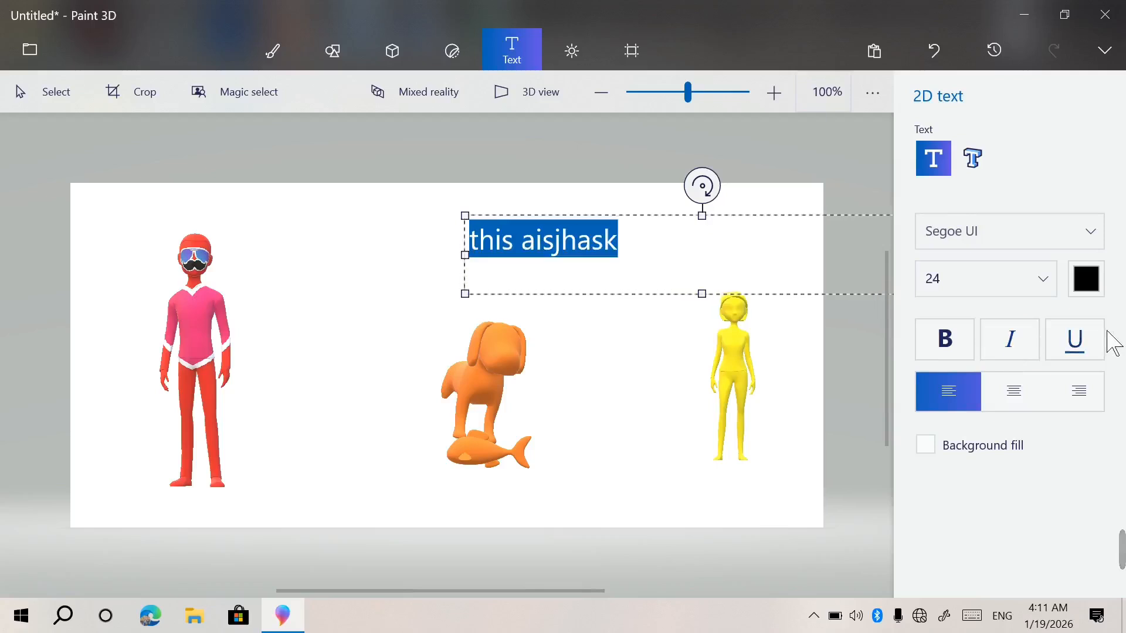
left_click(1095, 350)
left_click(1092, 349)
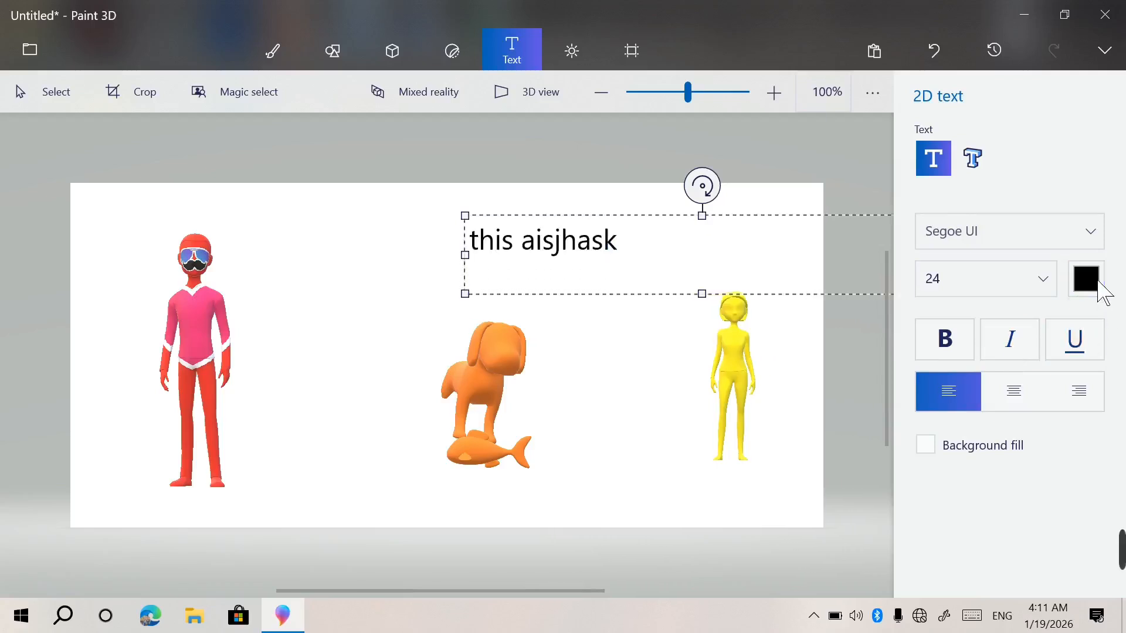
- Colour the text red, try centre and right alignment, and return it to left alignment
left_click(1086, 279)
left_click(1060, 345)
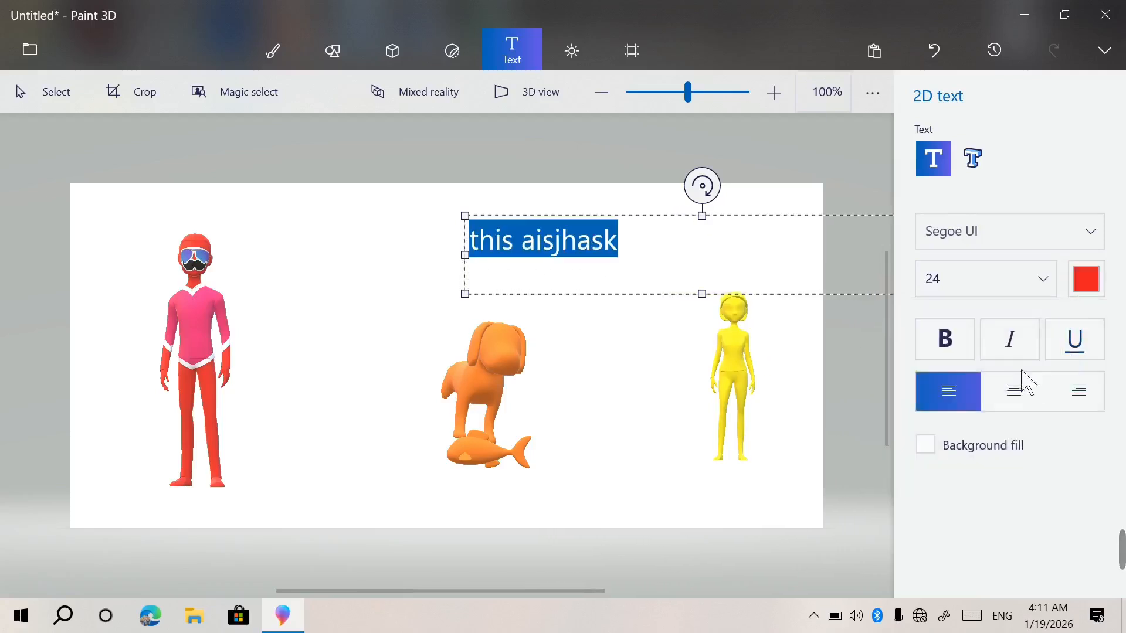
left_click(1021, 401)
left_click(1080, 401)
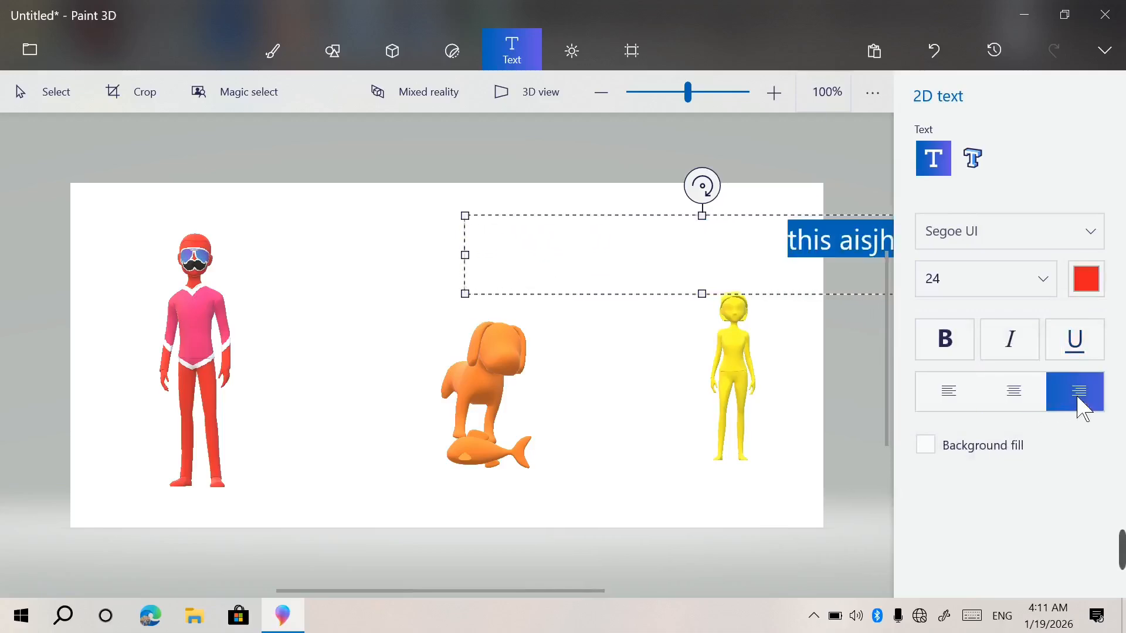
left_click(953, 399)
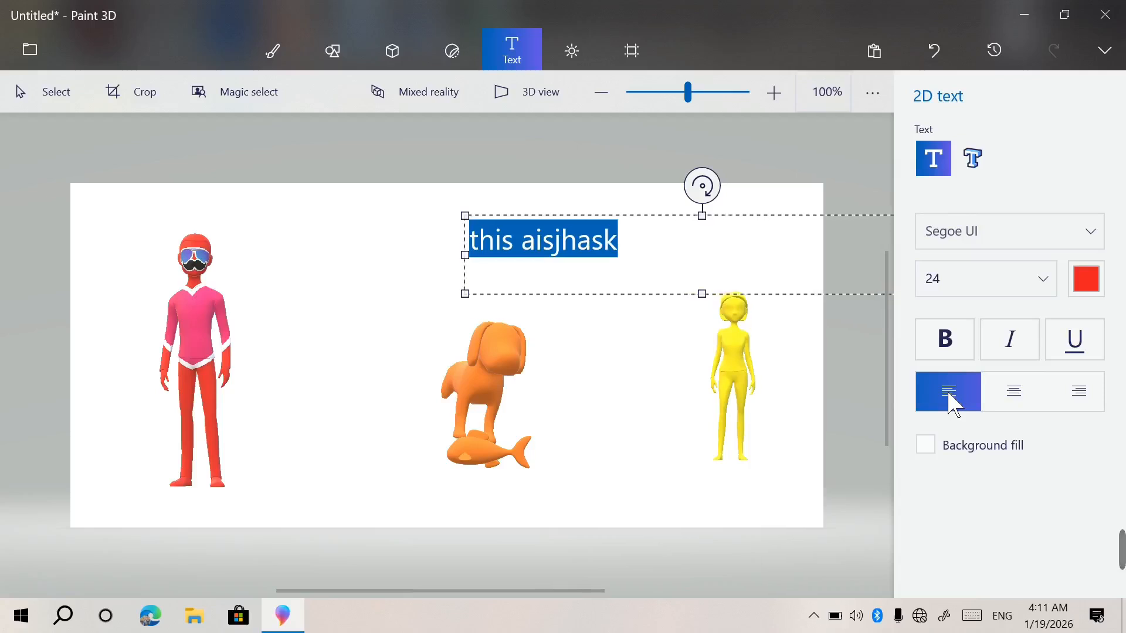
- Give the text box a golden yellow background fill and move it between the two human figures, above the dog
left_click(927, 446)
left_click_drag(832, 230, 580, 216)
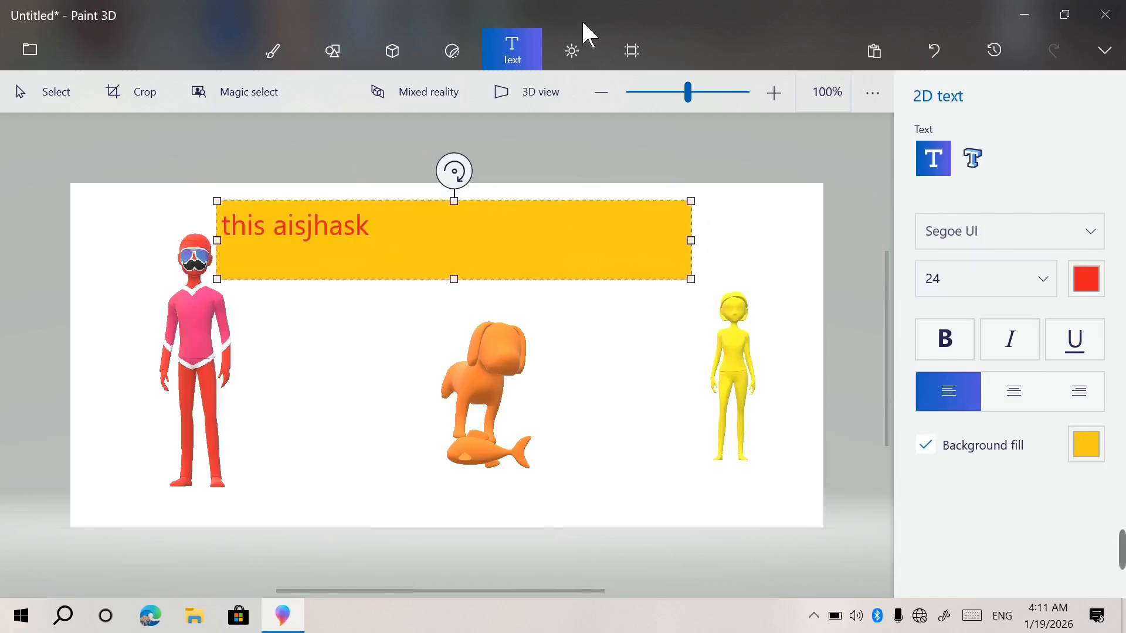
- Apply the Honey filter to the scene and display the canvas settings
left_click(578, 50)
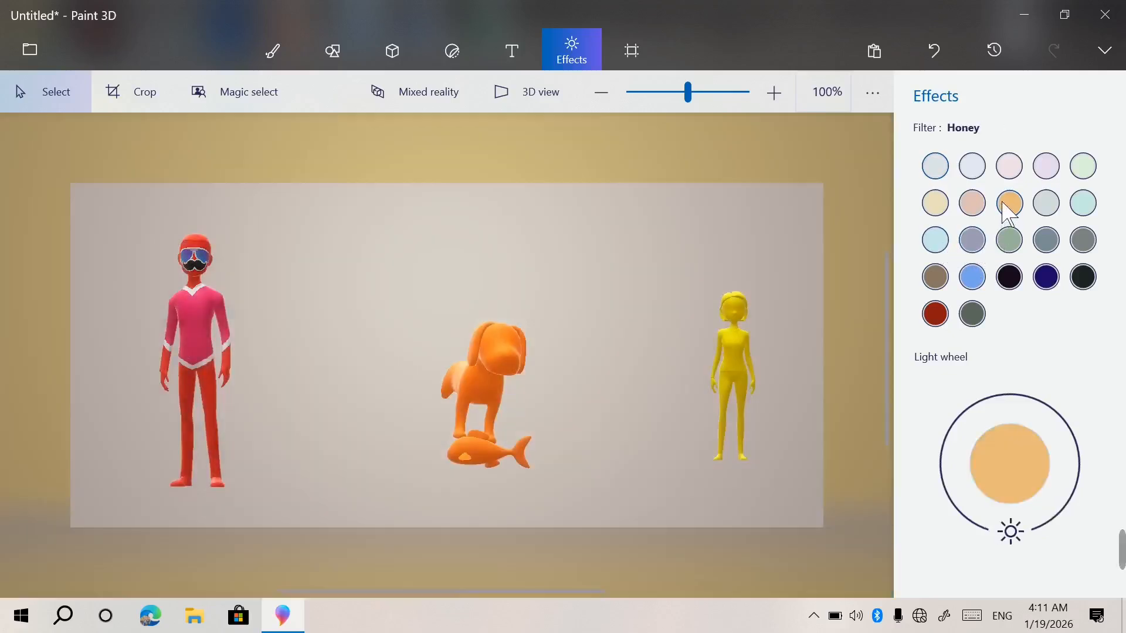
left_click(633, 53)
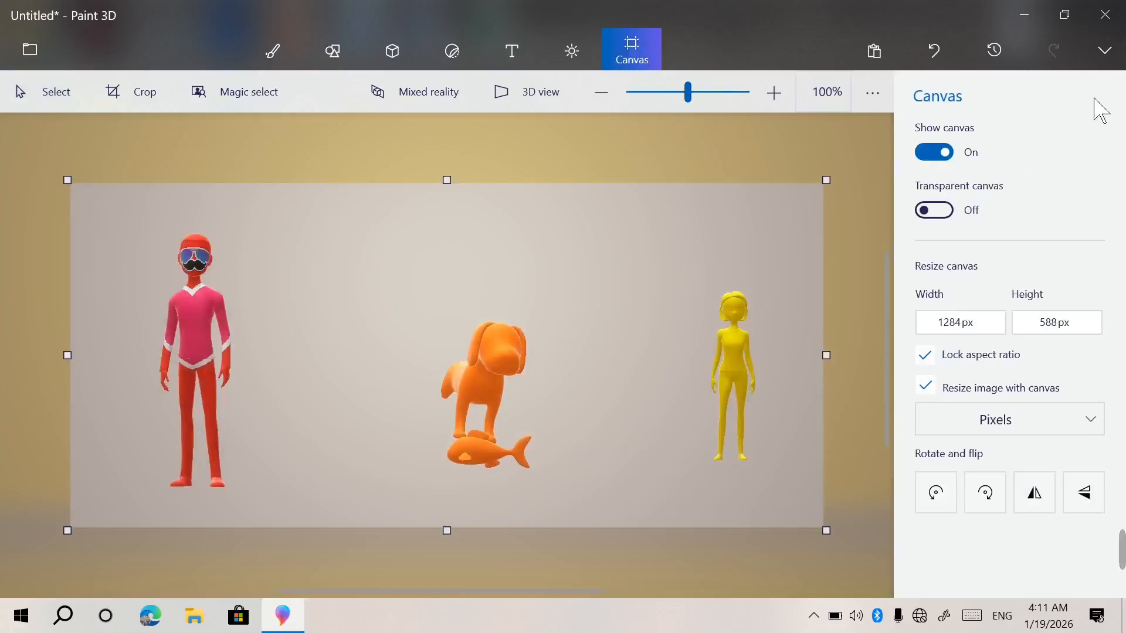
- Start saving a copy of the scene as a video and change the file type to PNG (image)
left_click(23, 62)
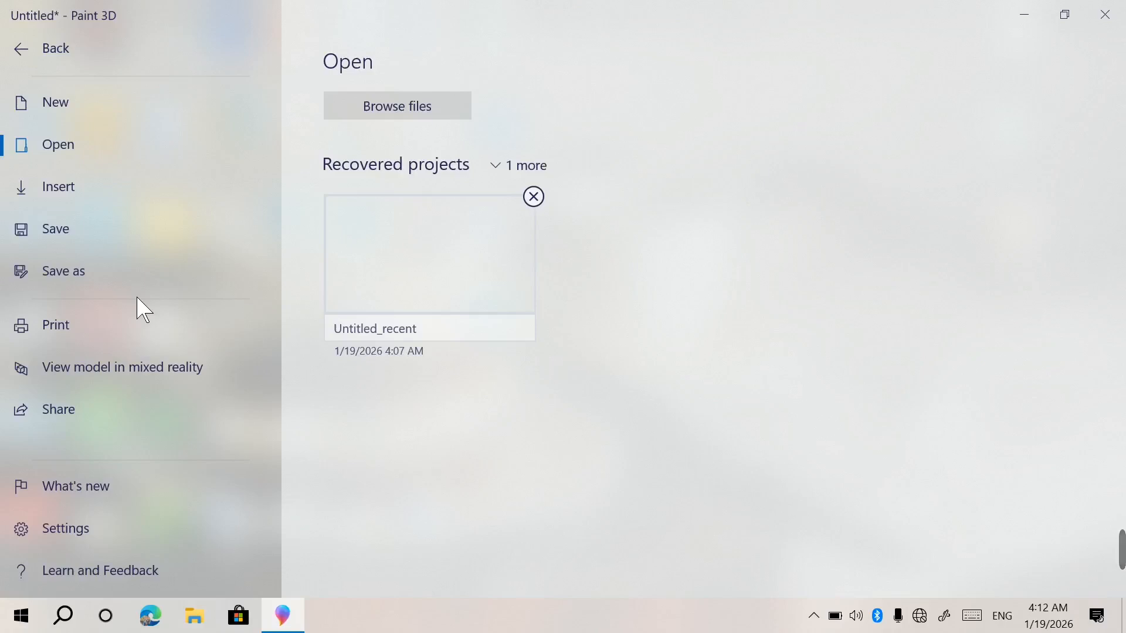
left_click(120, 274)
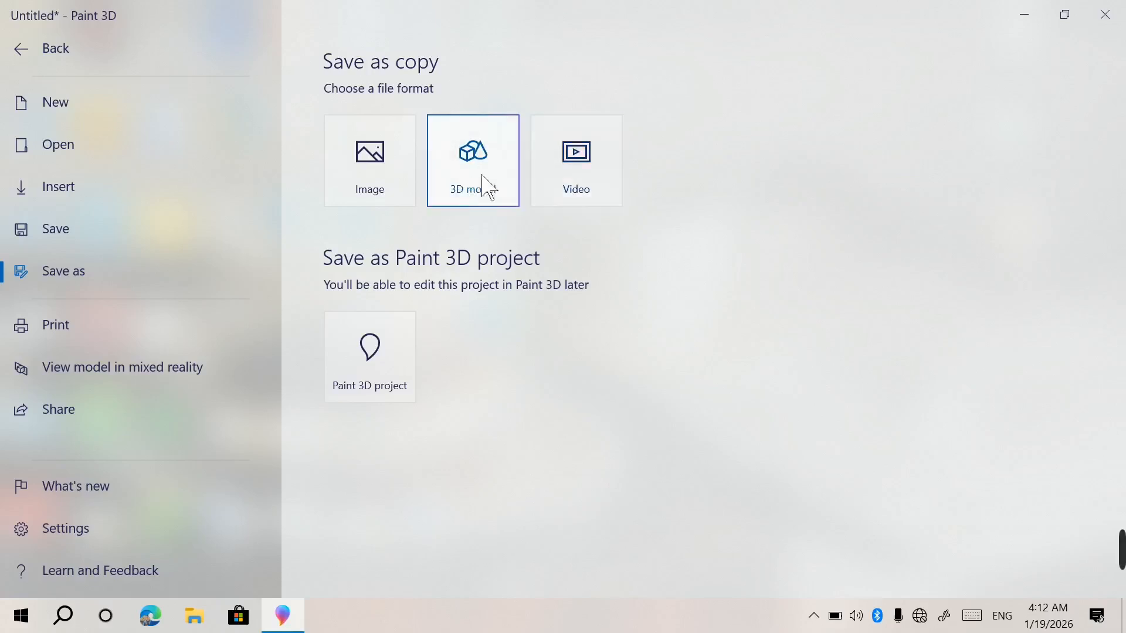
left_click(572, 179)
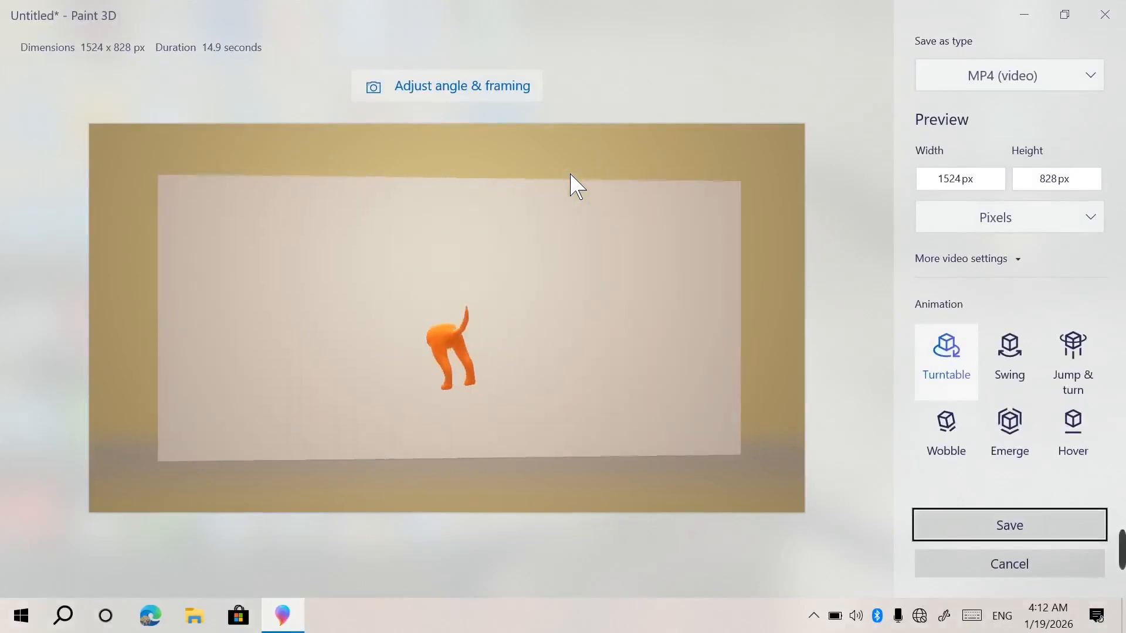
left_click(1095, 75)
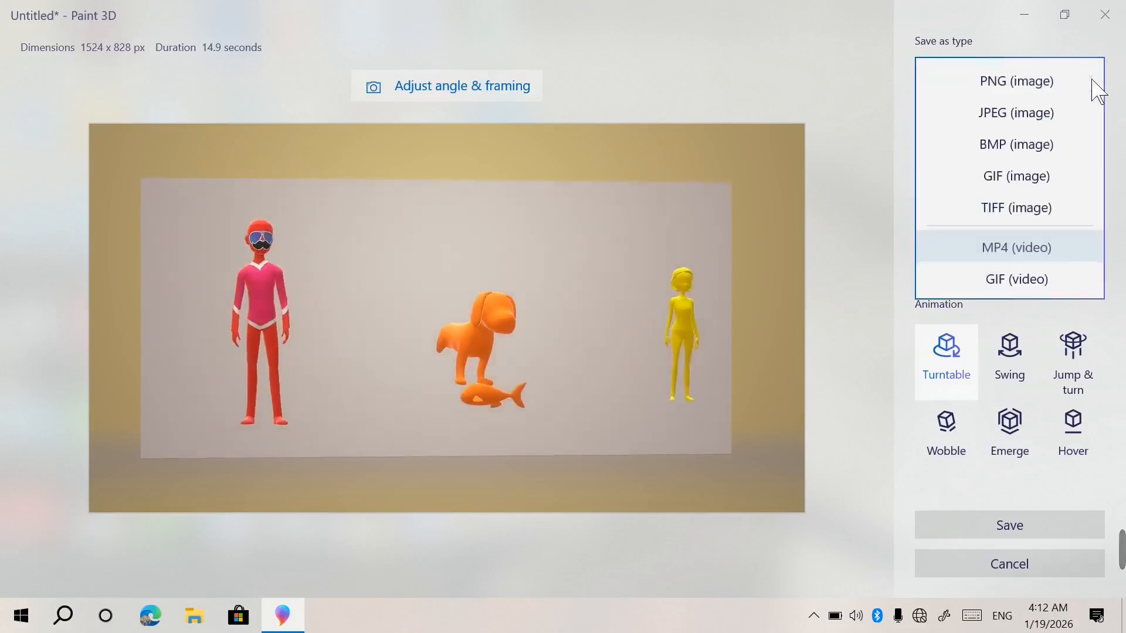
left_click(1032, 85)
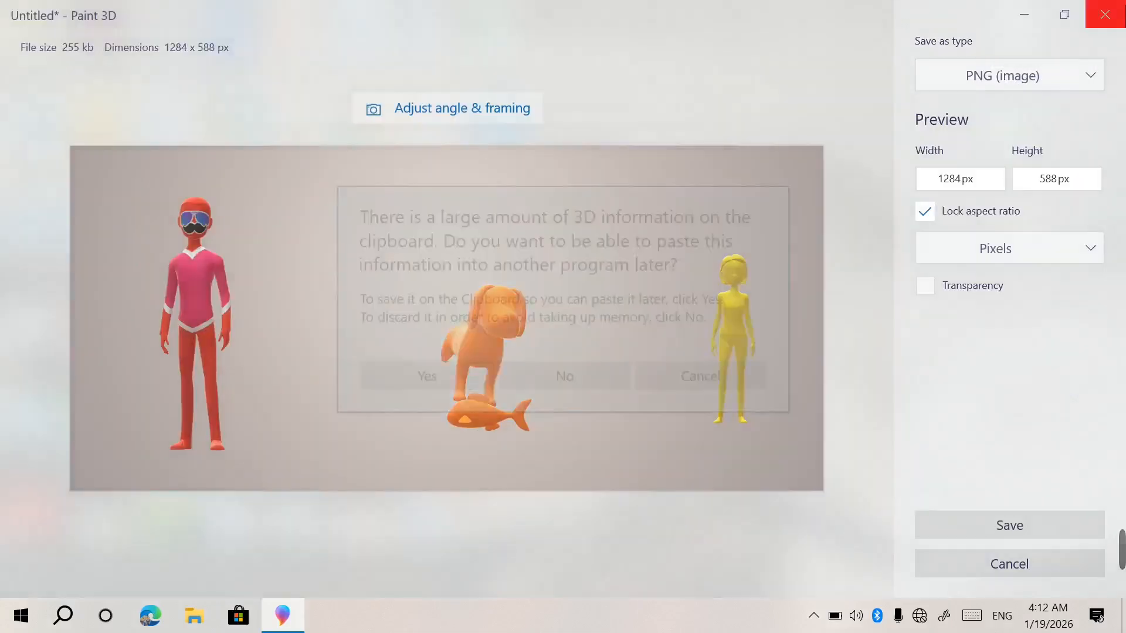
left_click(1105, 14)
left_click(563, 373)
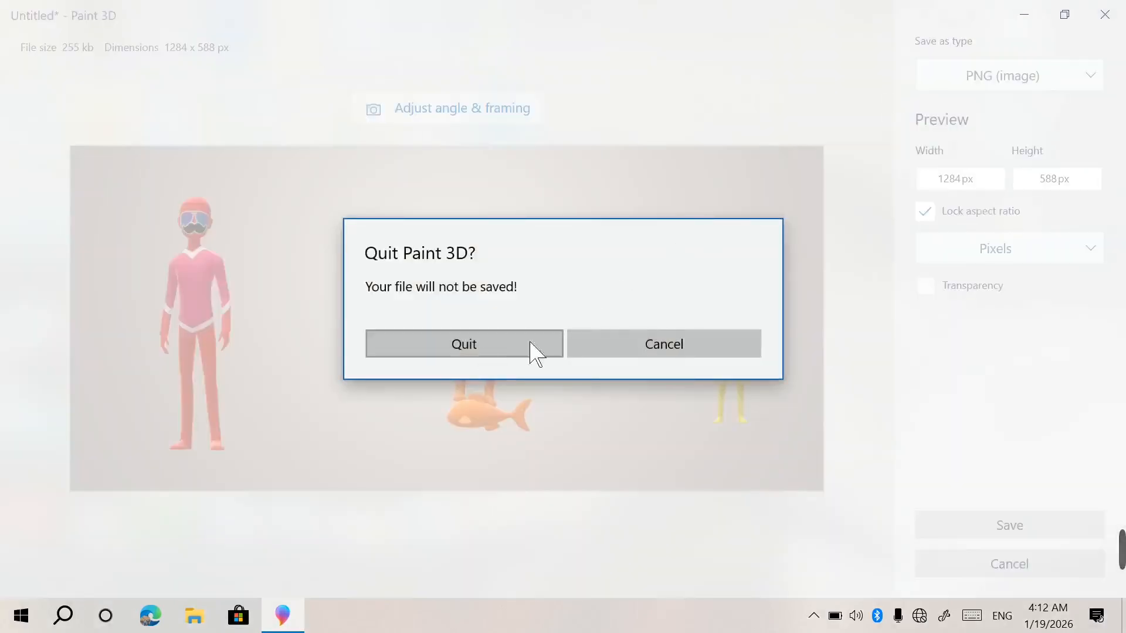
left_click(683, 334)
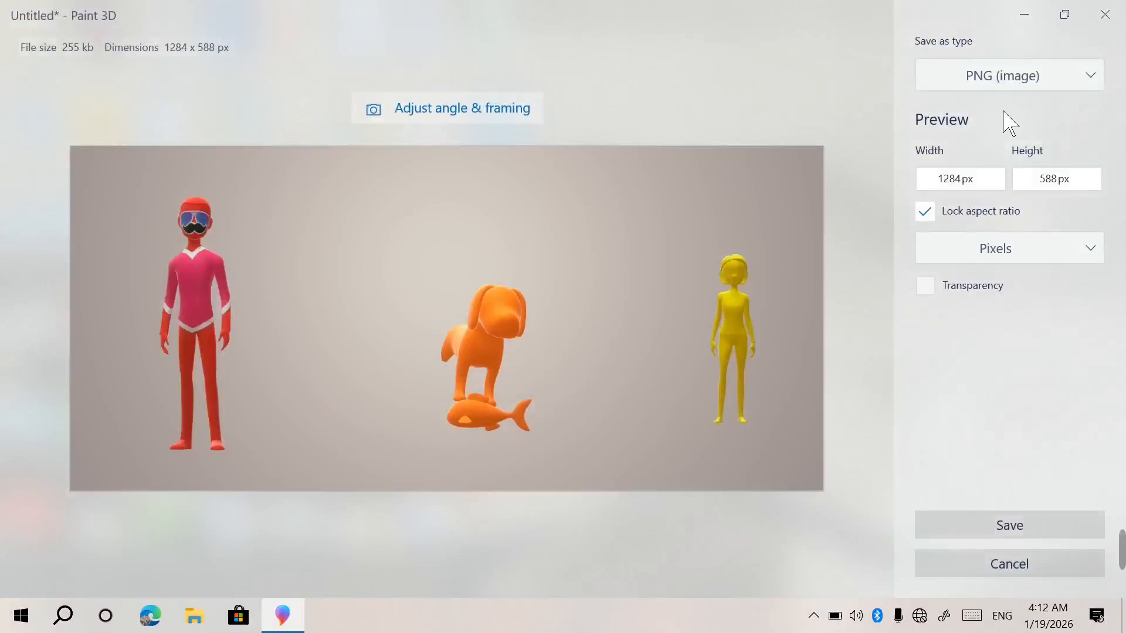
- Set the file type of the saved copy to GIF (video)
left_click(1000, 77)
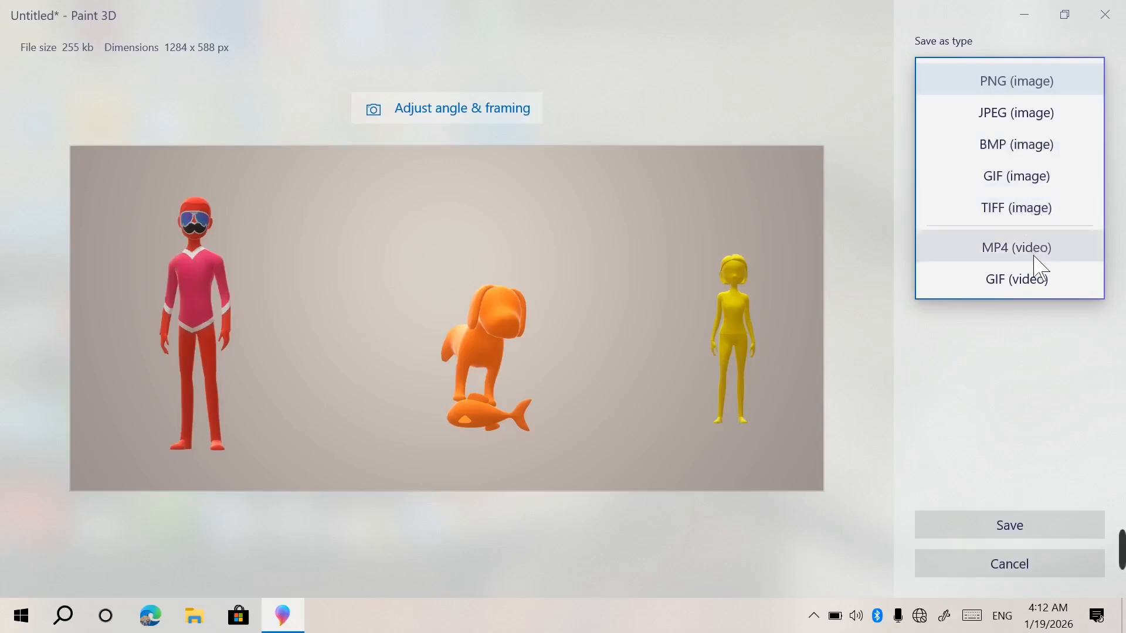
left_click(1048, 284)
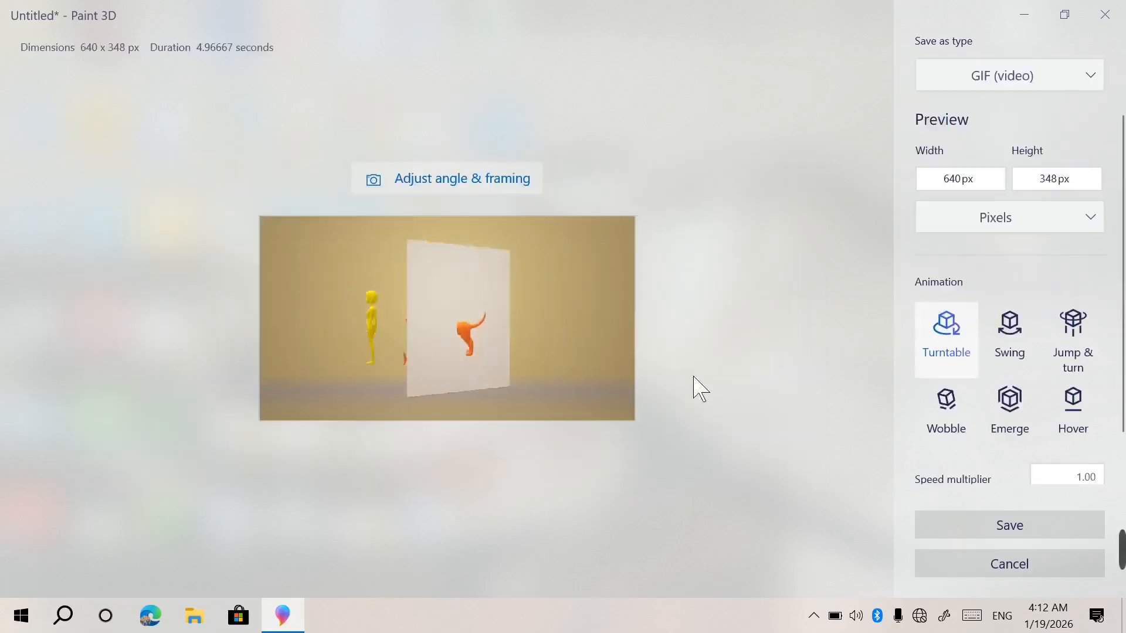
- Quit the program without saving the file, discarding the 3D information on the clipboard
left_click(1113, 9)
left_click(562, 381)
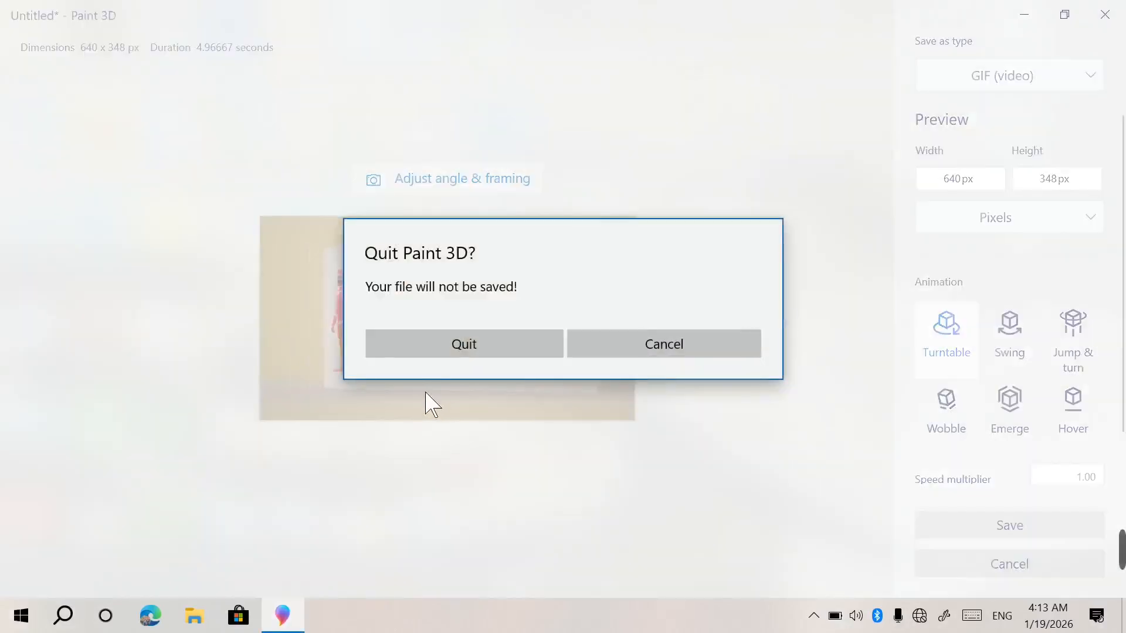
left_click(460, 355)
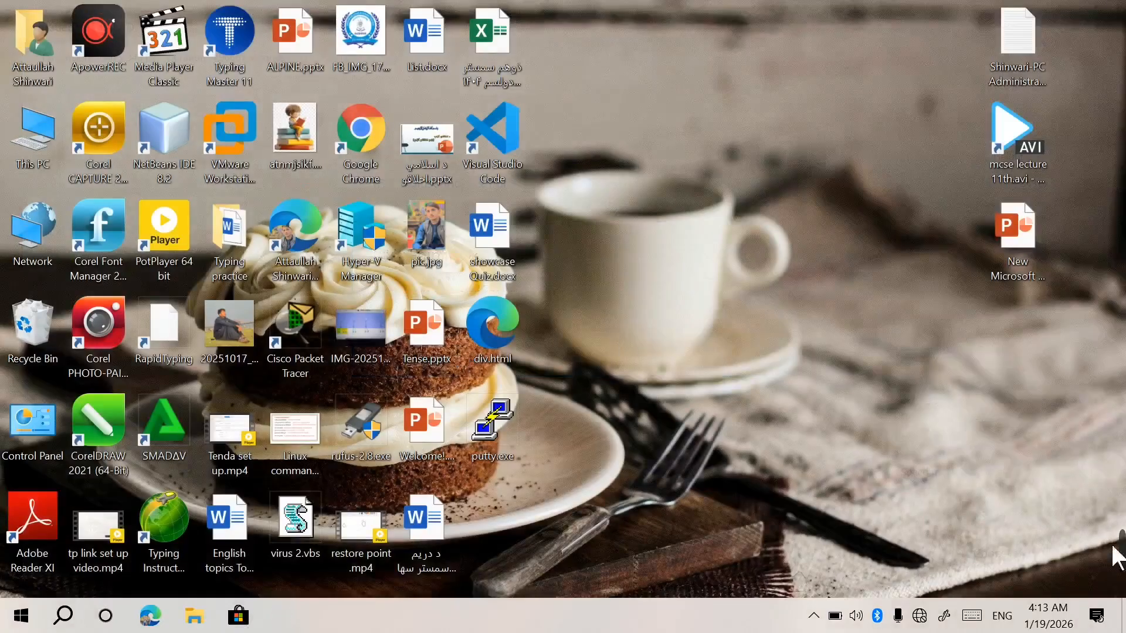
mouse_move(1120, 534)
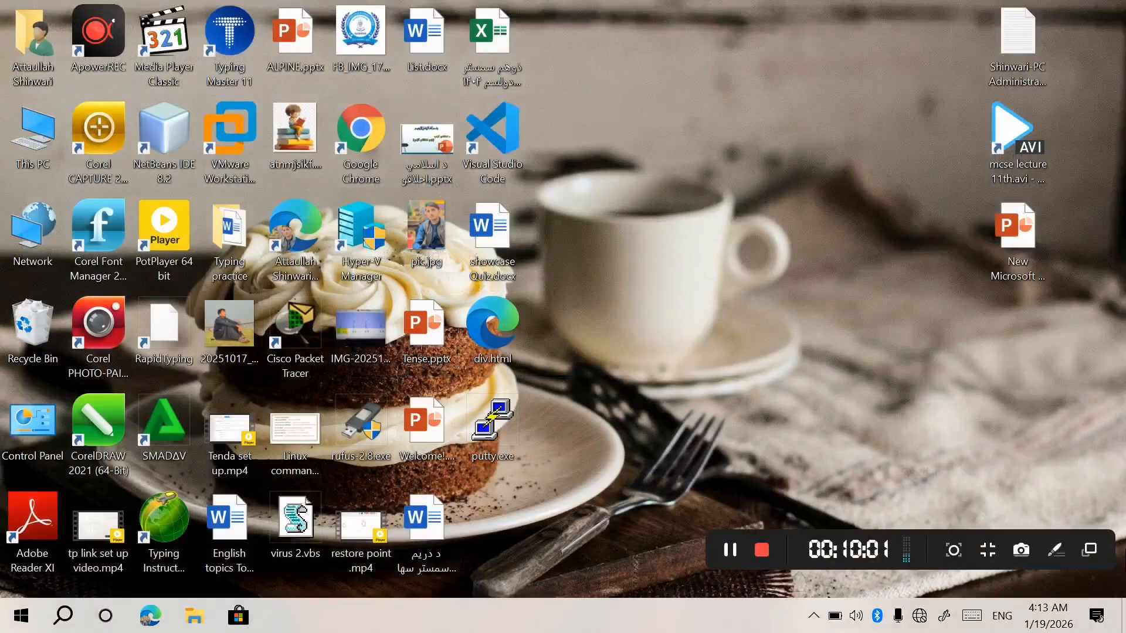